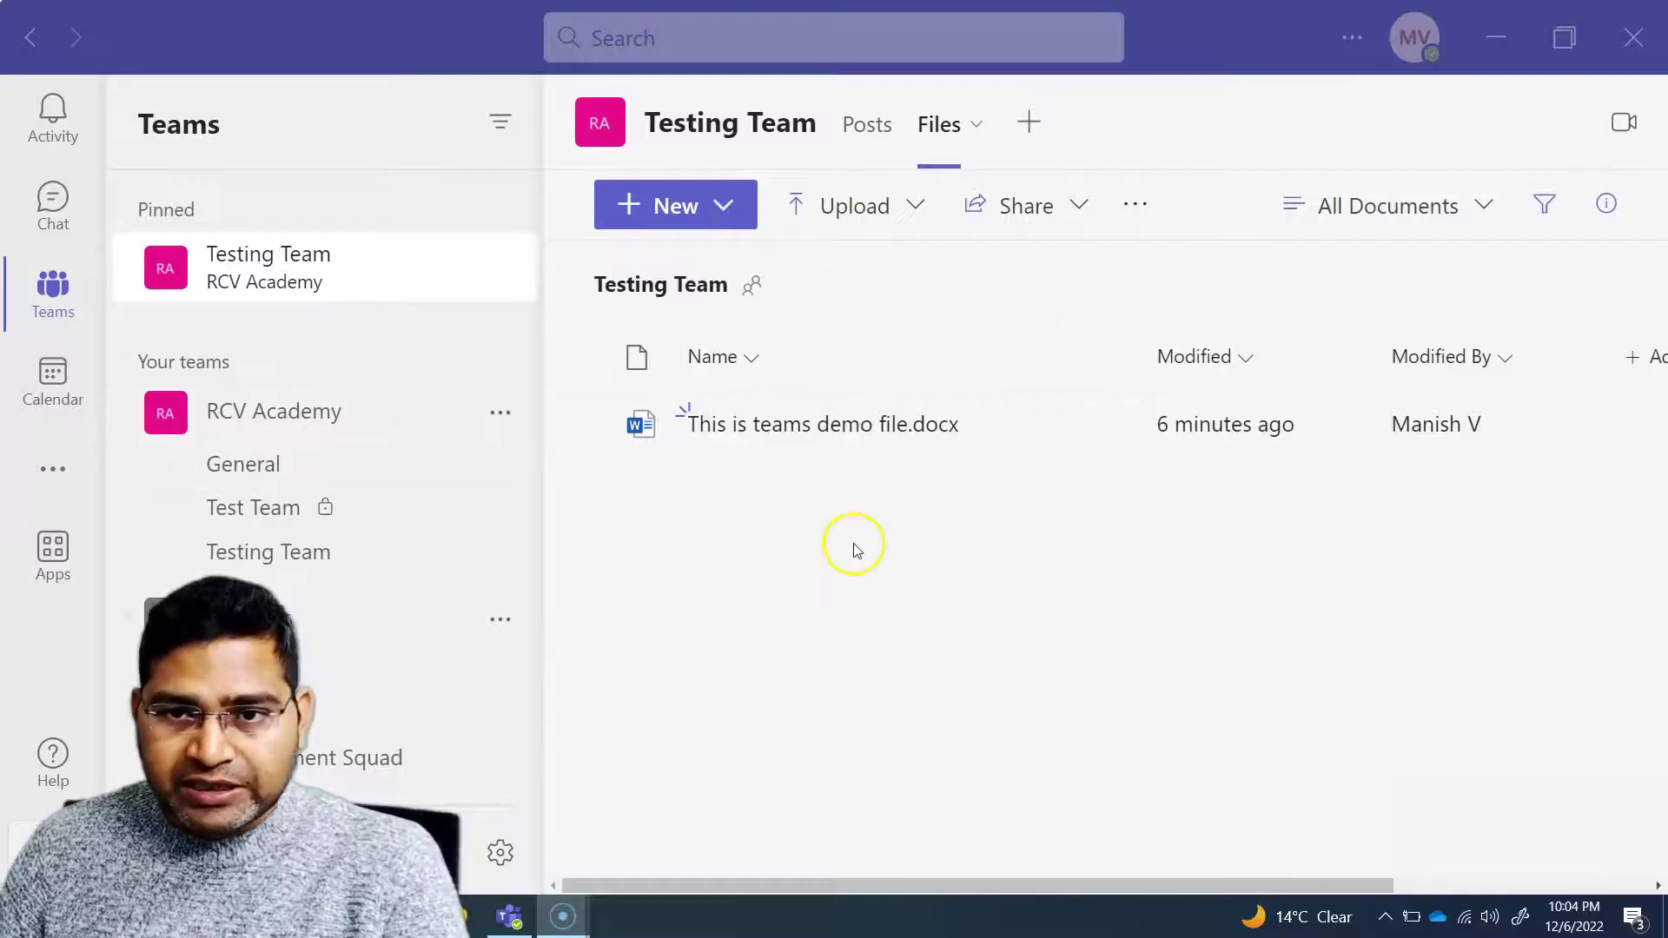
Switch to the Regression Testing chat's shared files, which list demo.xlsx and Important items.fluid.
left_click(53, 208)
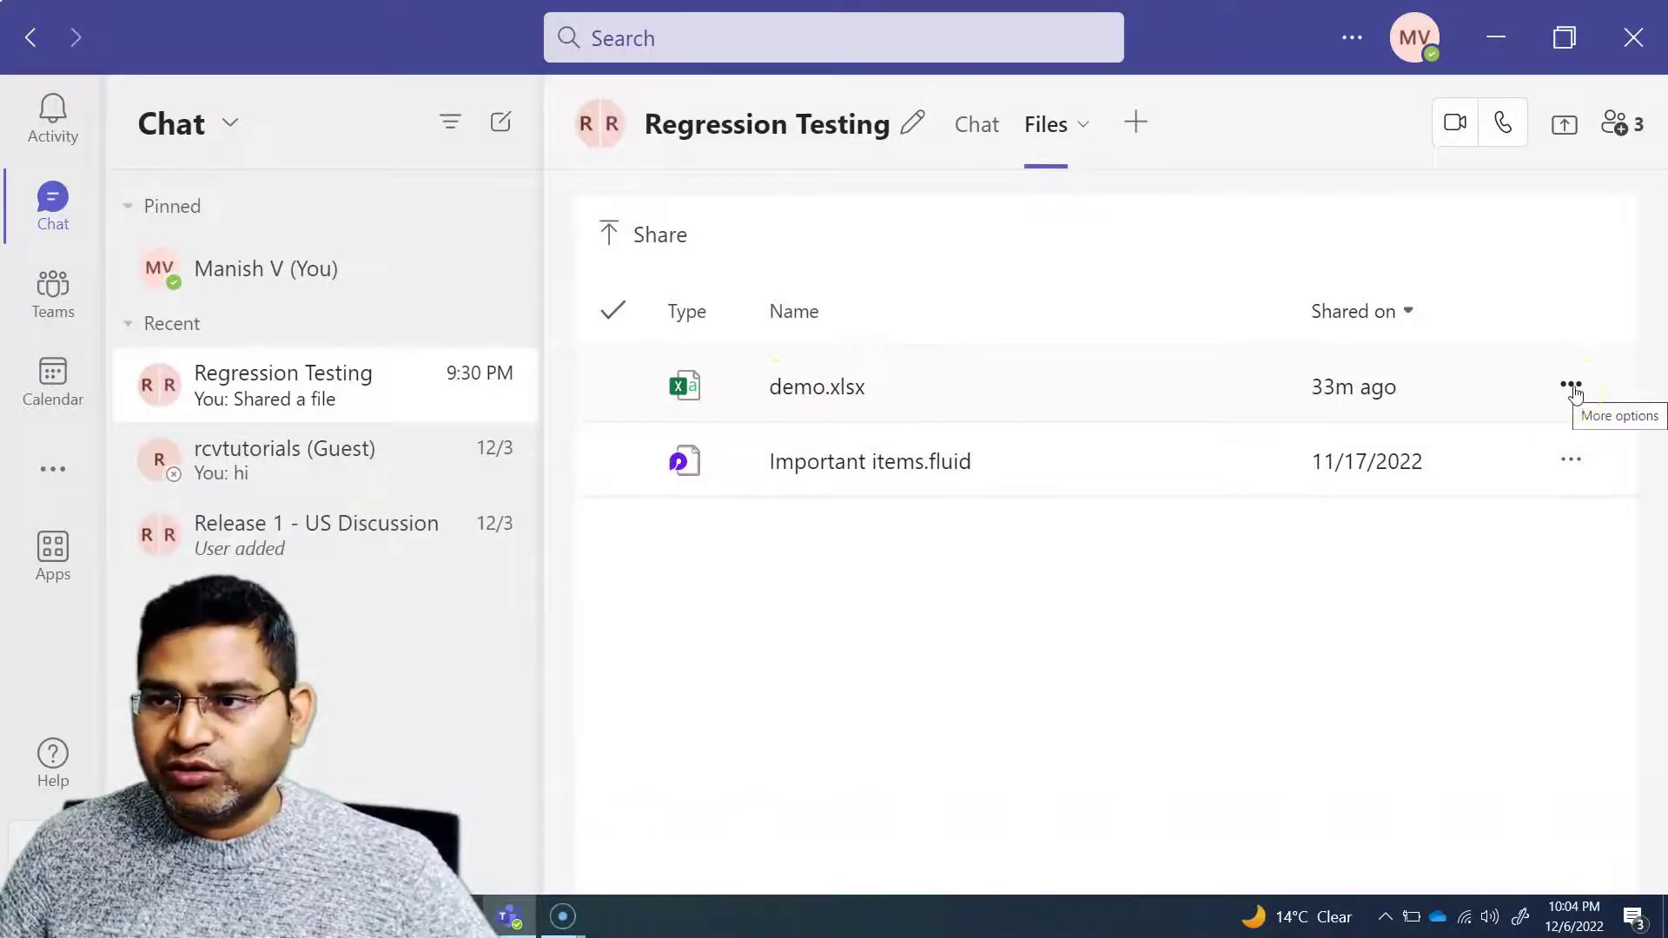
Open demo.xlsx from the chat's file list so its Demo sheet shows in Excel.
left_click(1571, 386)
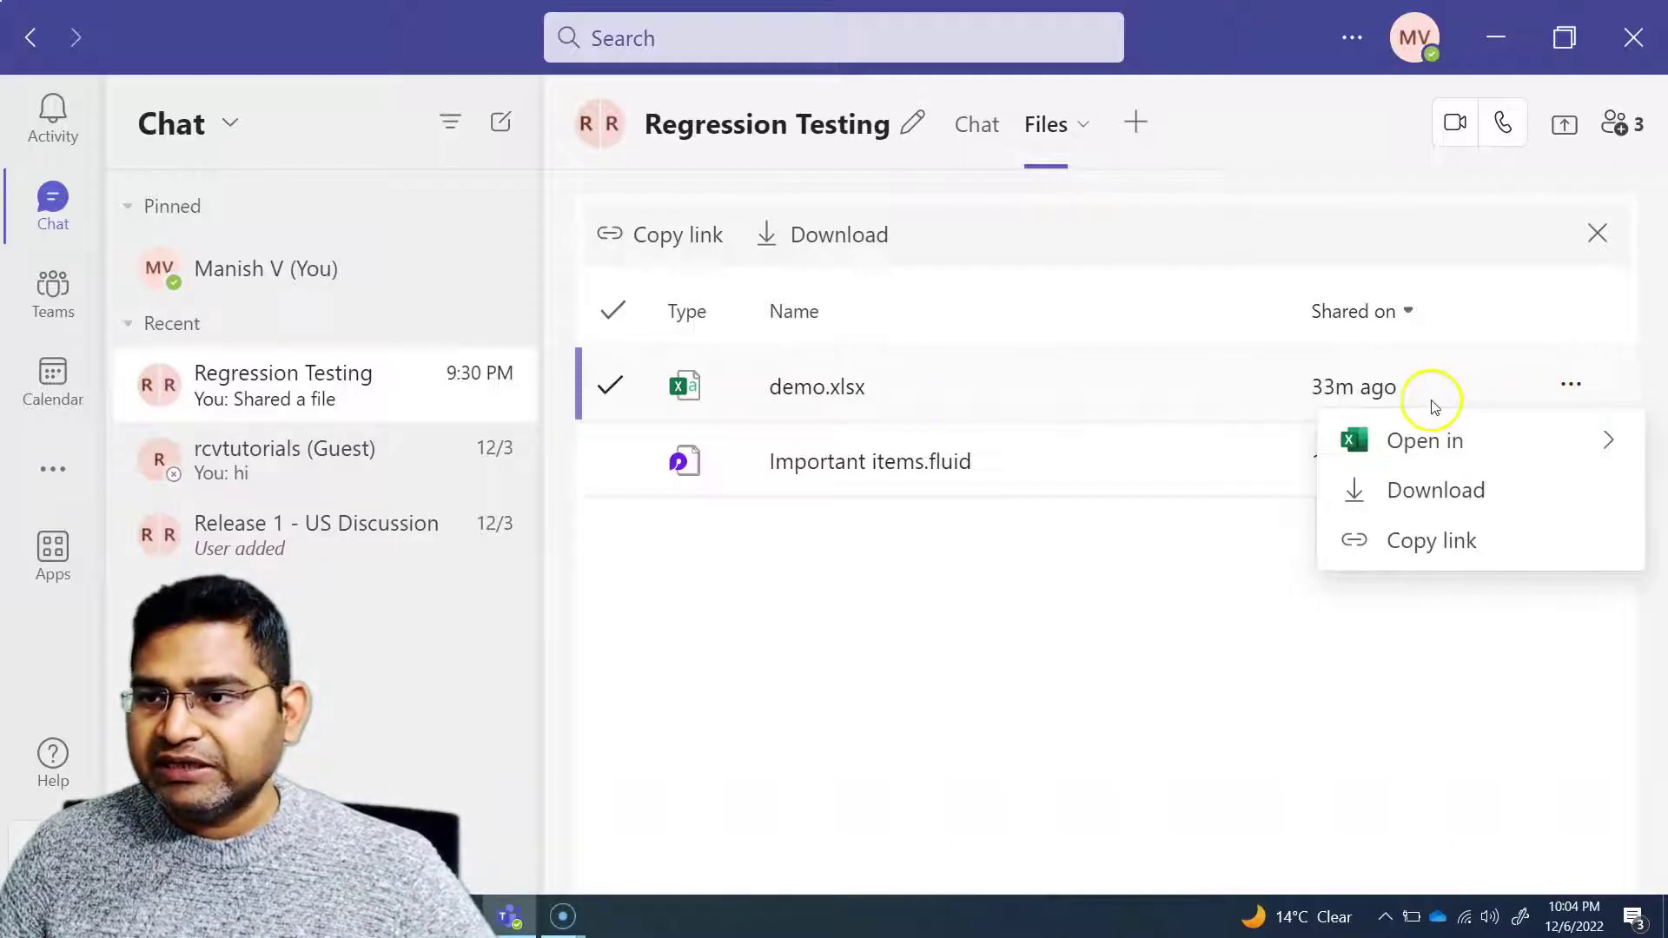
left_click(1032, 383)
left_click(879, 405)
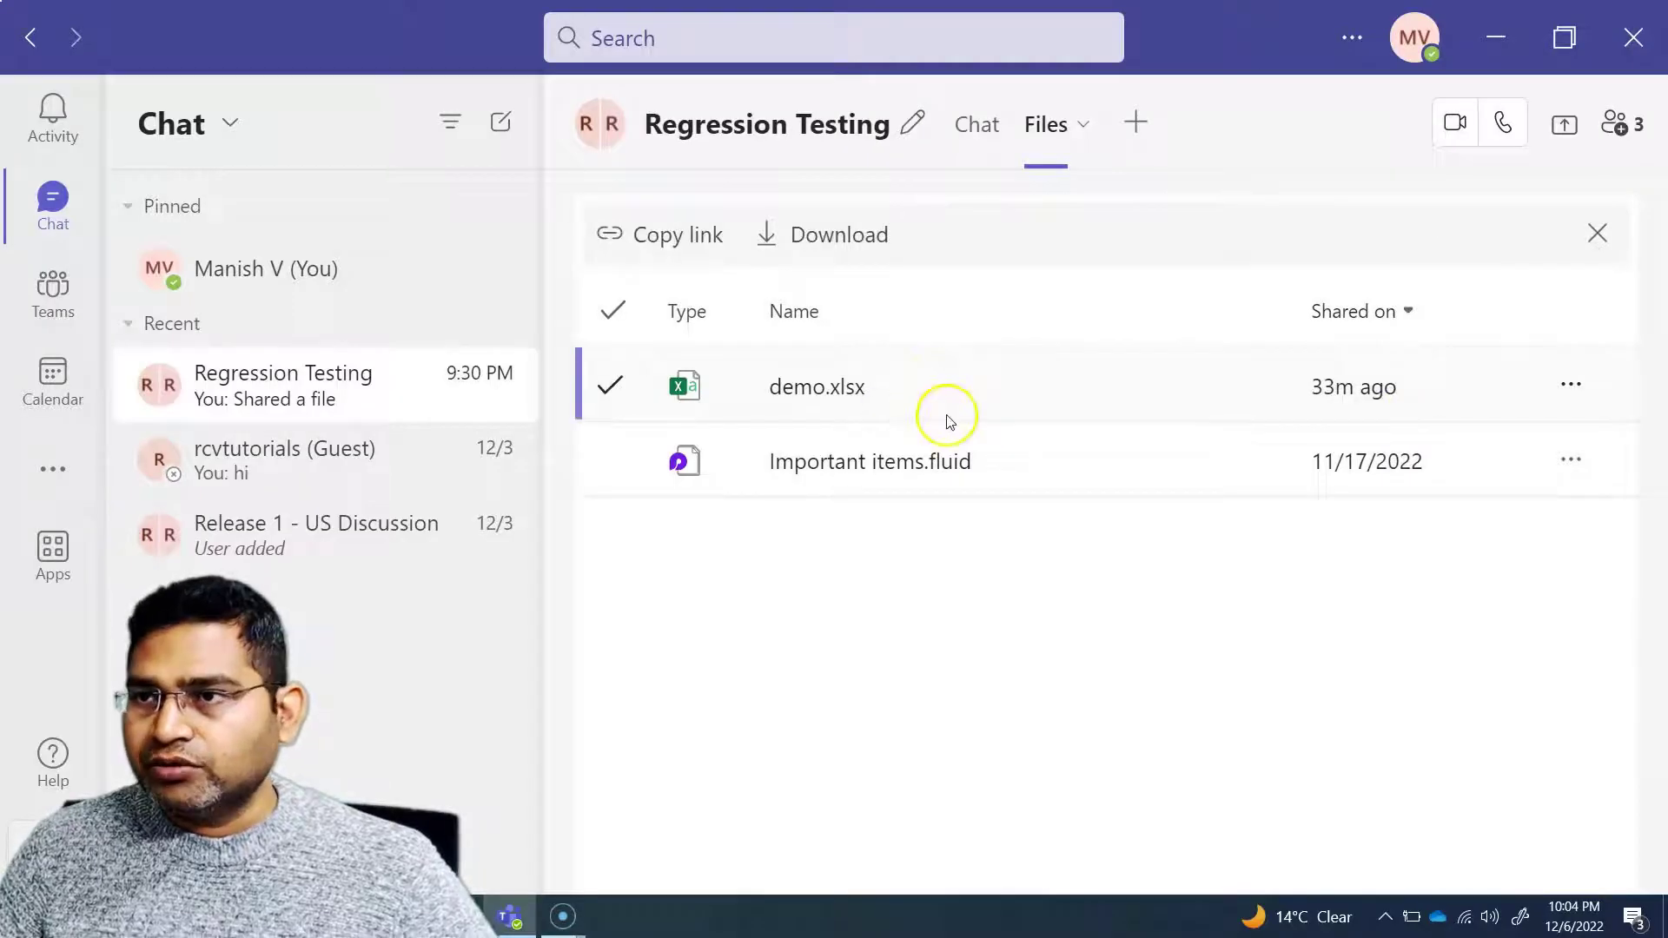
left_click(841, 391)
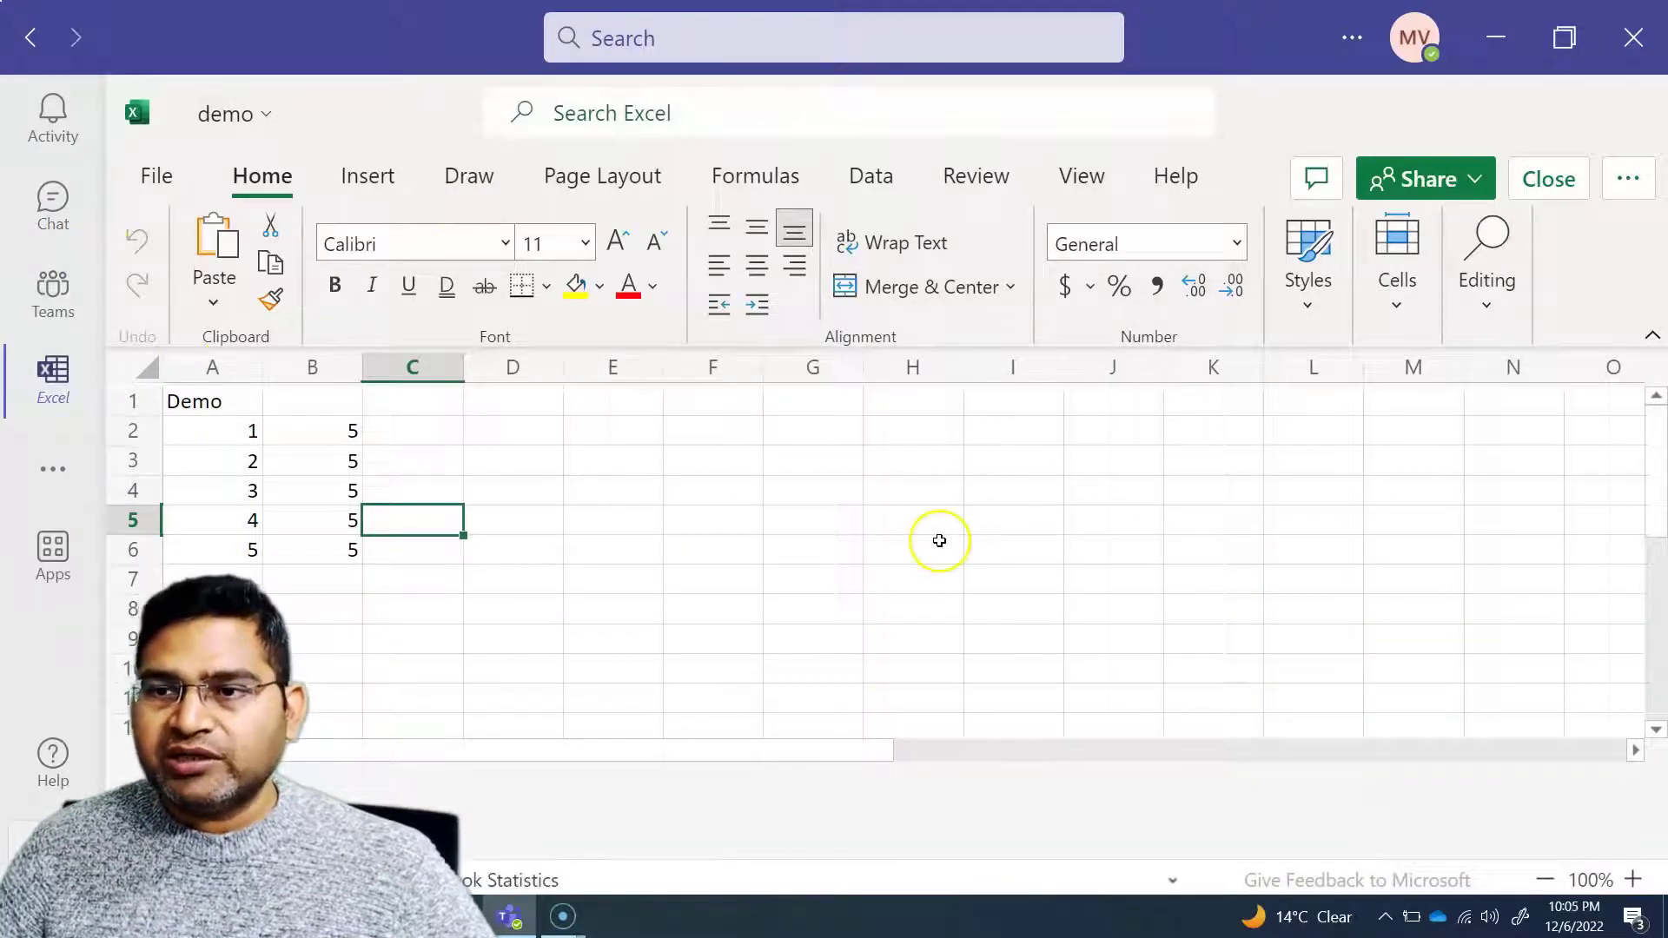
Look over the Demo sheet, selecting cells D3 and D5, then go back to the Regression Testing chat.
scroll(899, 637, "down", 3)
scroll(1202, 617, "up", 3)
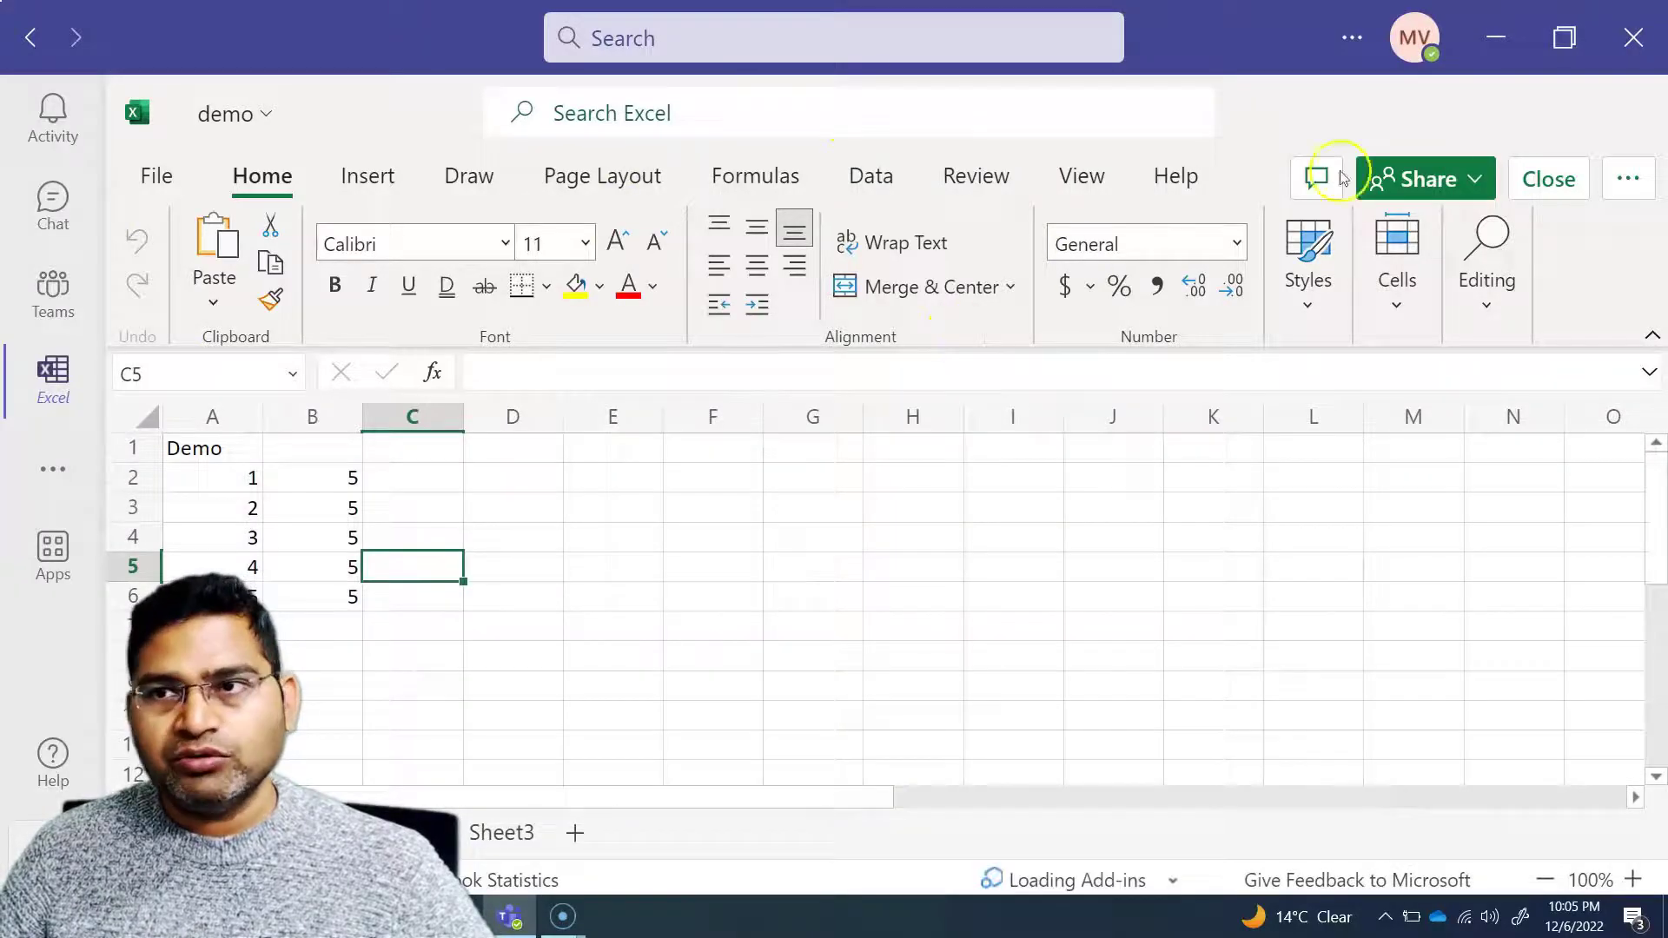
left_click(495, 503)
left_click(547, 565)
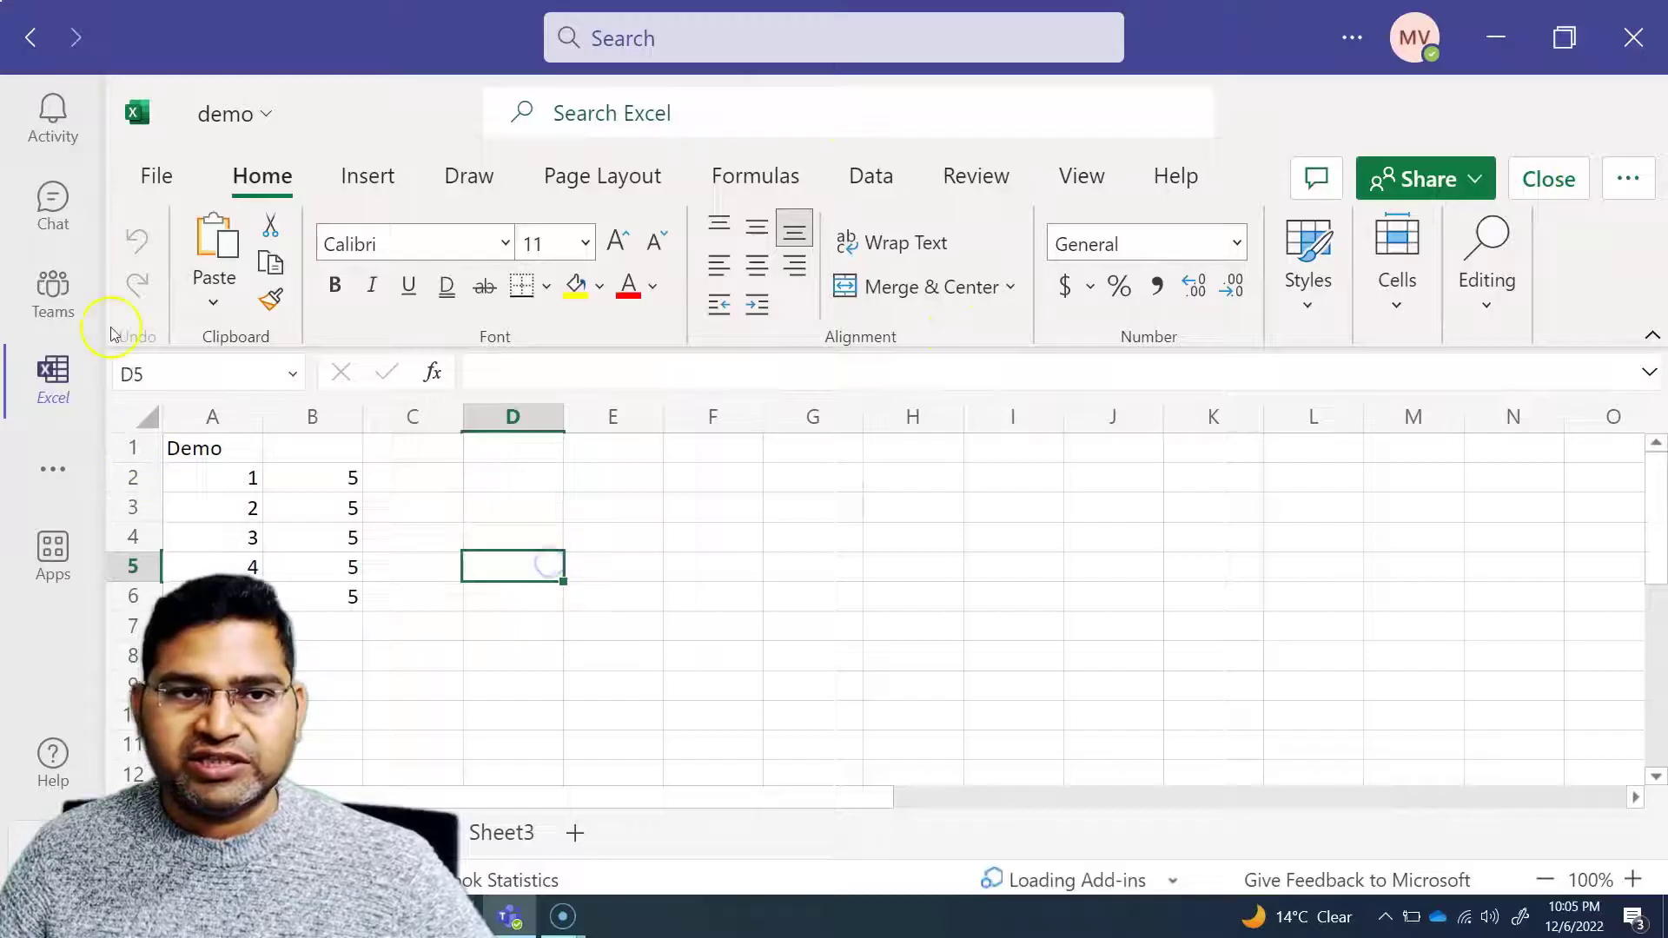
left_click(52, 209)
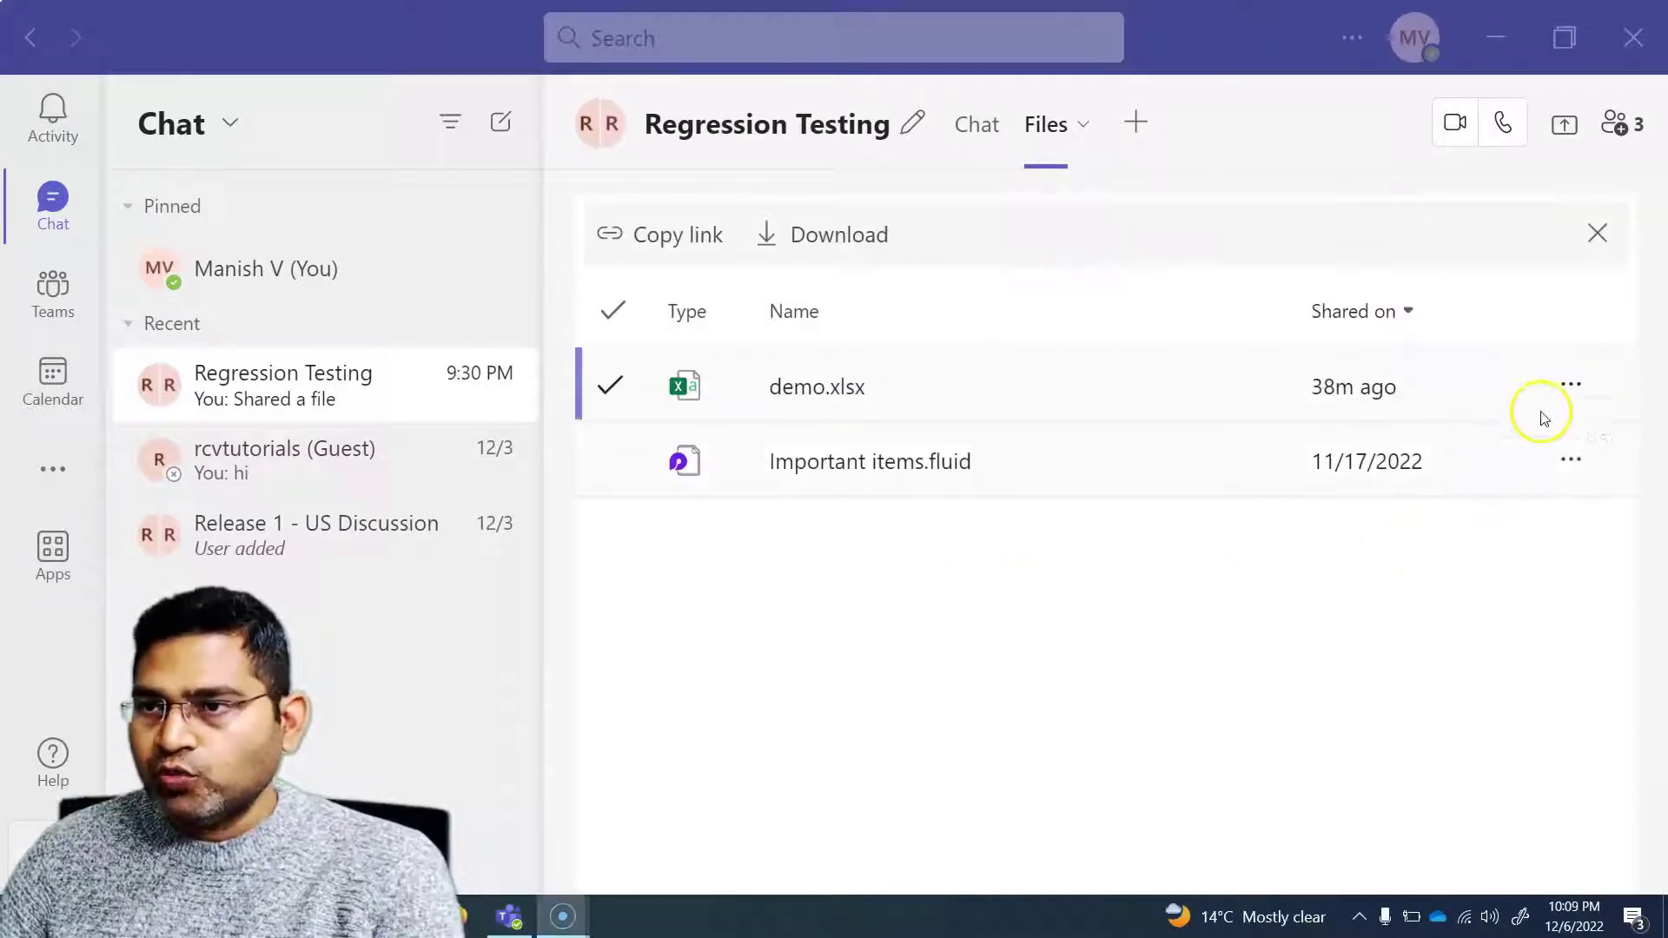
Copy a sharing link for demo.xlsx, which anyone with the link can edit.
left_click(1571, 384)
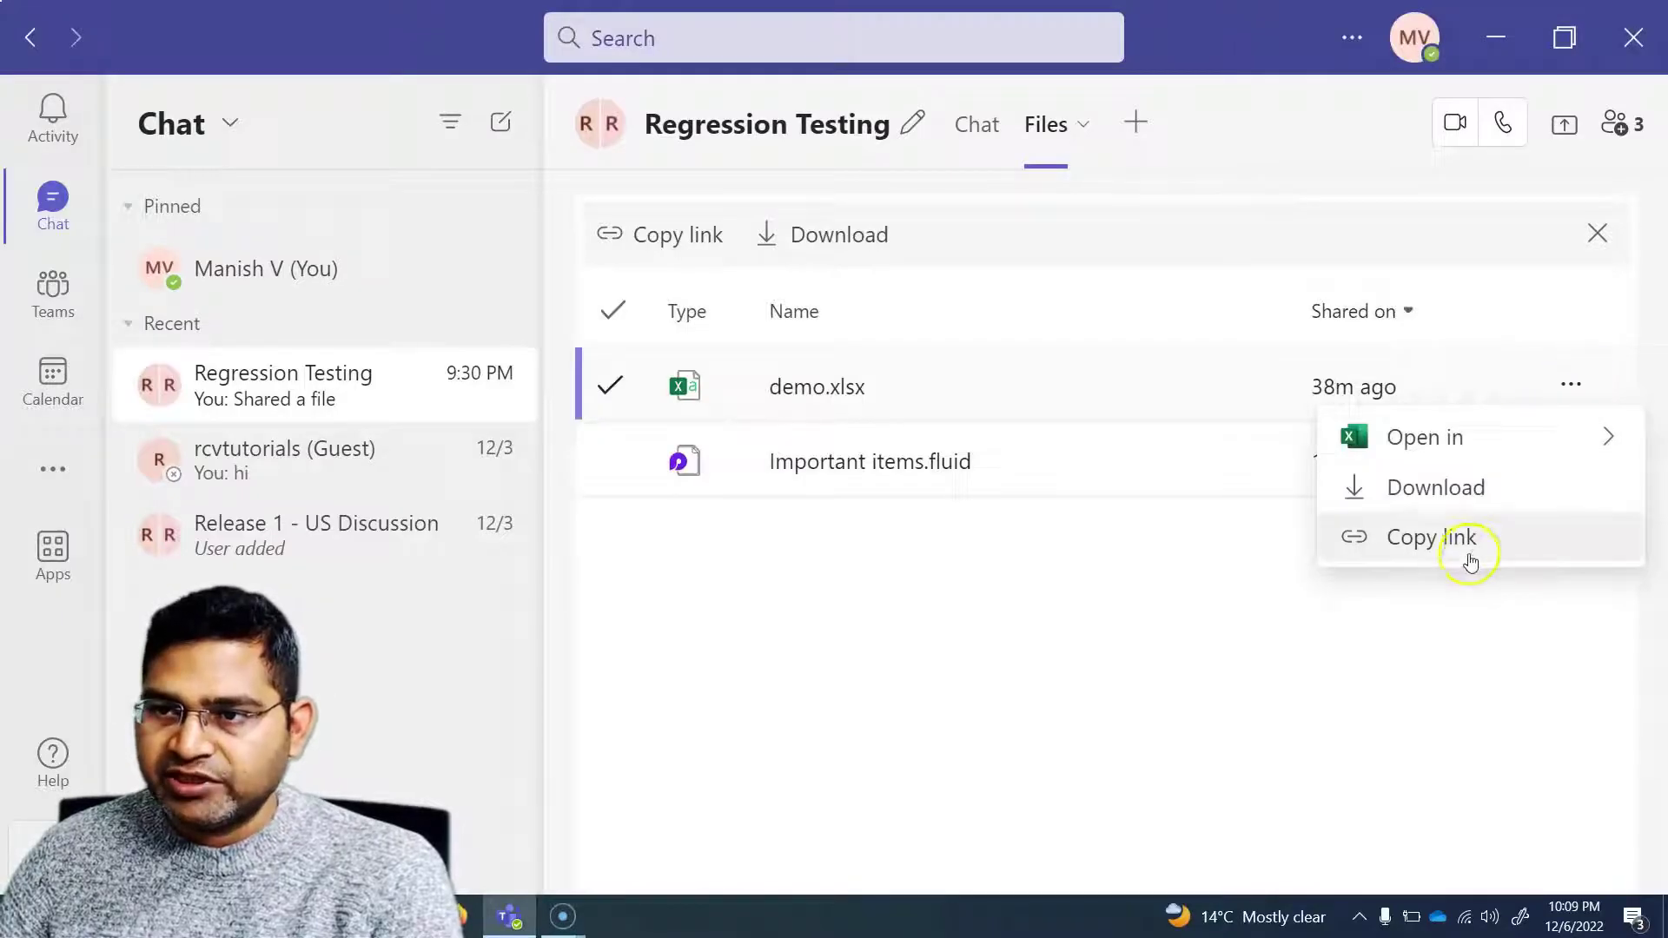
left_click(1446, 550)
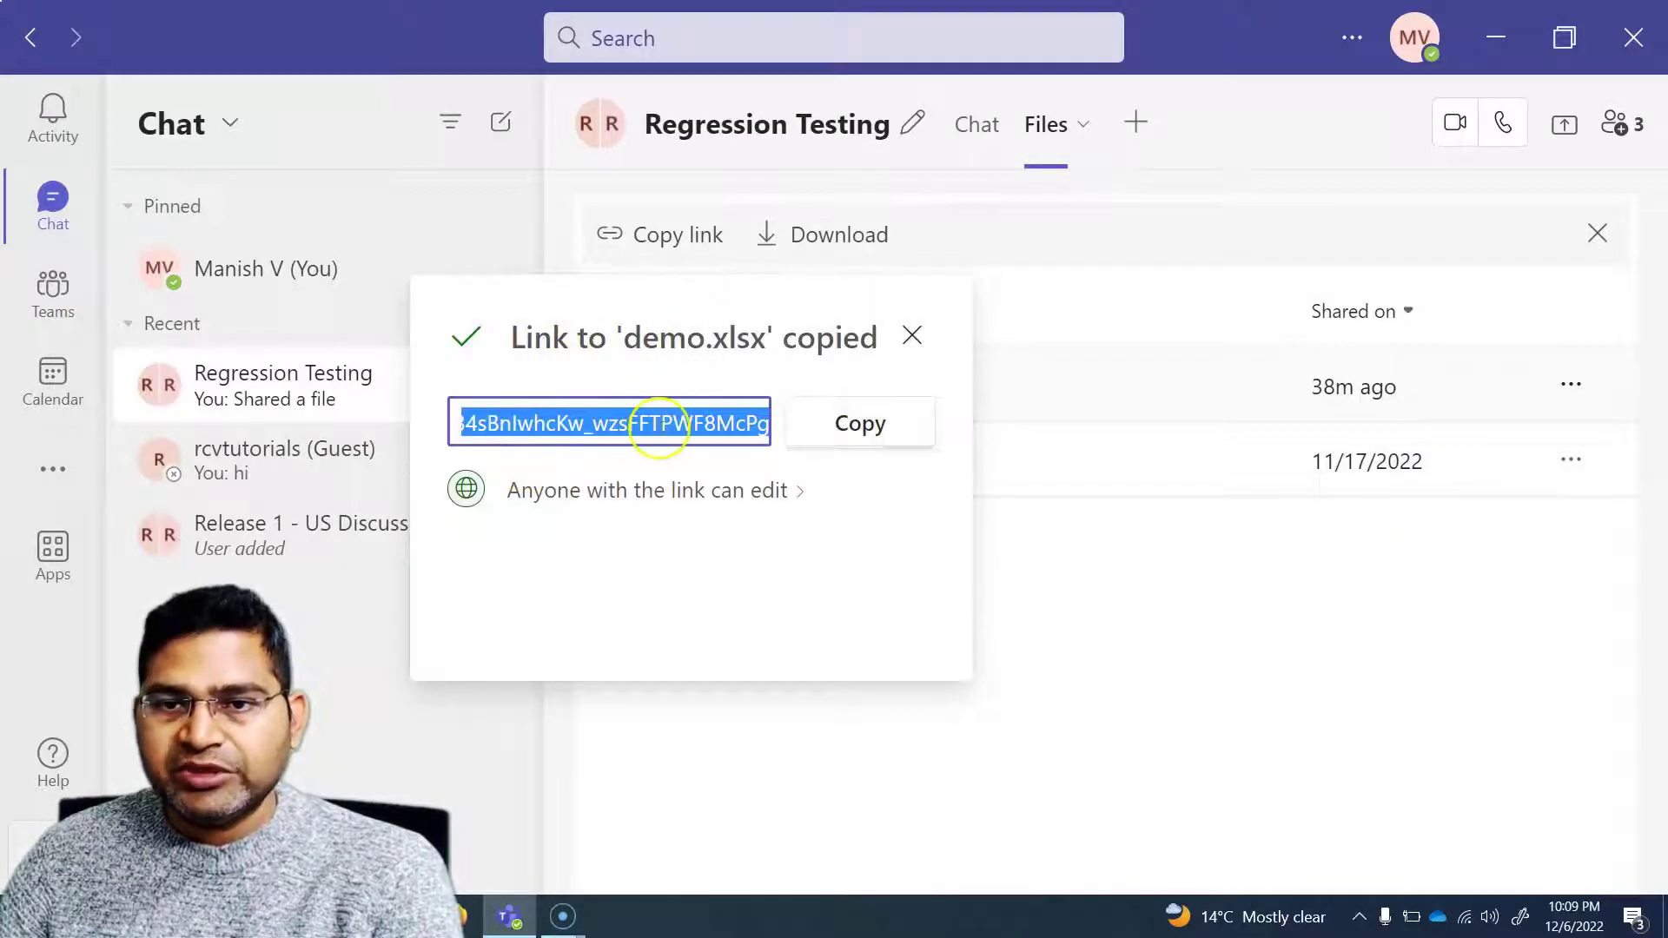
left_click(658, 426)
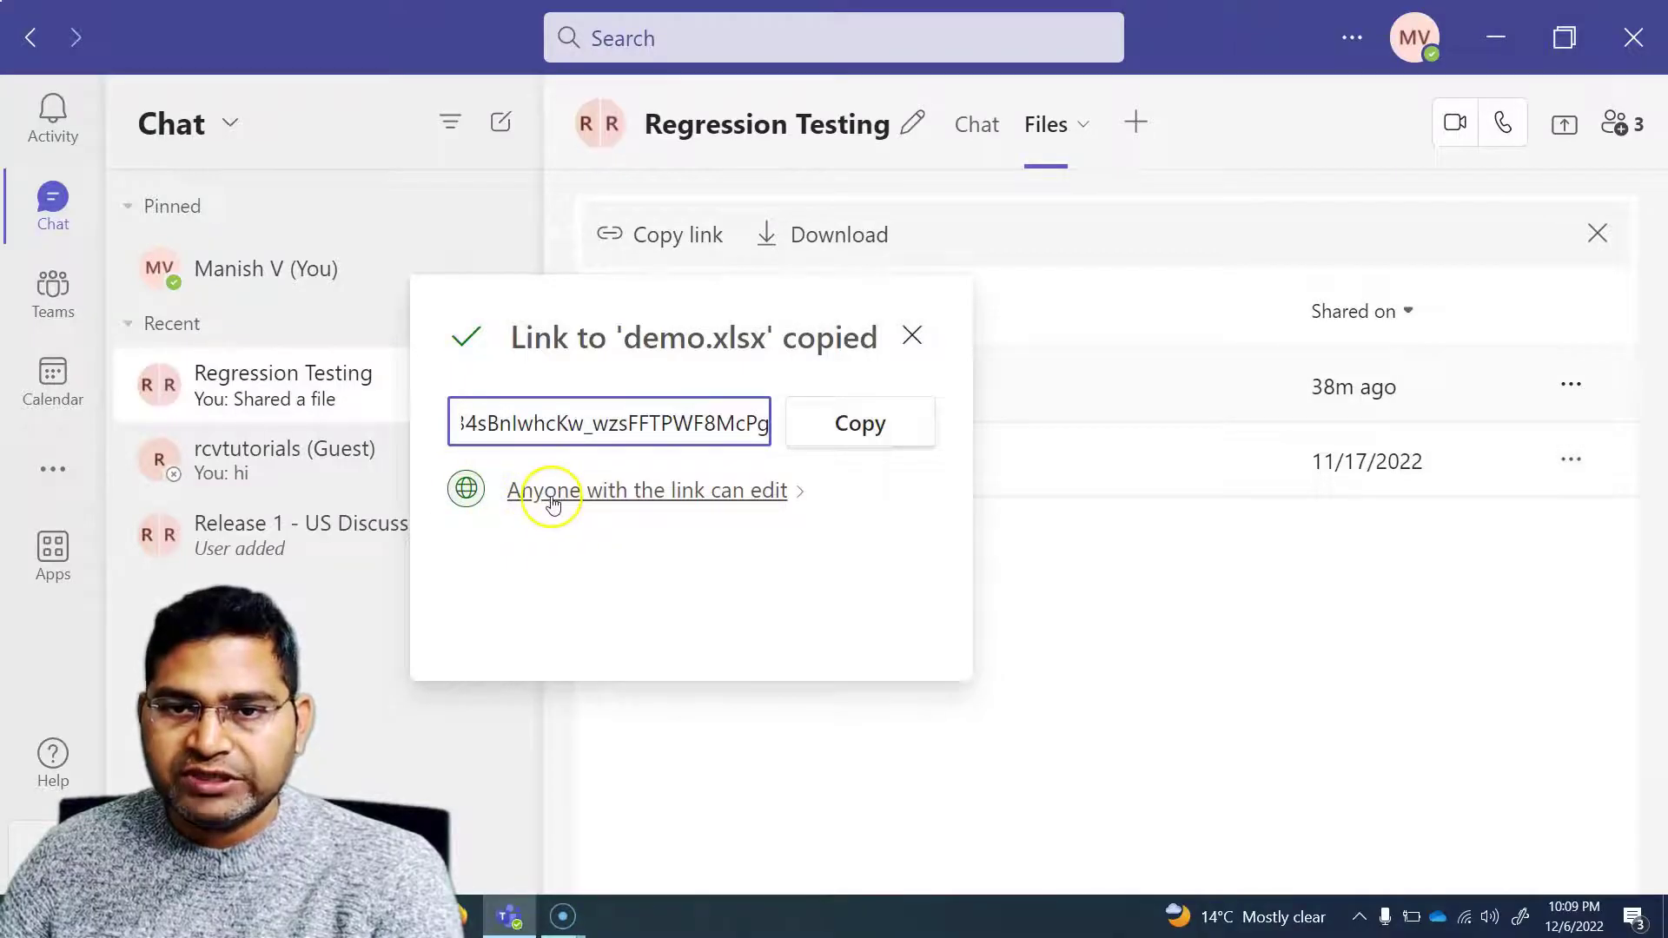
Limit demo.xlsx's link to Specific people with Can view permission and Block download on.
left_click(713, 502)
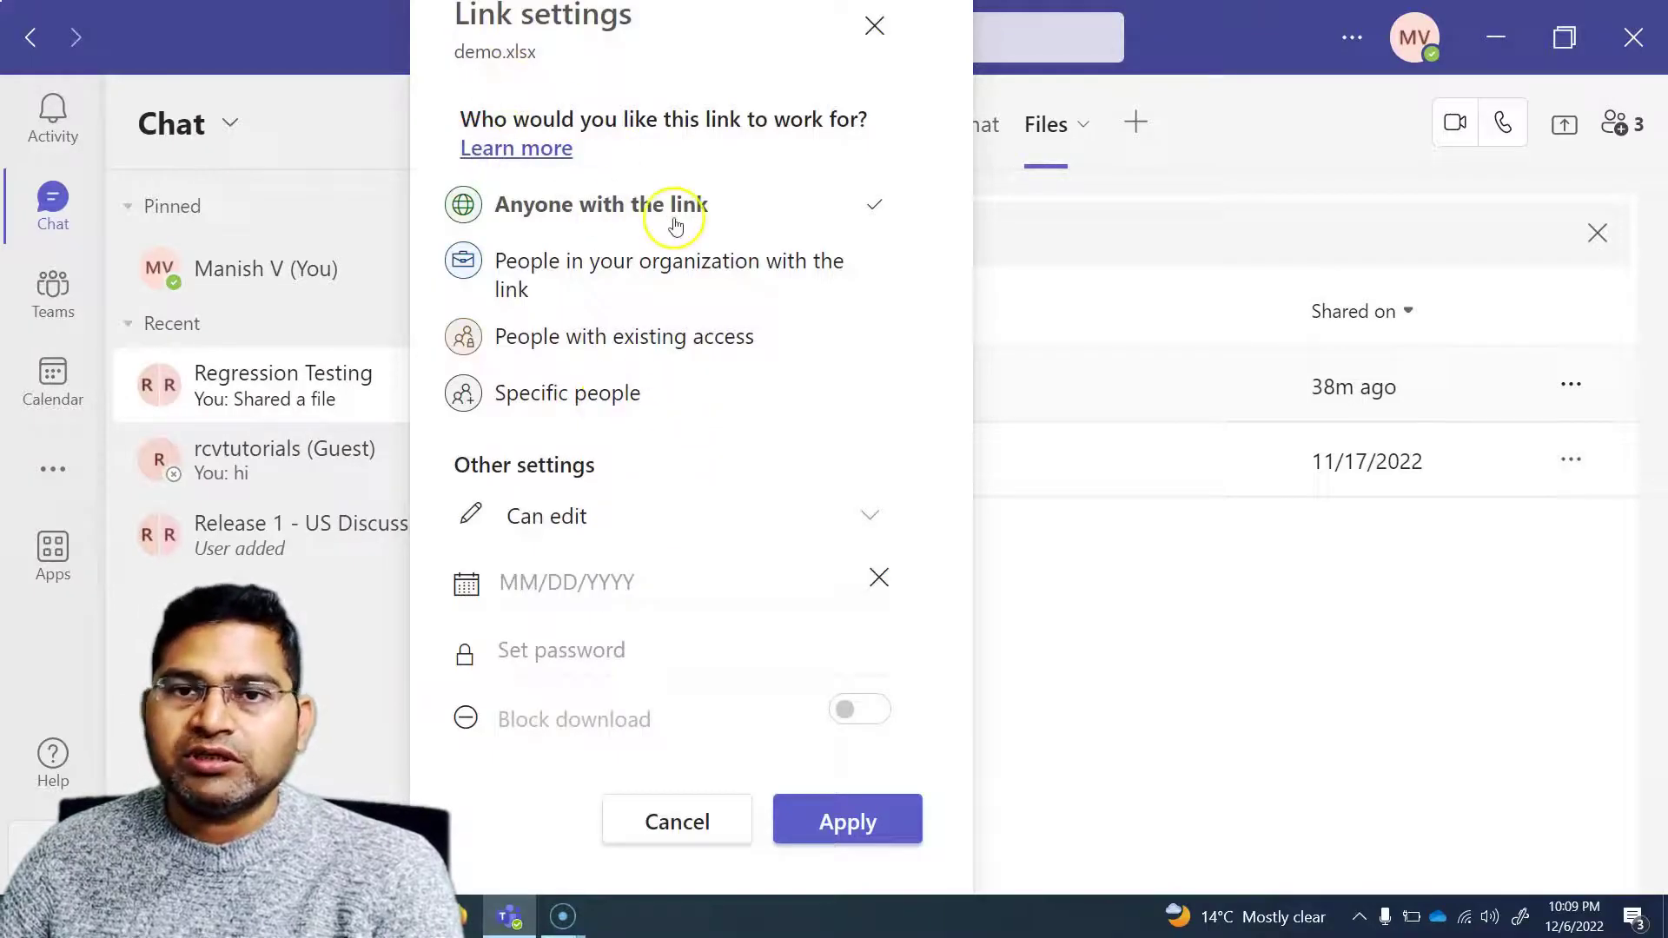
left_click(560, 401)
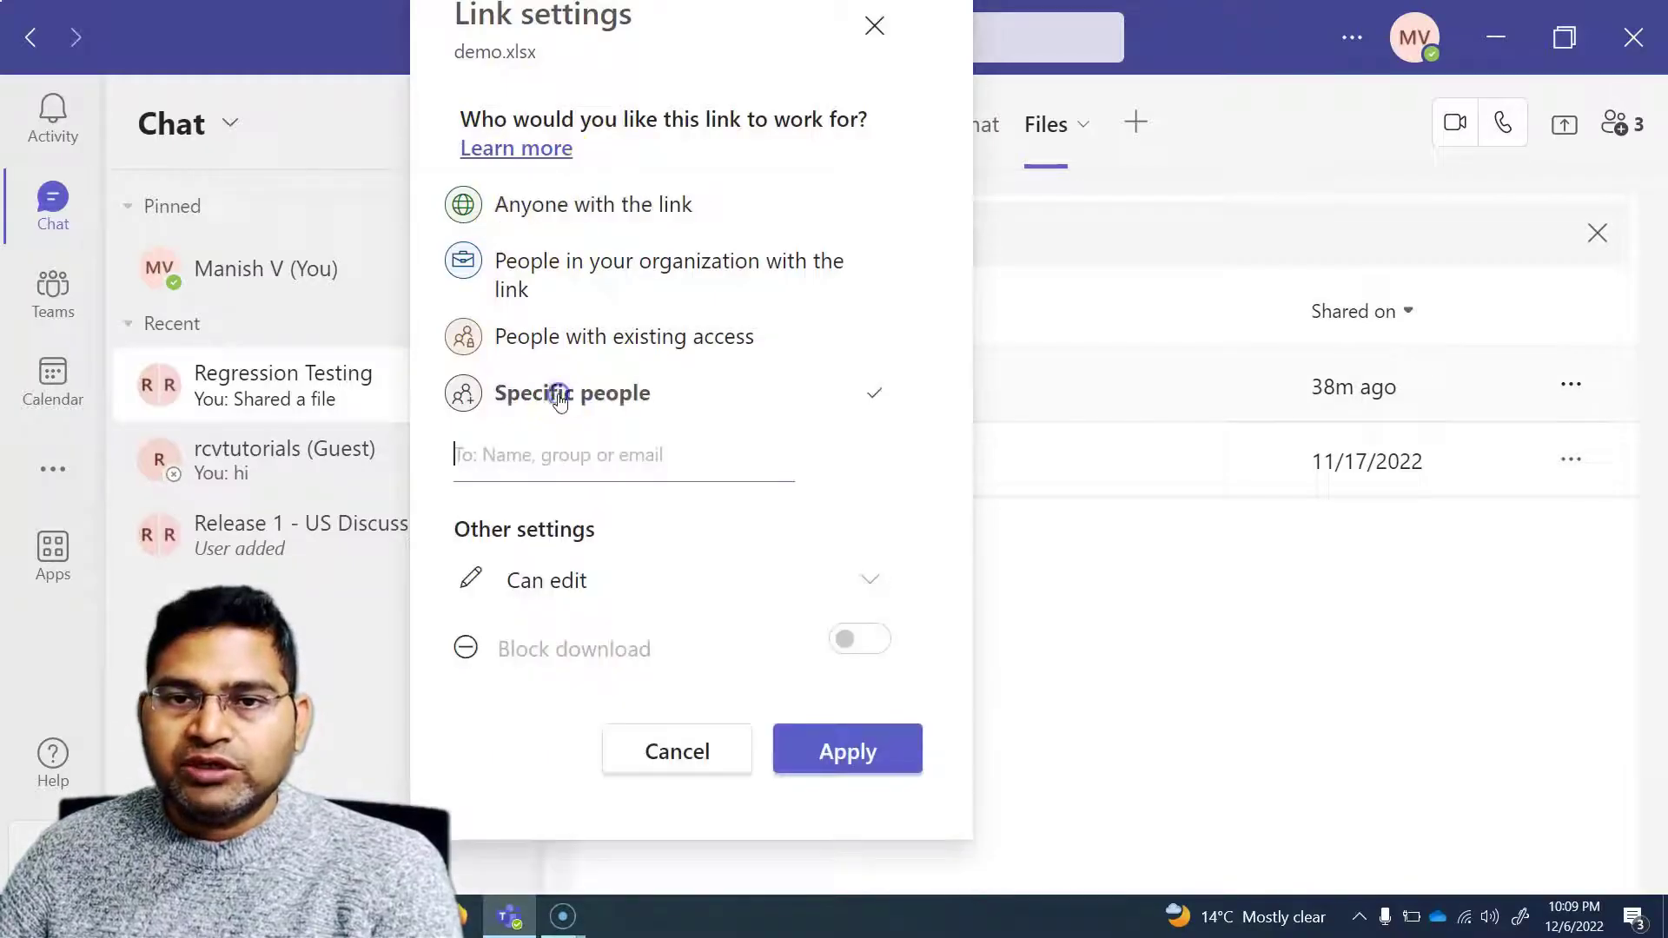
left_click(495, 454)
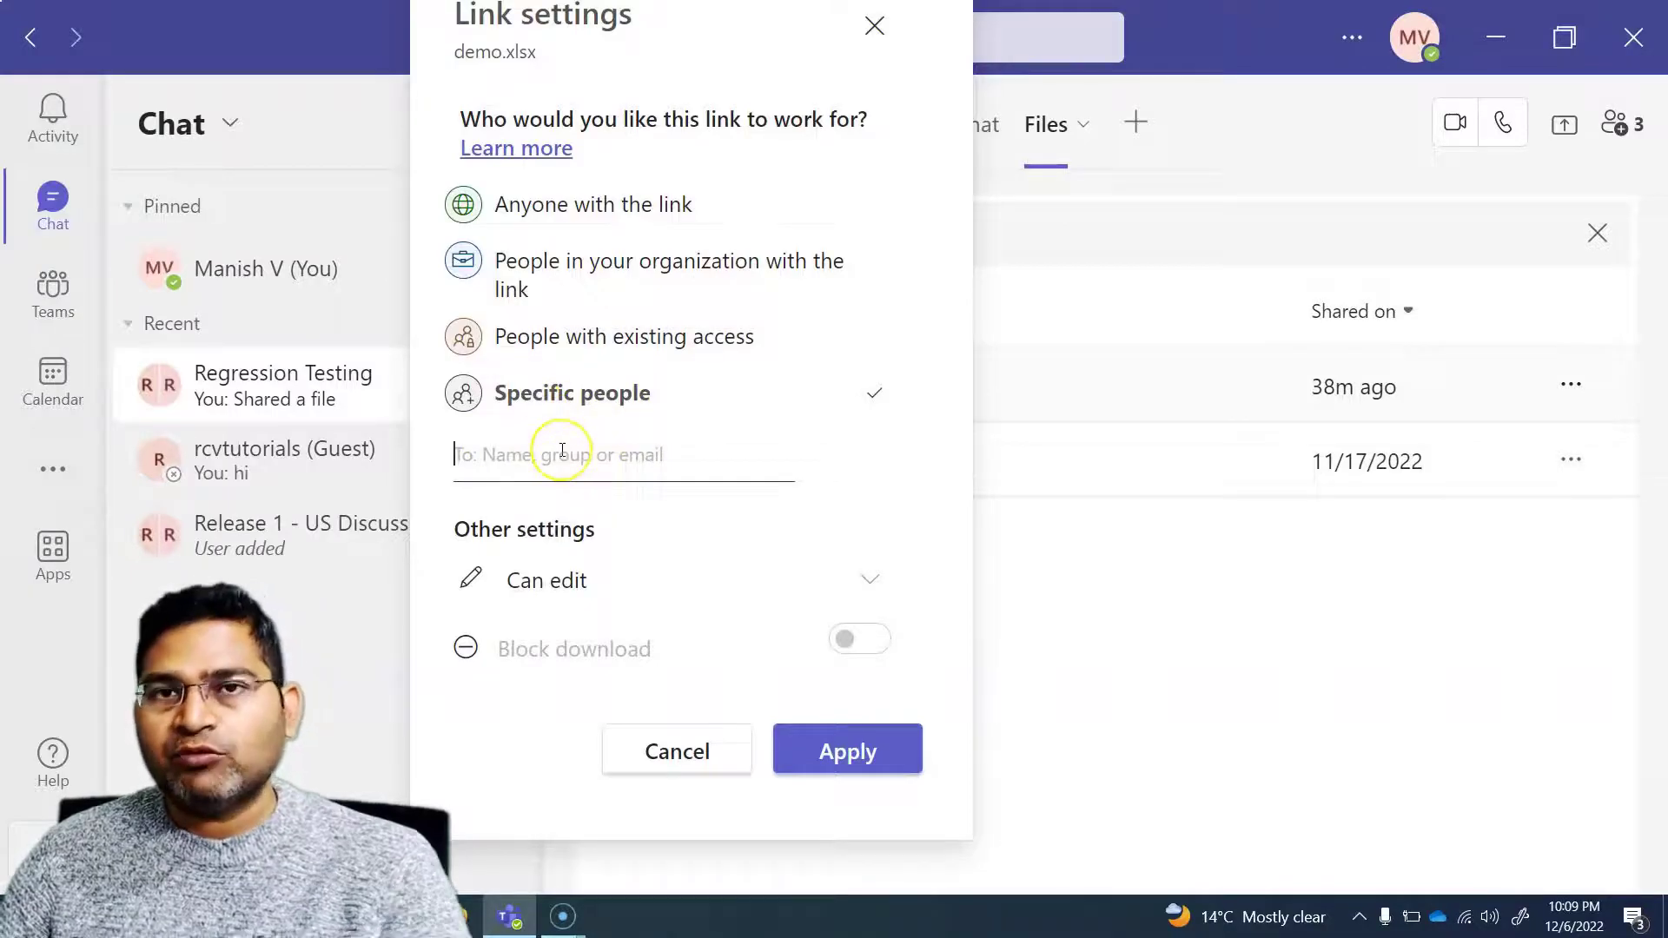
left_click(502, 462)
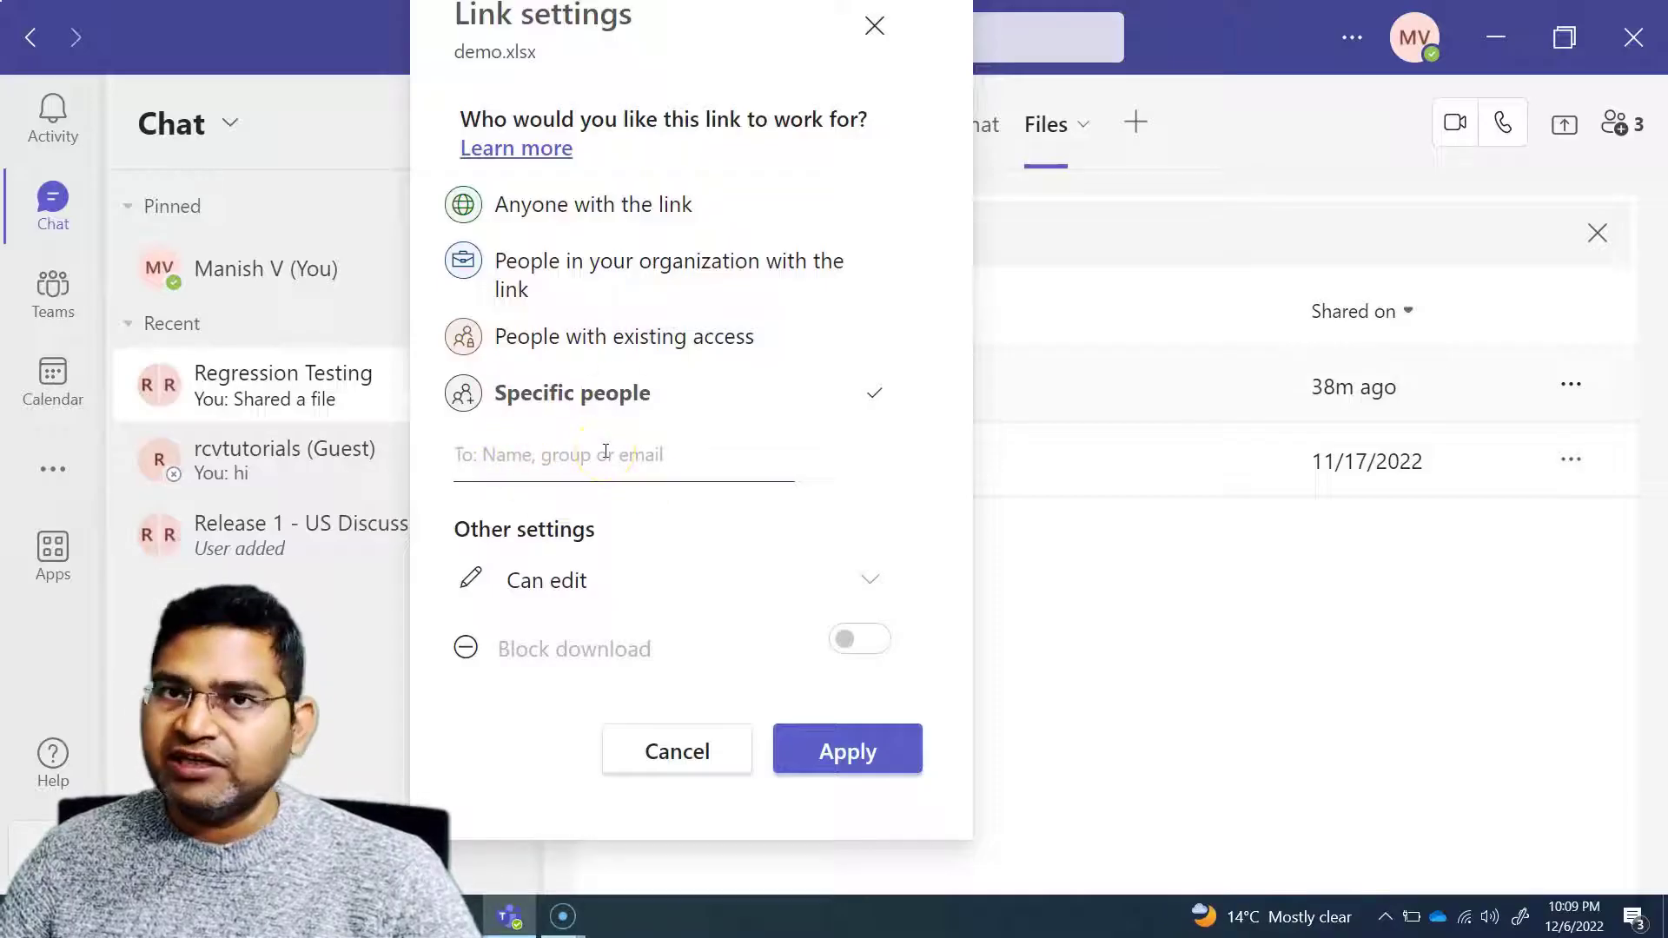
left_click(572, 583)
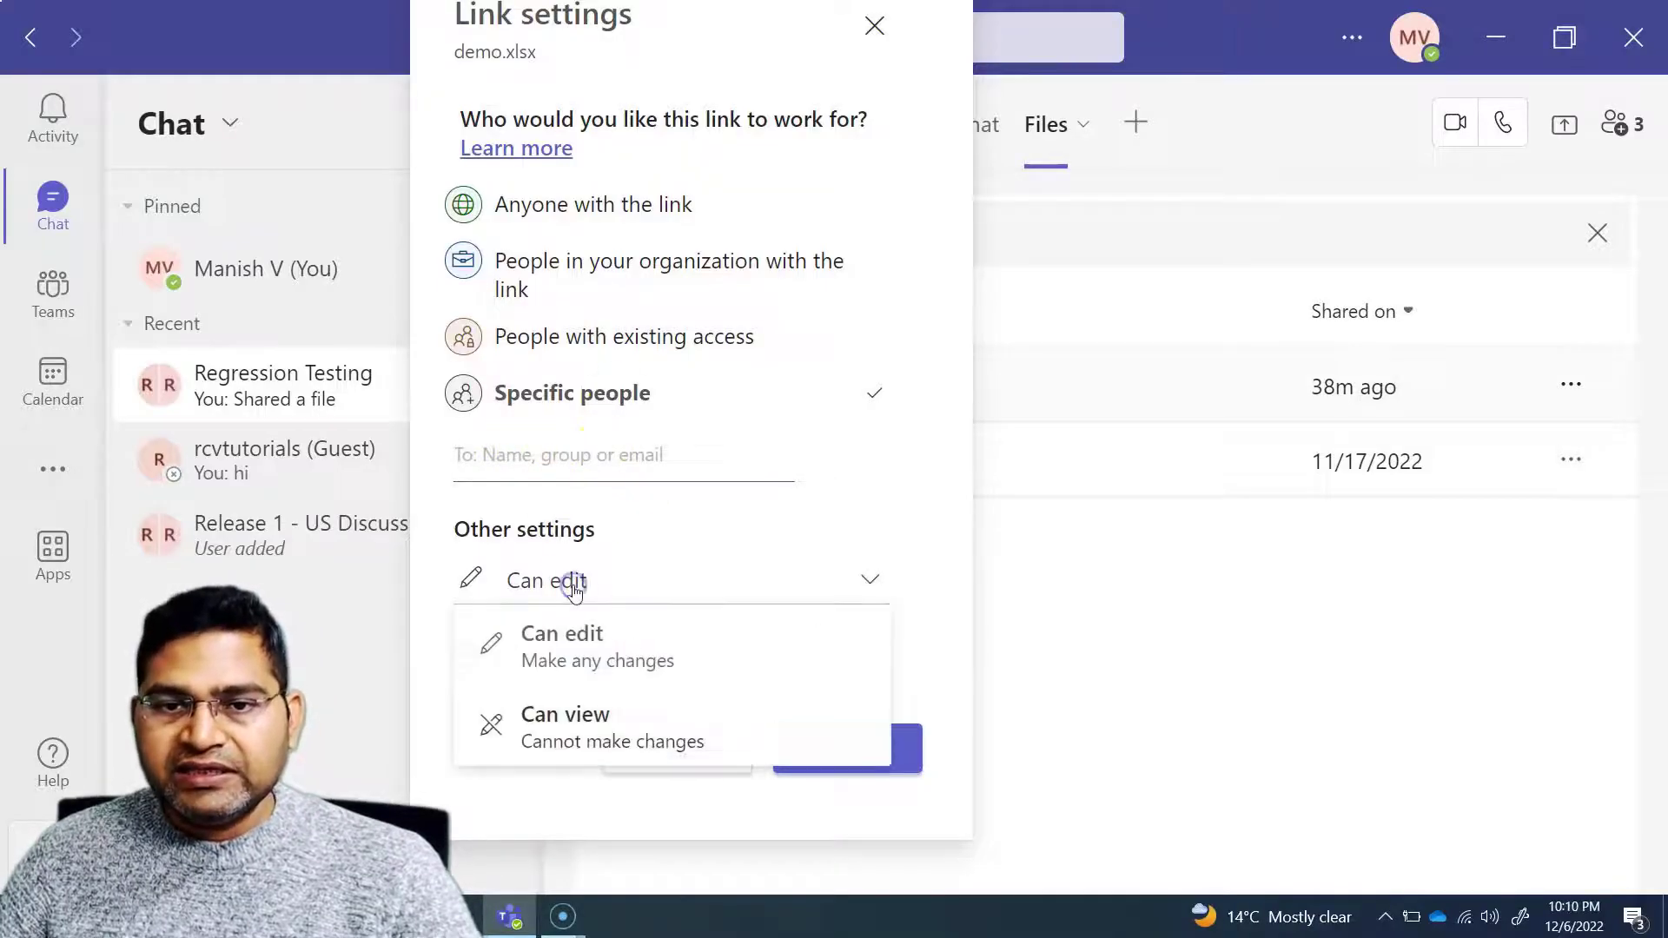
left_click(584, 741)
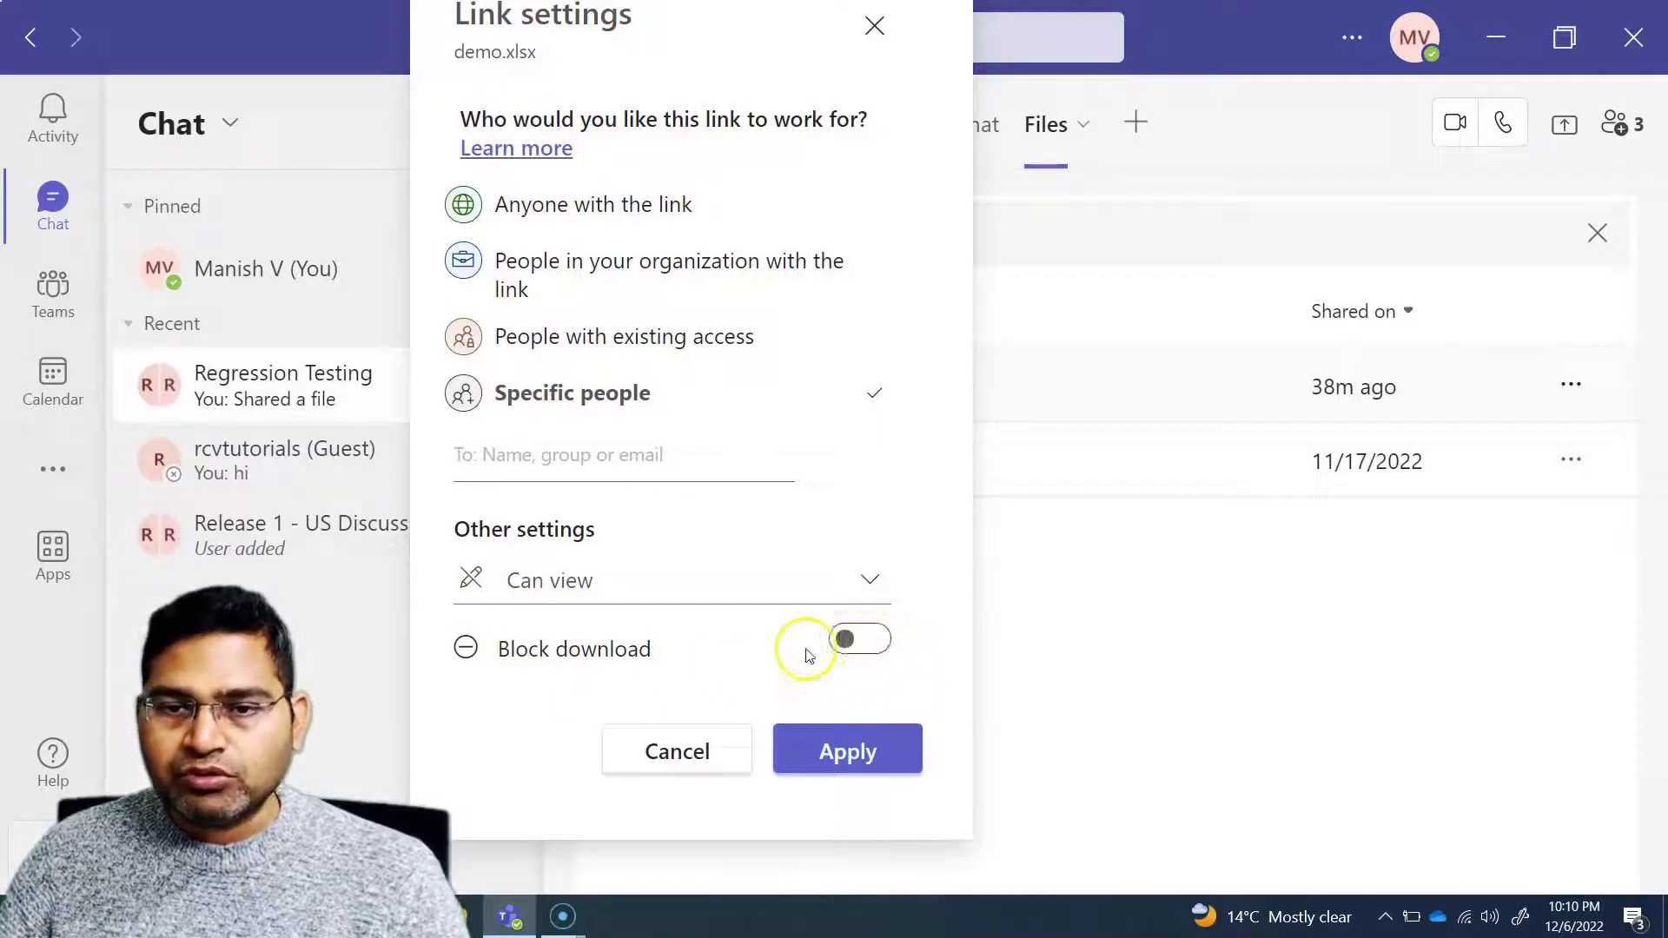
left_click(871, 644)
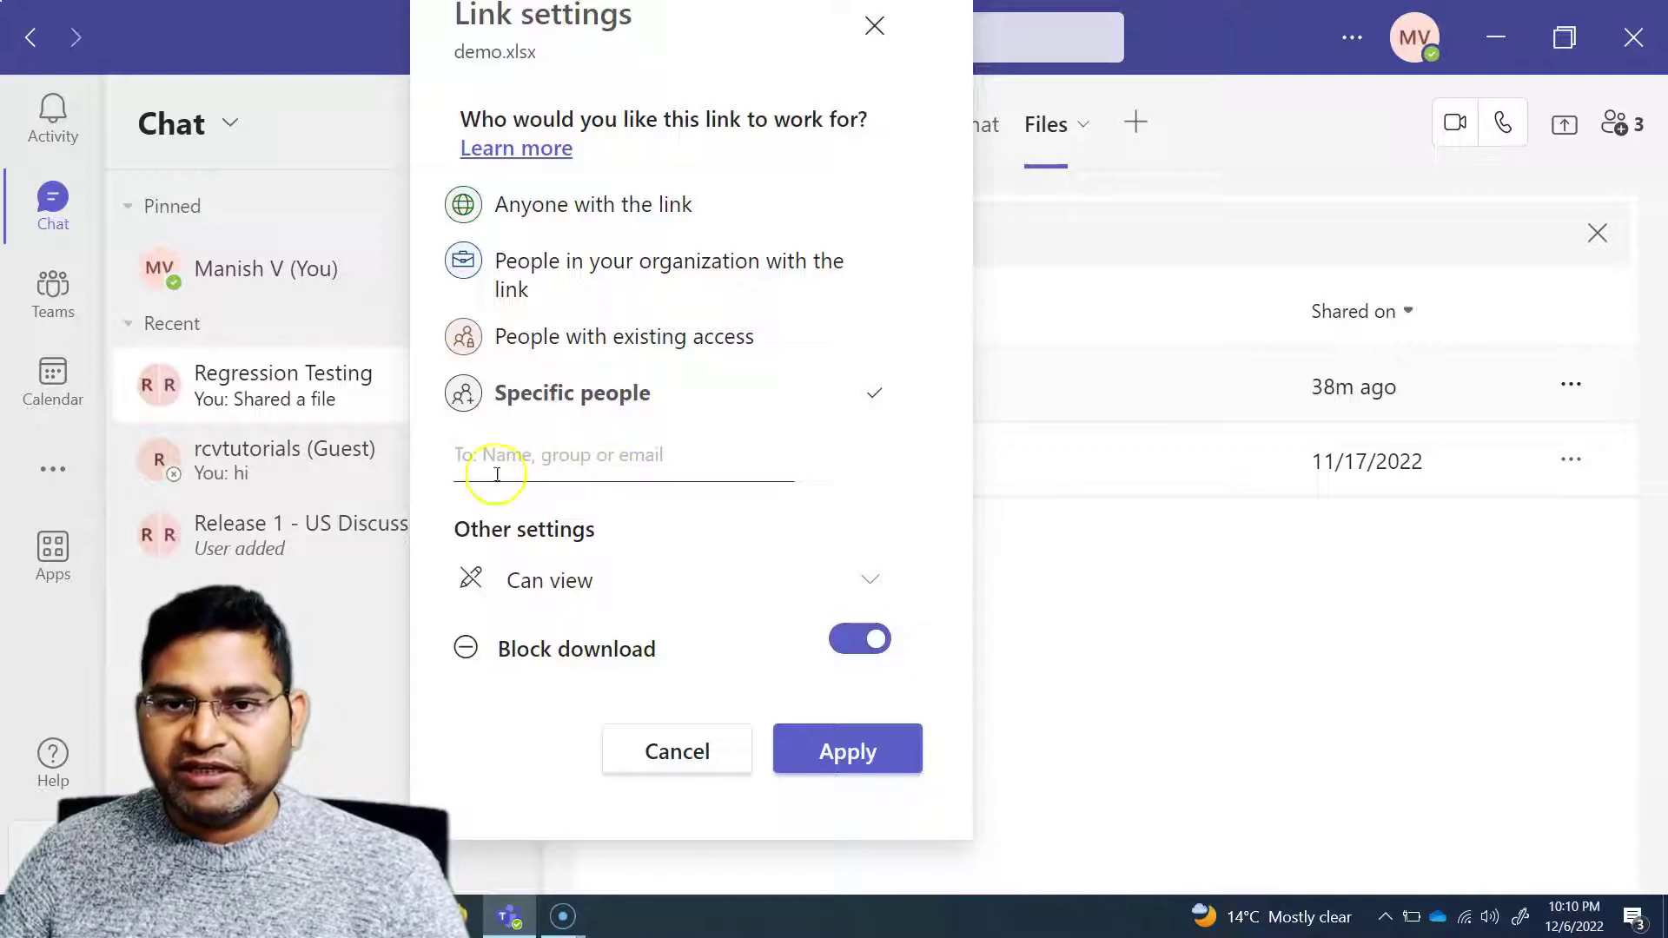
left_click(534, 461)
type("r")
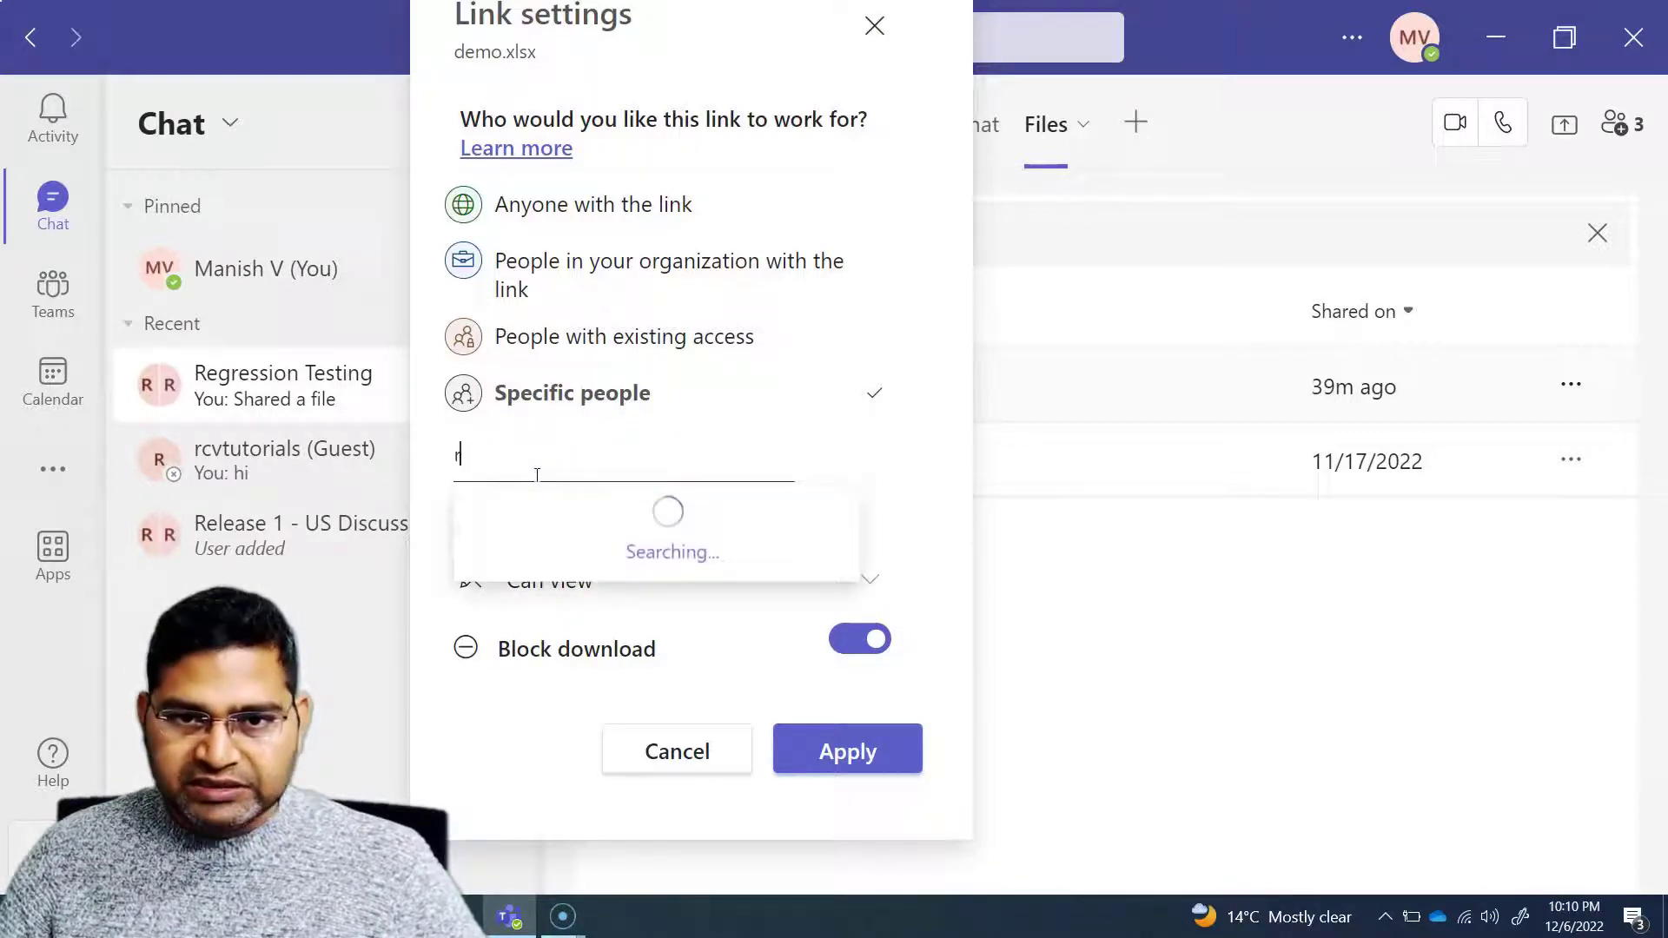
key("BackSpace")
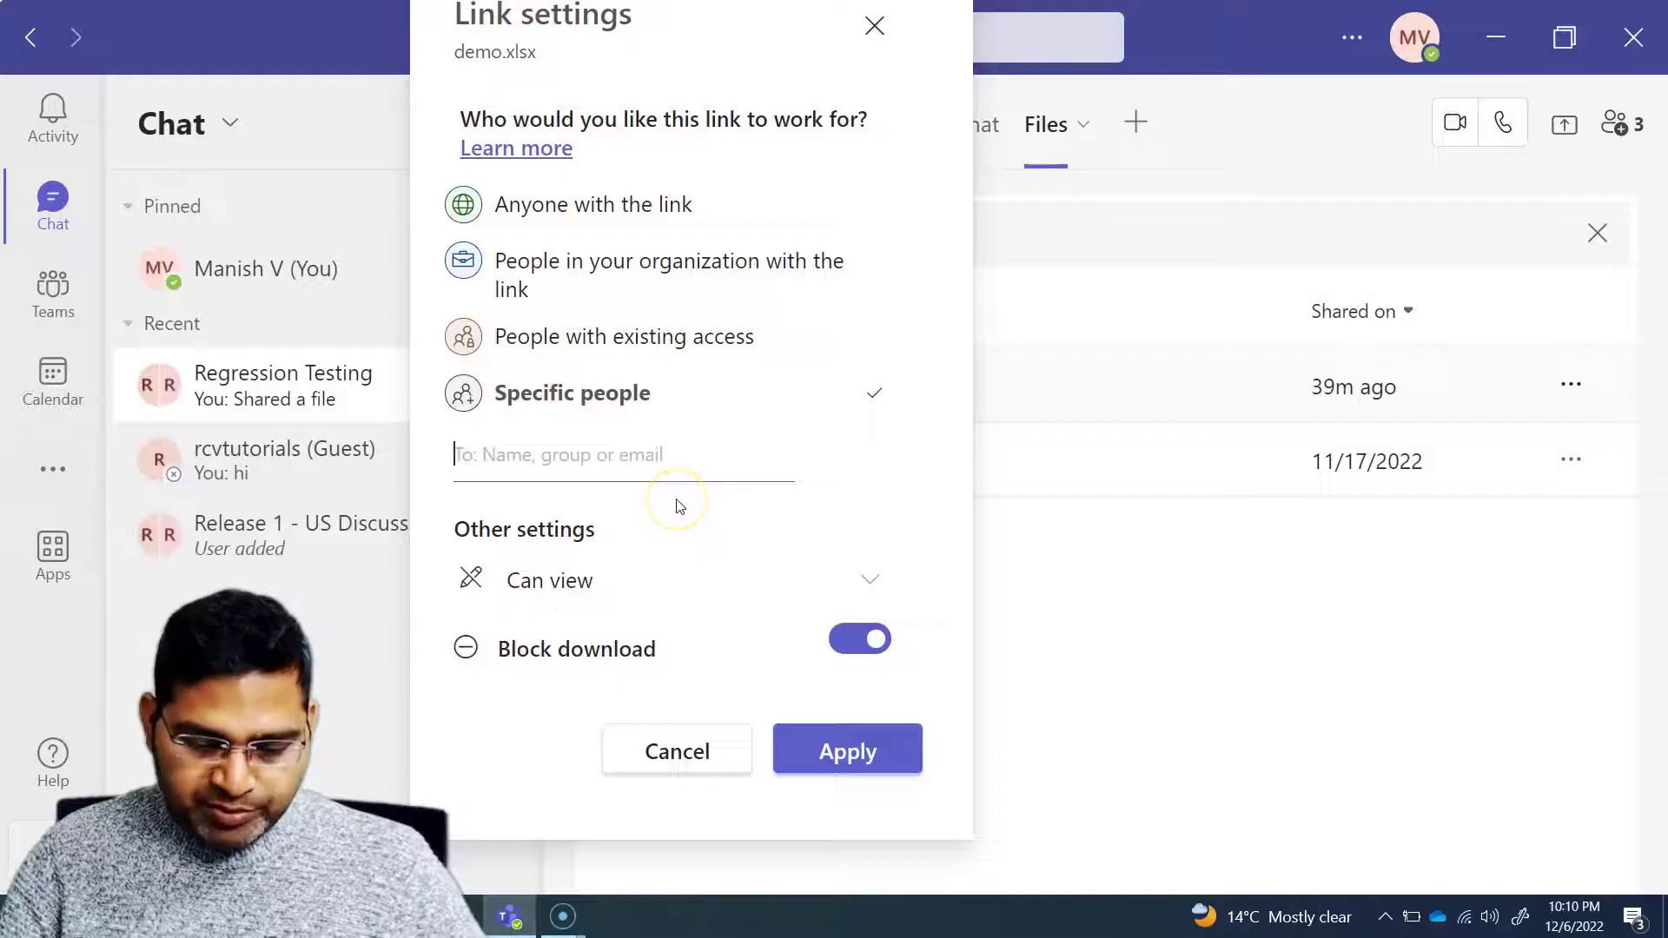
type("rcvtu")
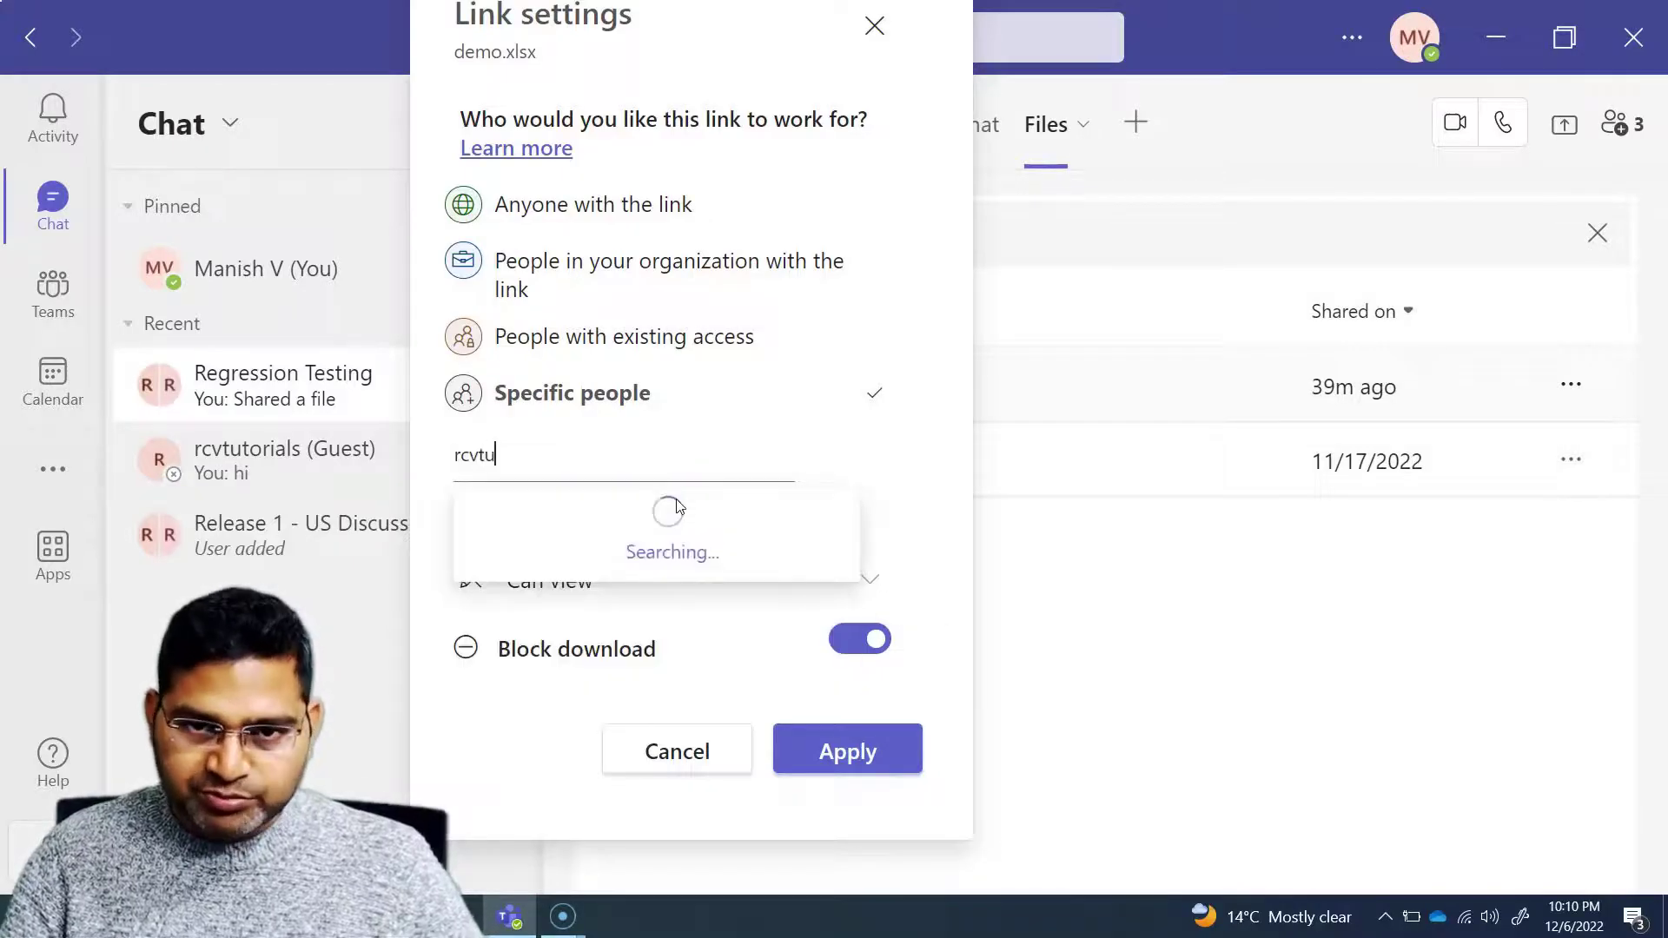
left_click(610, 526)
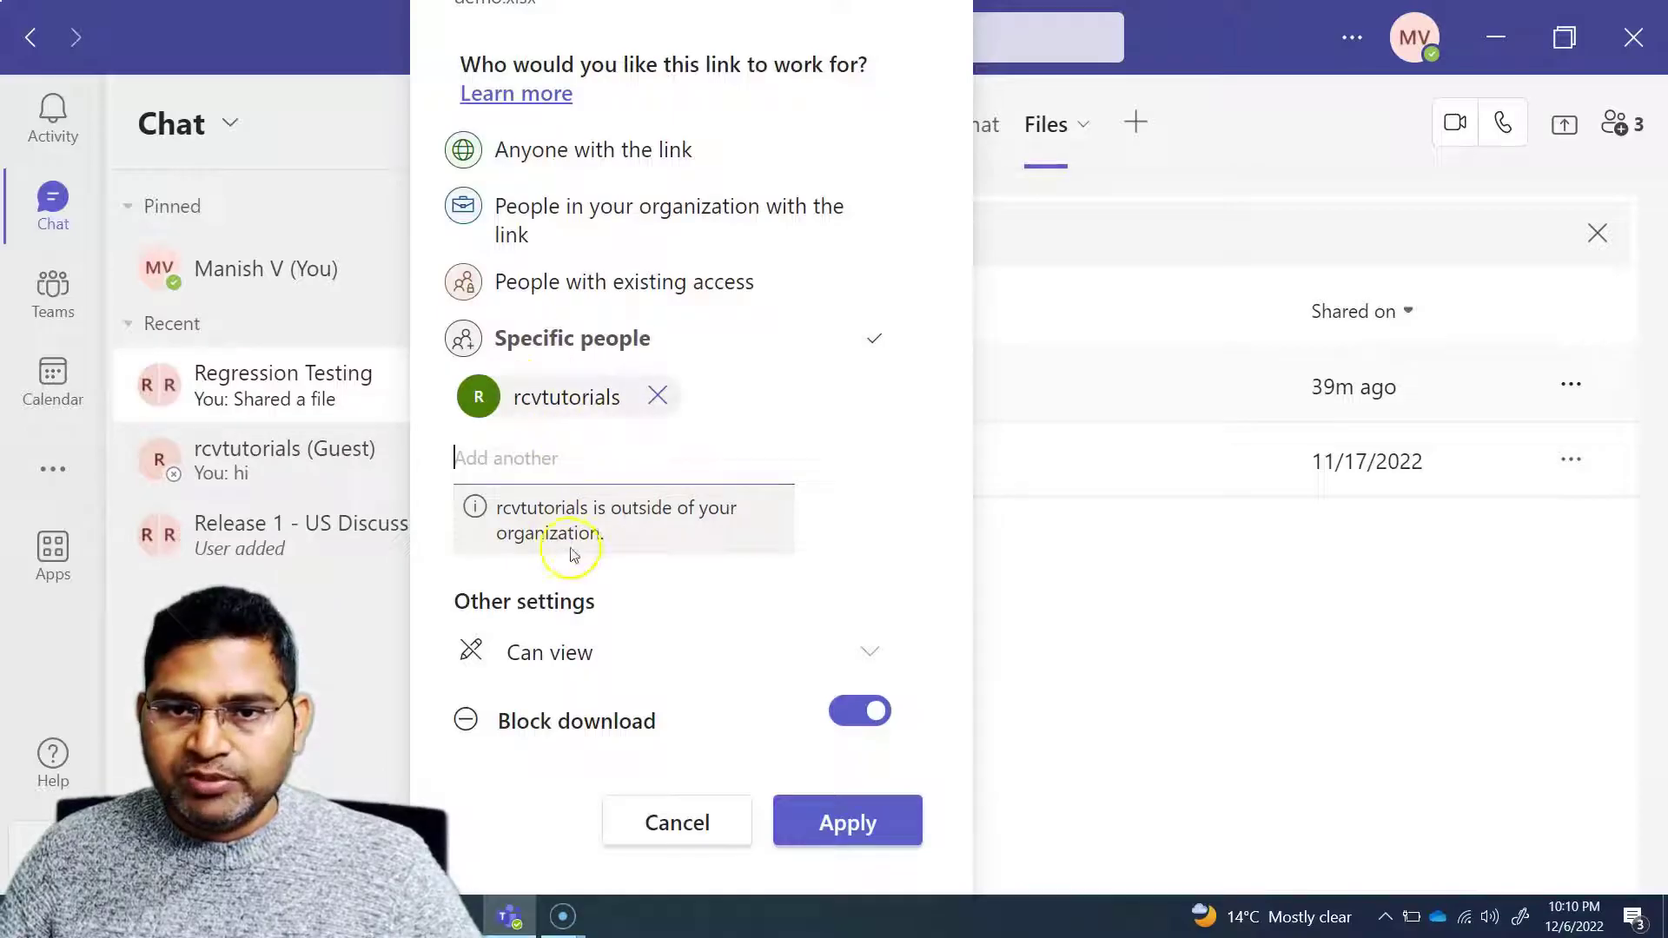
left_click(657, 395)
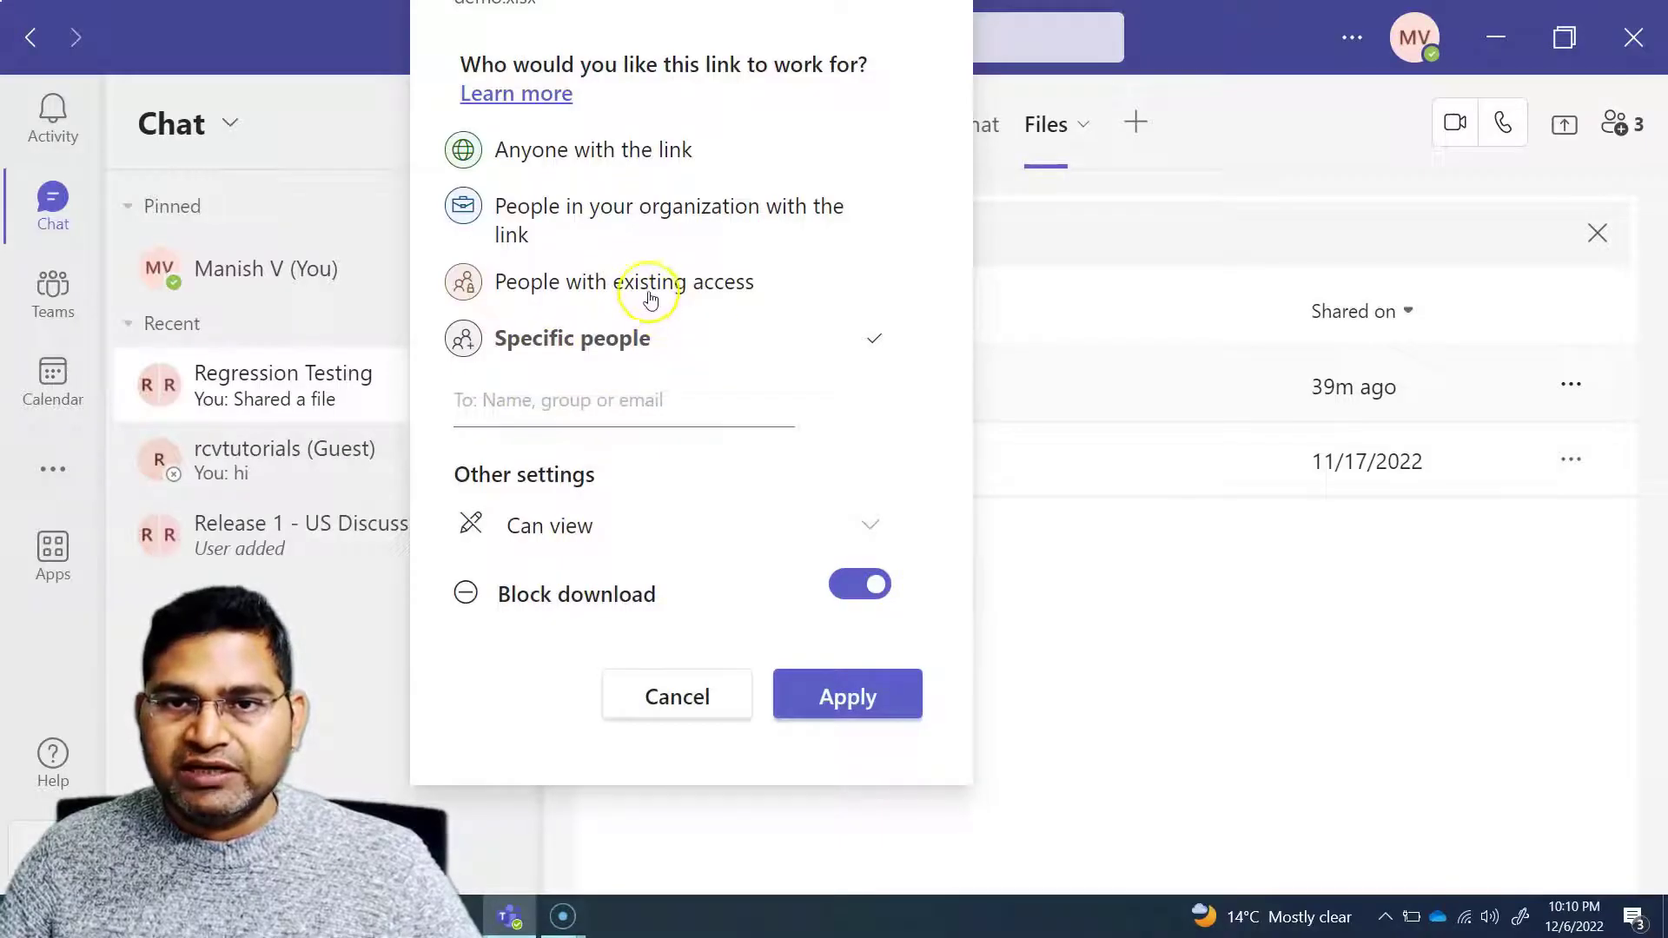
Apply a view-only link to demo.xlsx for people in the organization, copy it, and close the dialog.
left_click(660, 213)
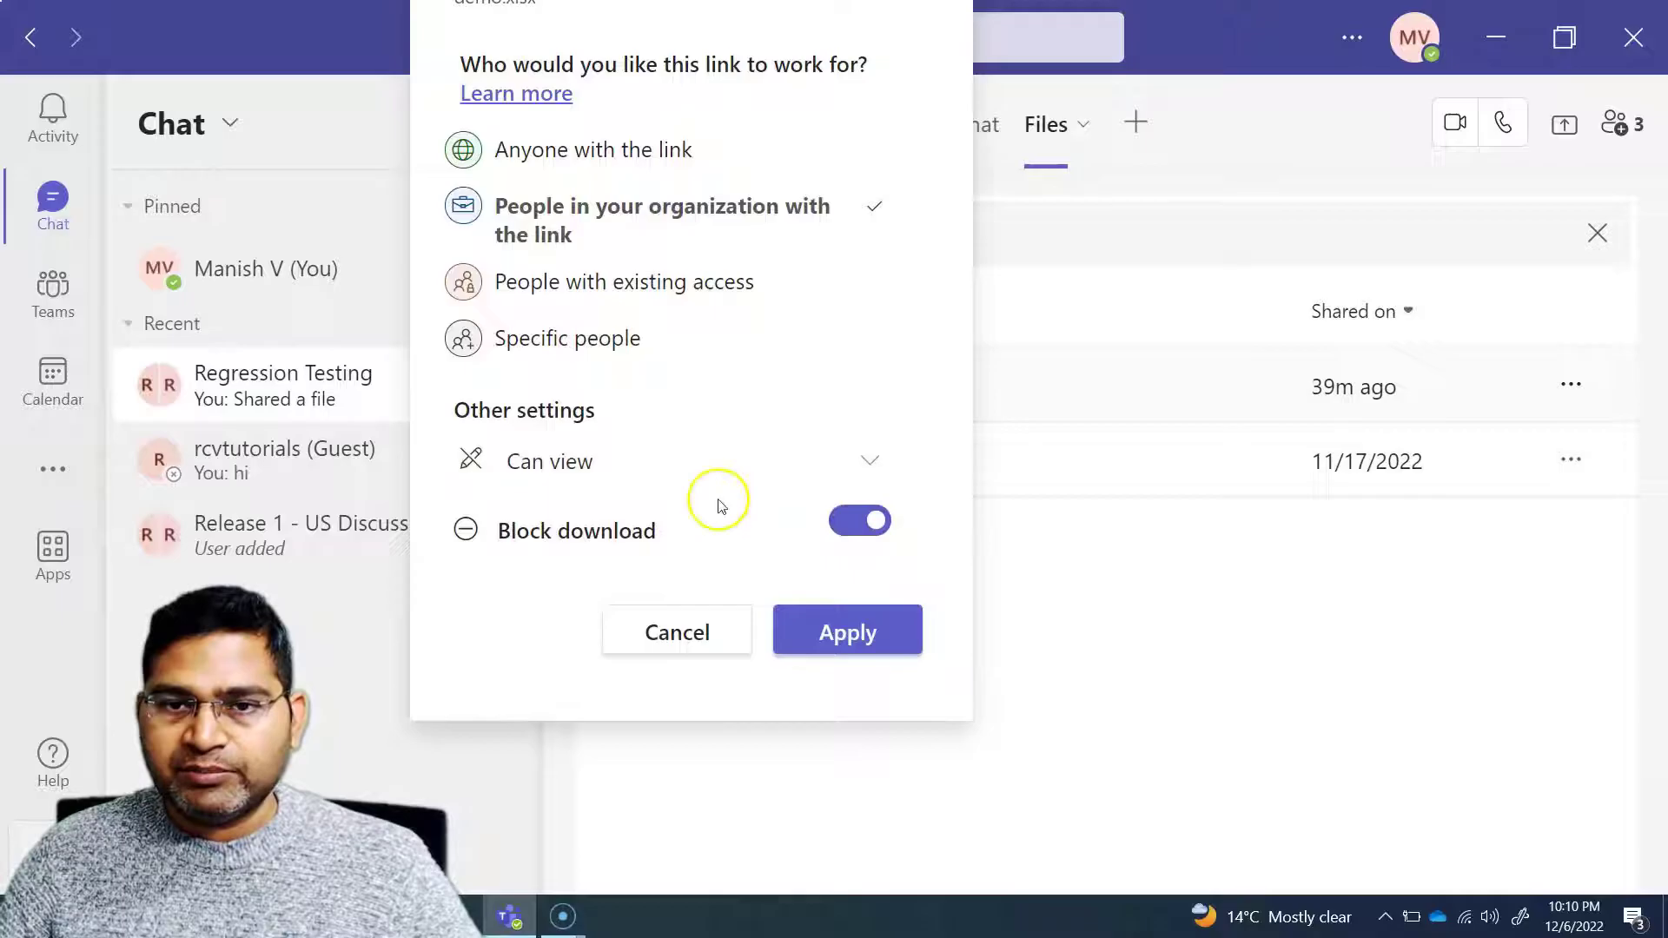
left_click(860, 463)
left_click(597, 608)
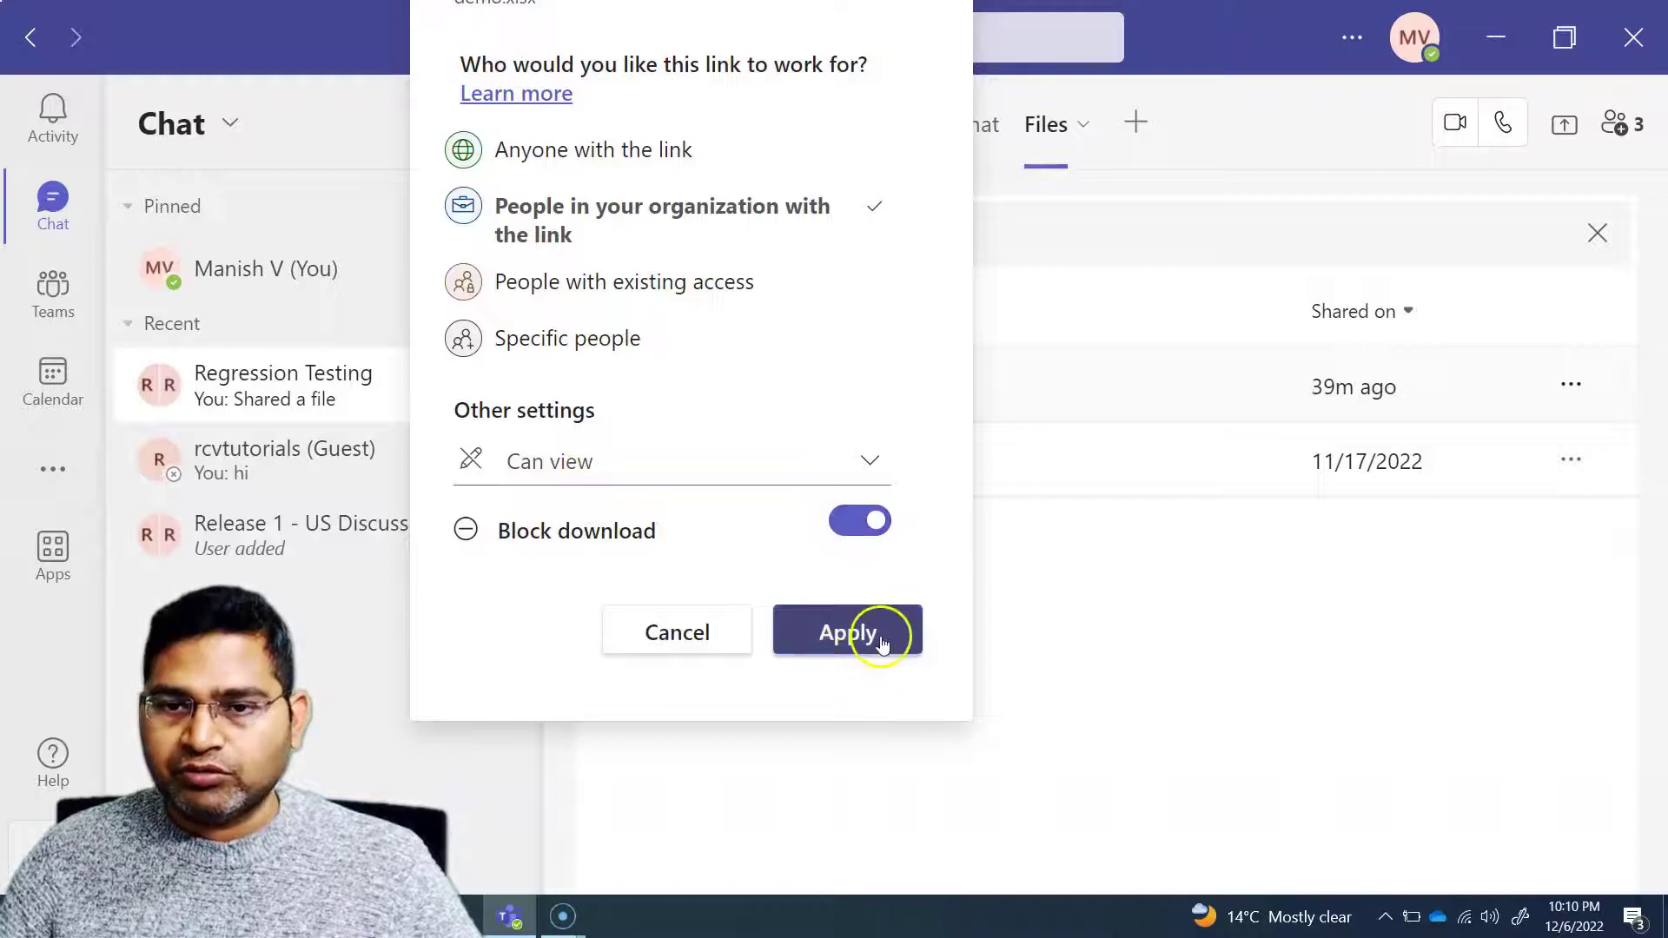
left_click(848, 660)
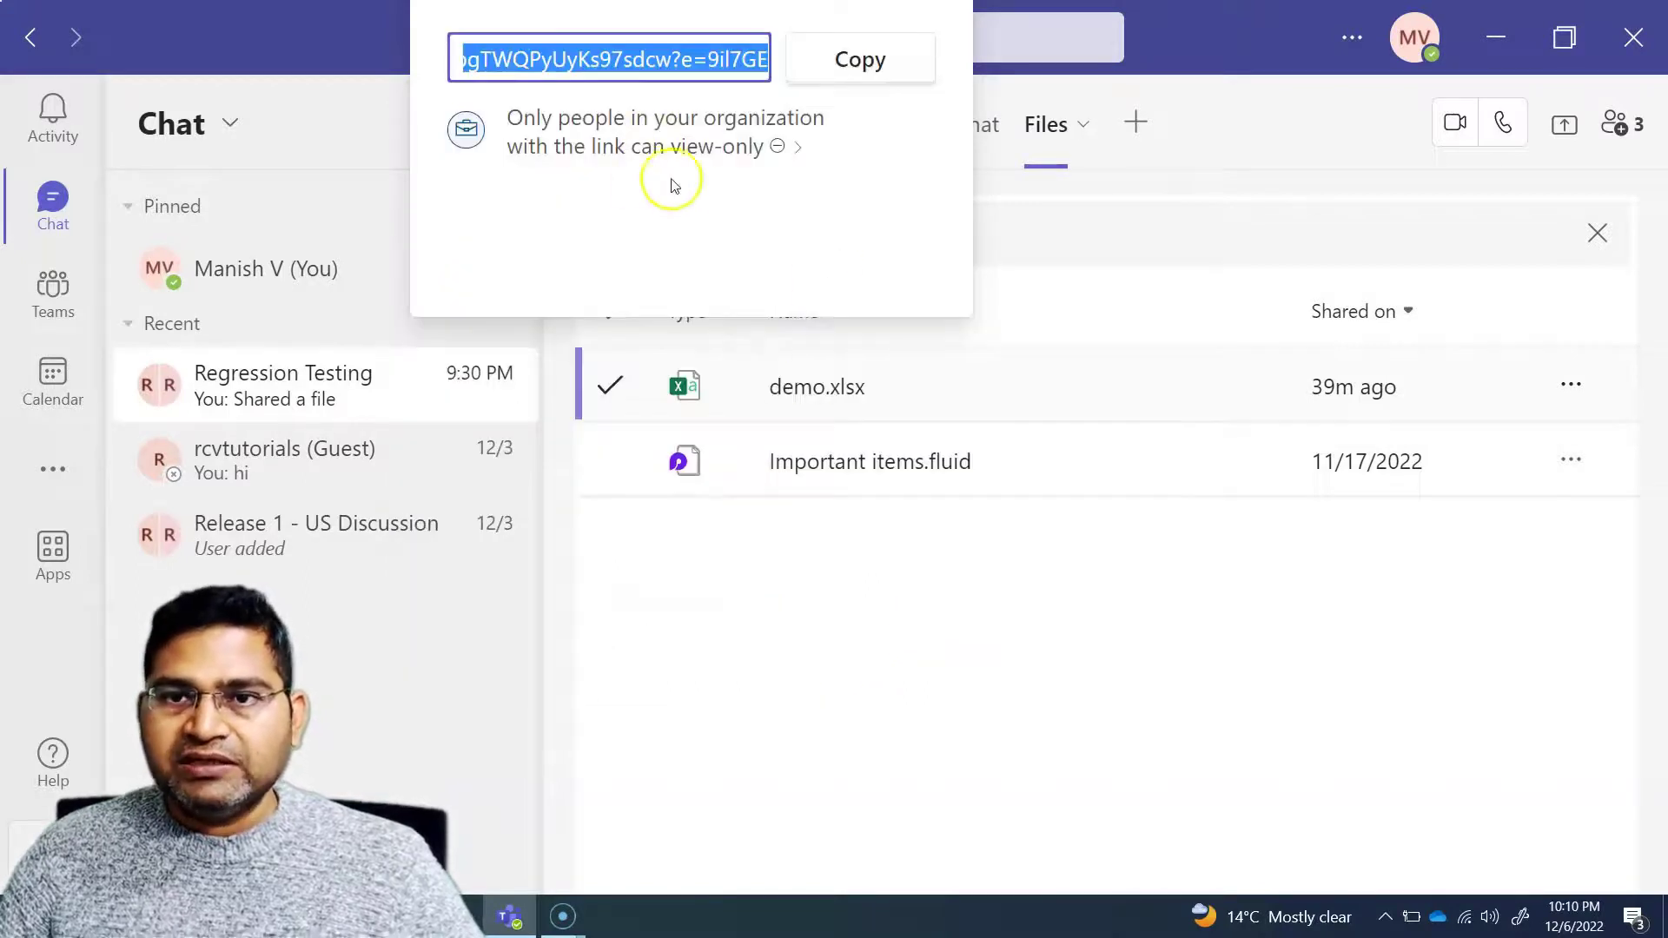
left_click(850, 63)
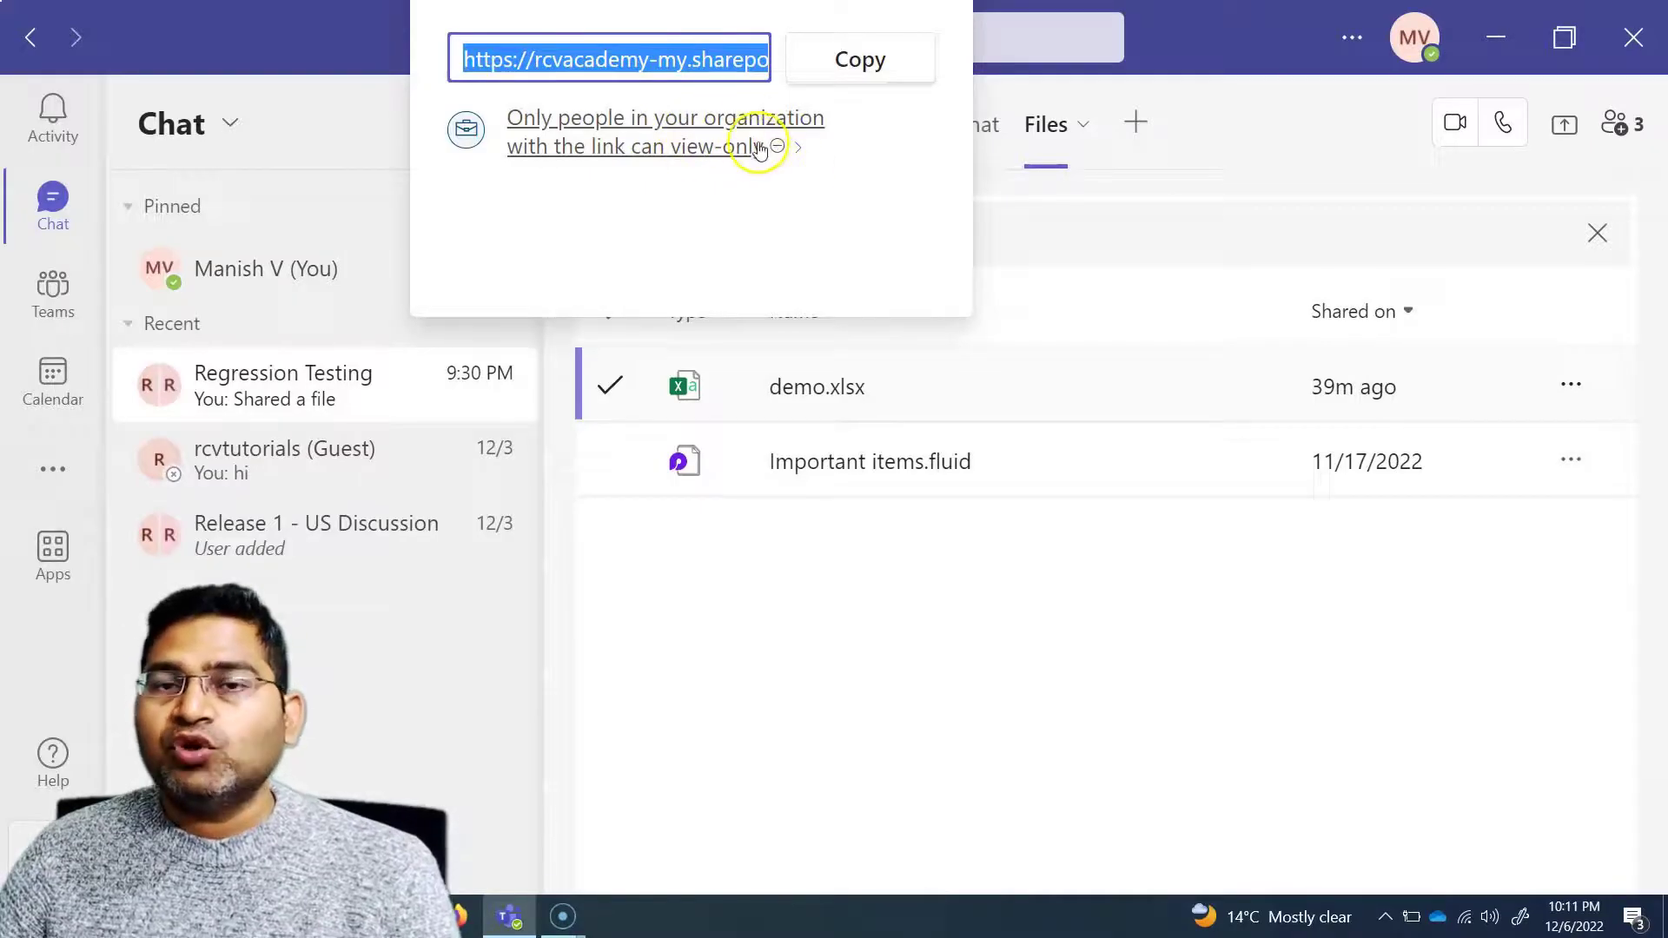
left_click(851, 669)
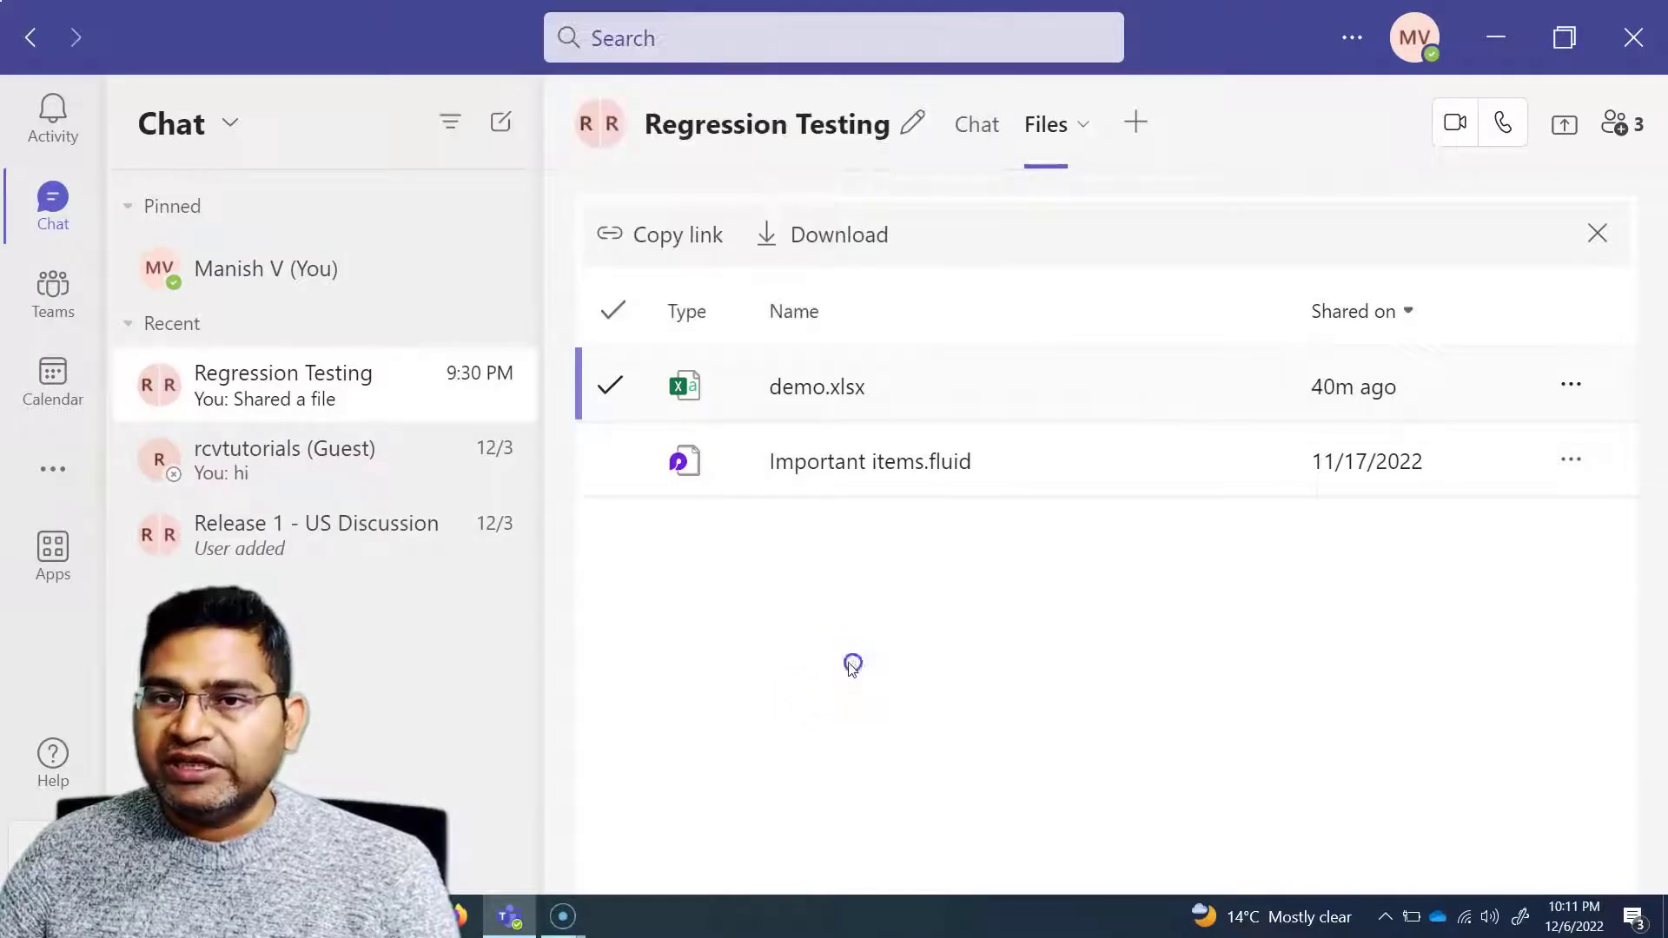
Open demo.xlsx in Excel from its file card in the Regression Testing conversation.
left_click(975, 143)
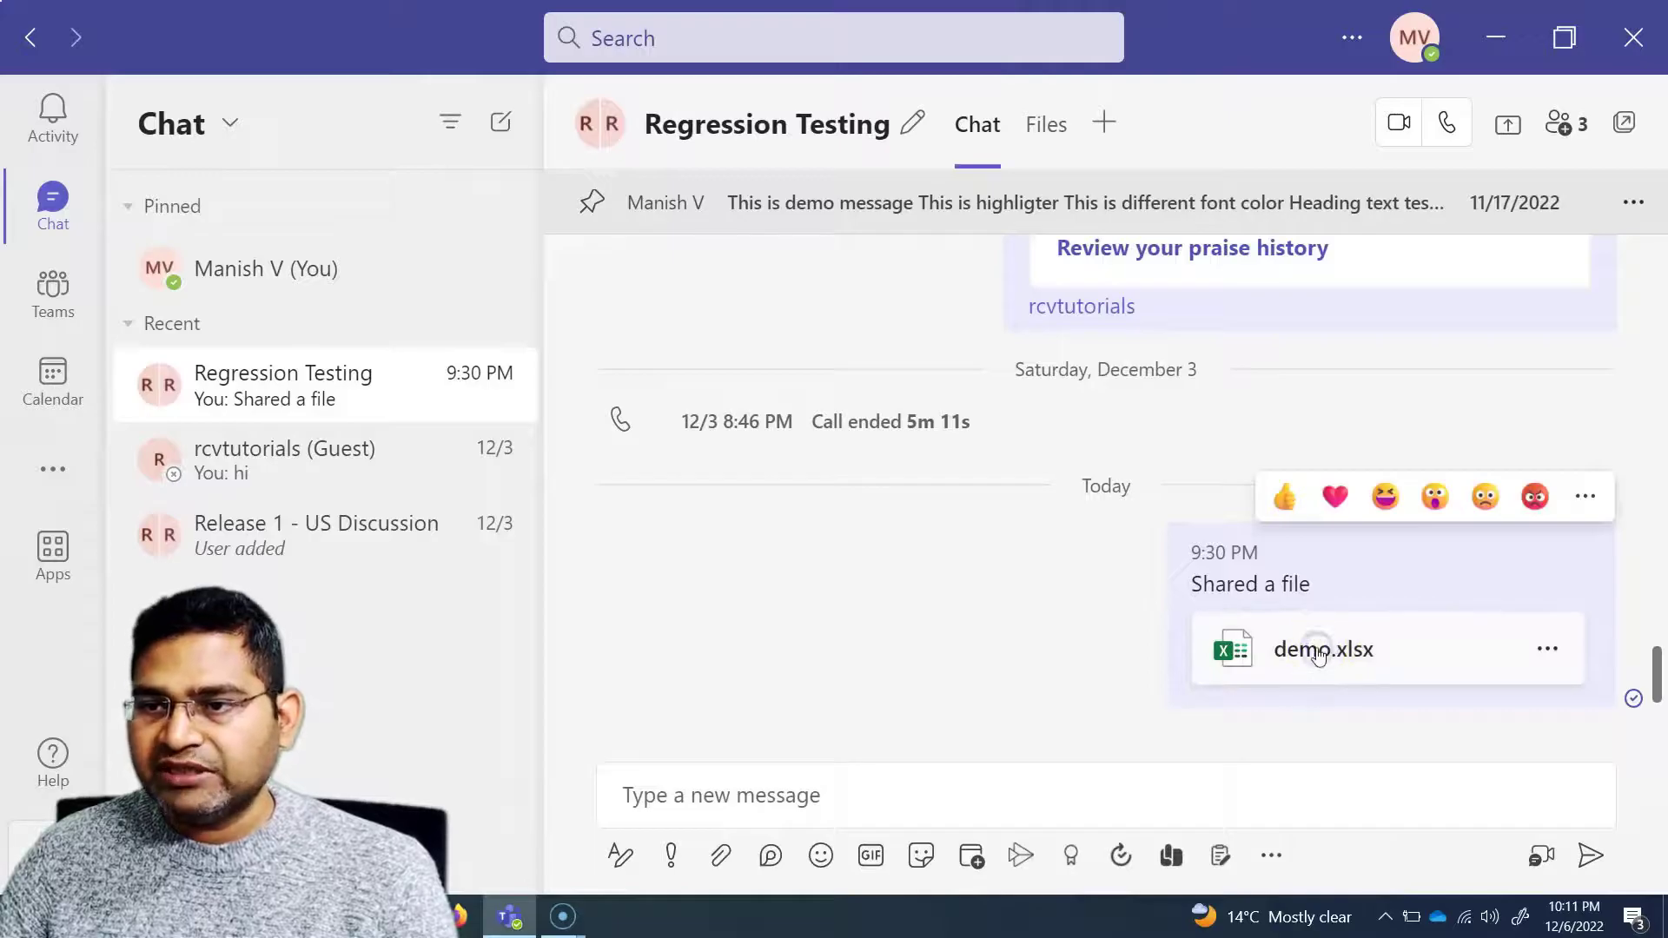
left_click(1319, 656)
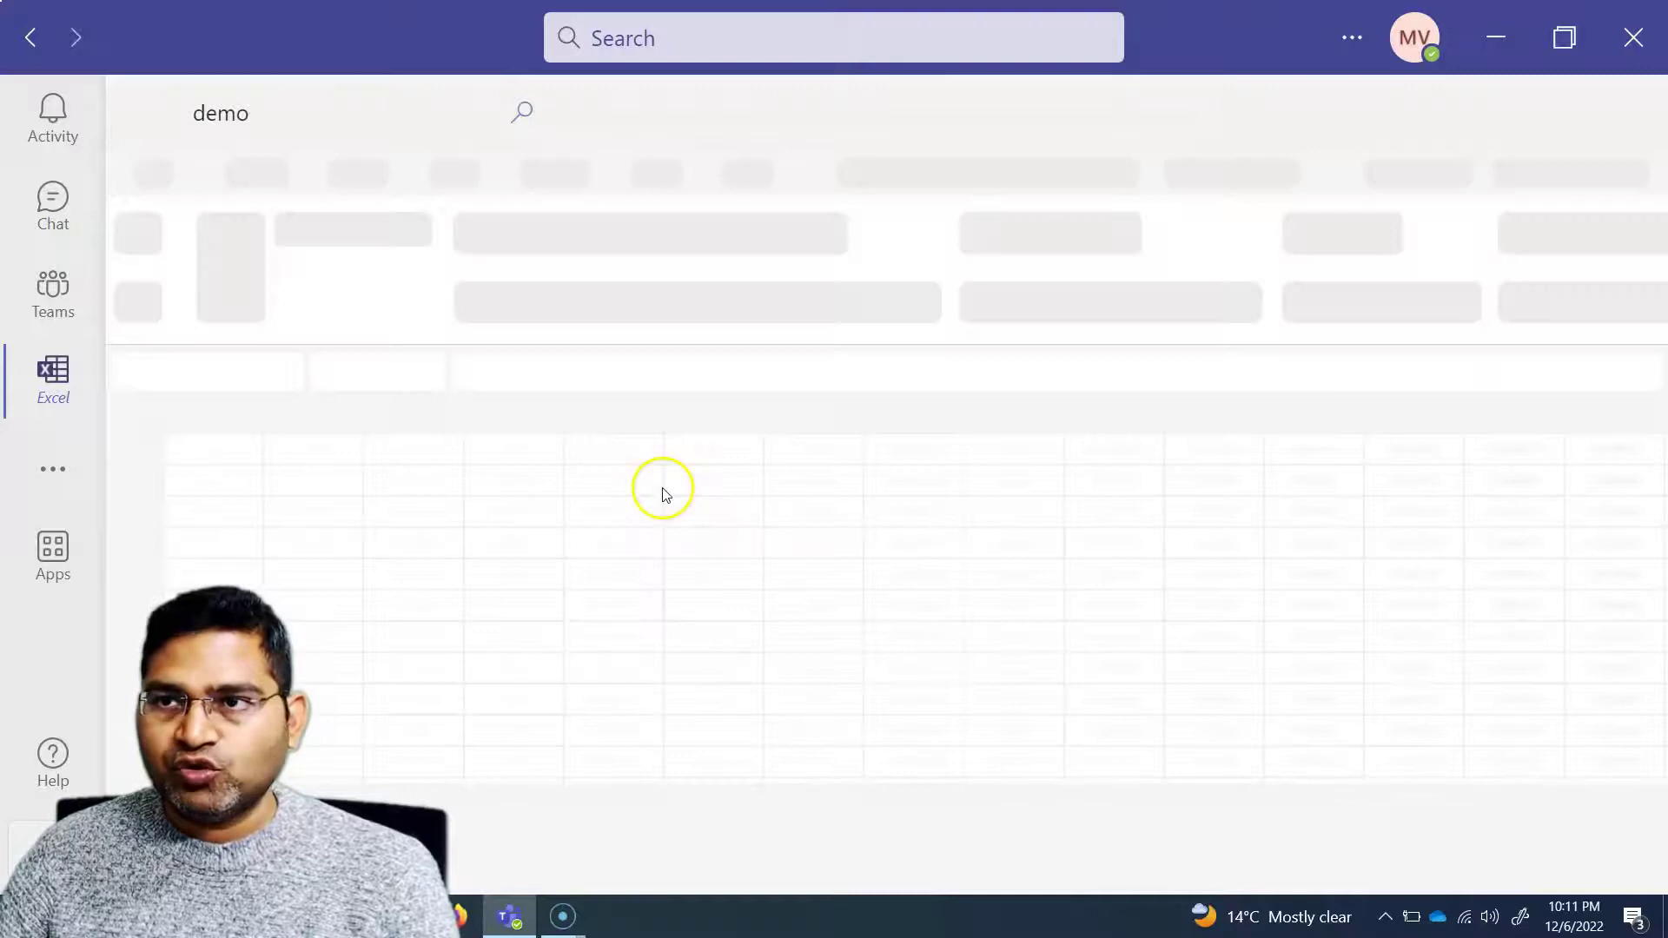
Enter 7 in cells F4 and F5 of demo.xlsx, then return to the chat.
left_click(739, 540)
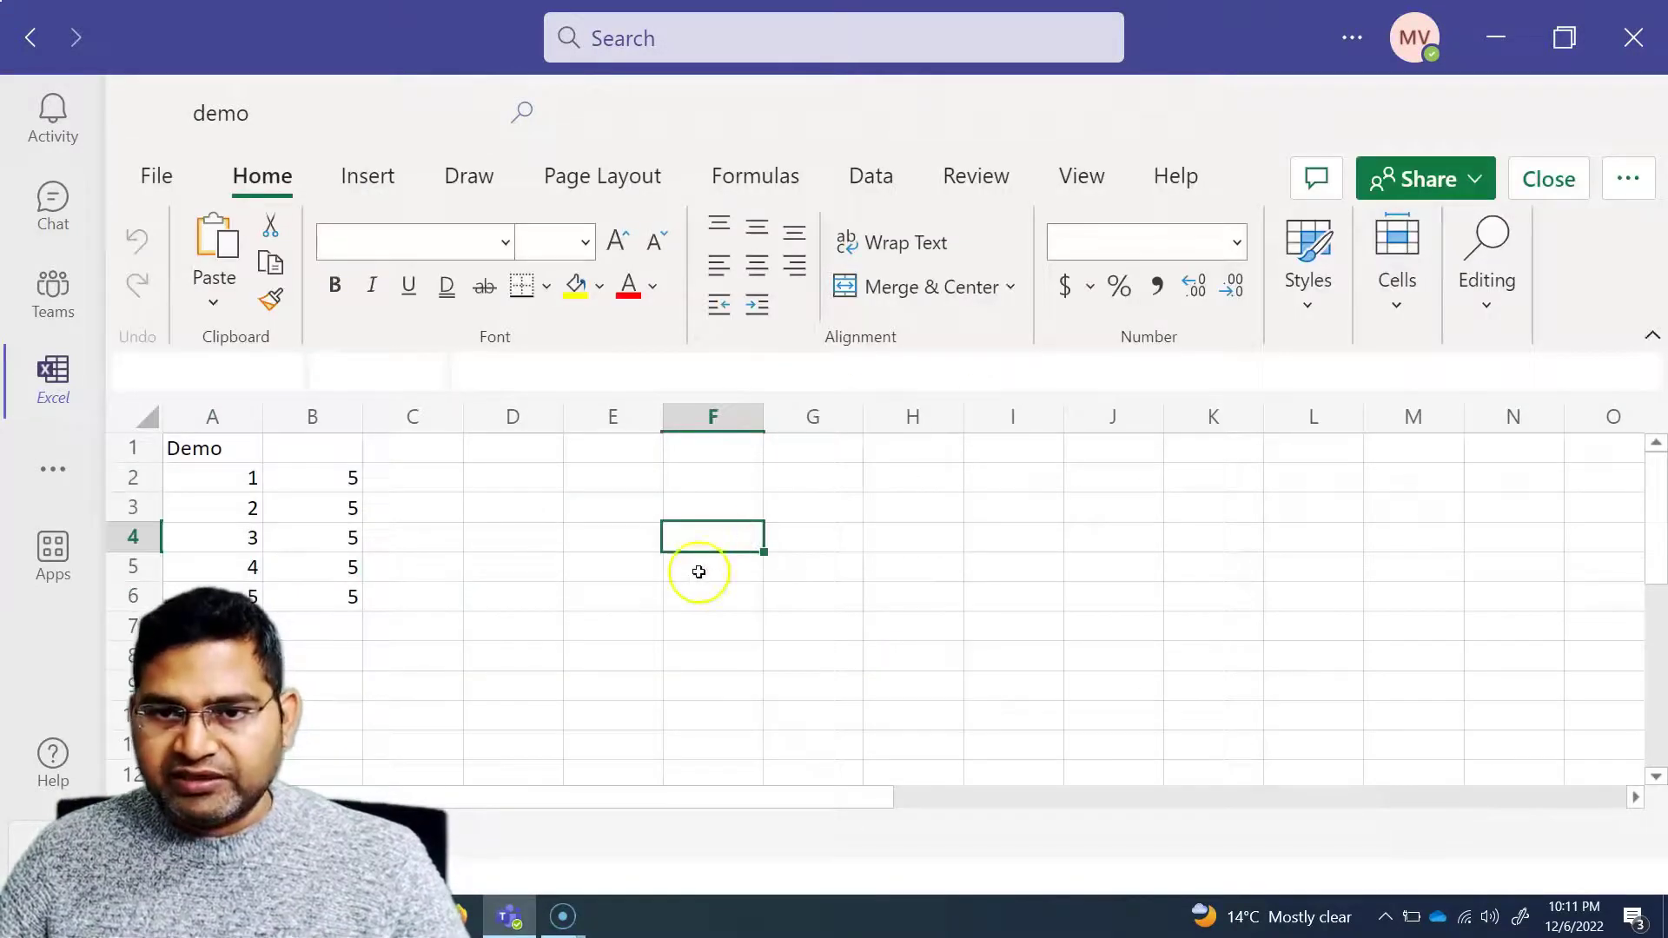
type("7")
key("Return")
type("7")
key("Return")
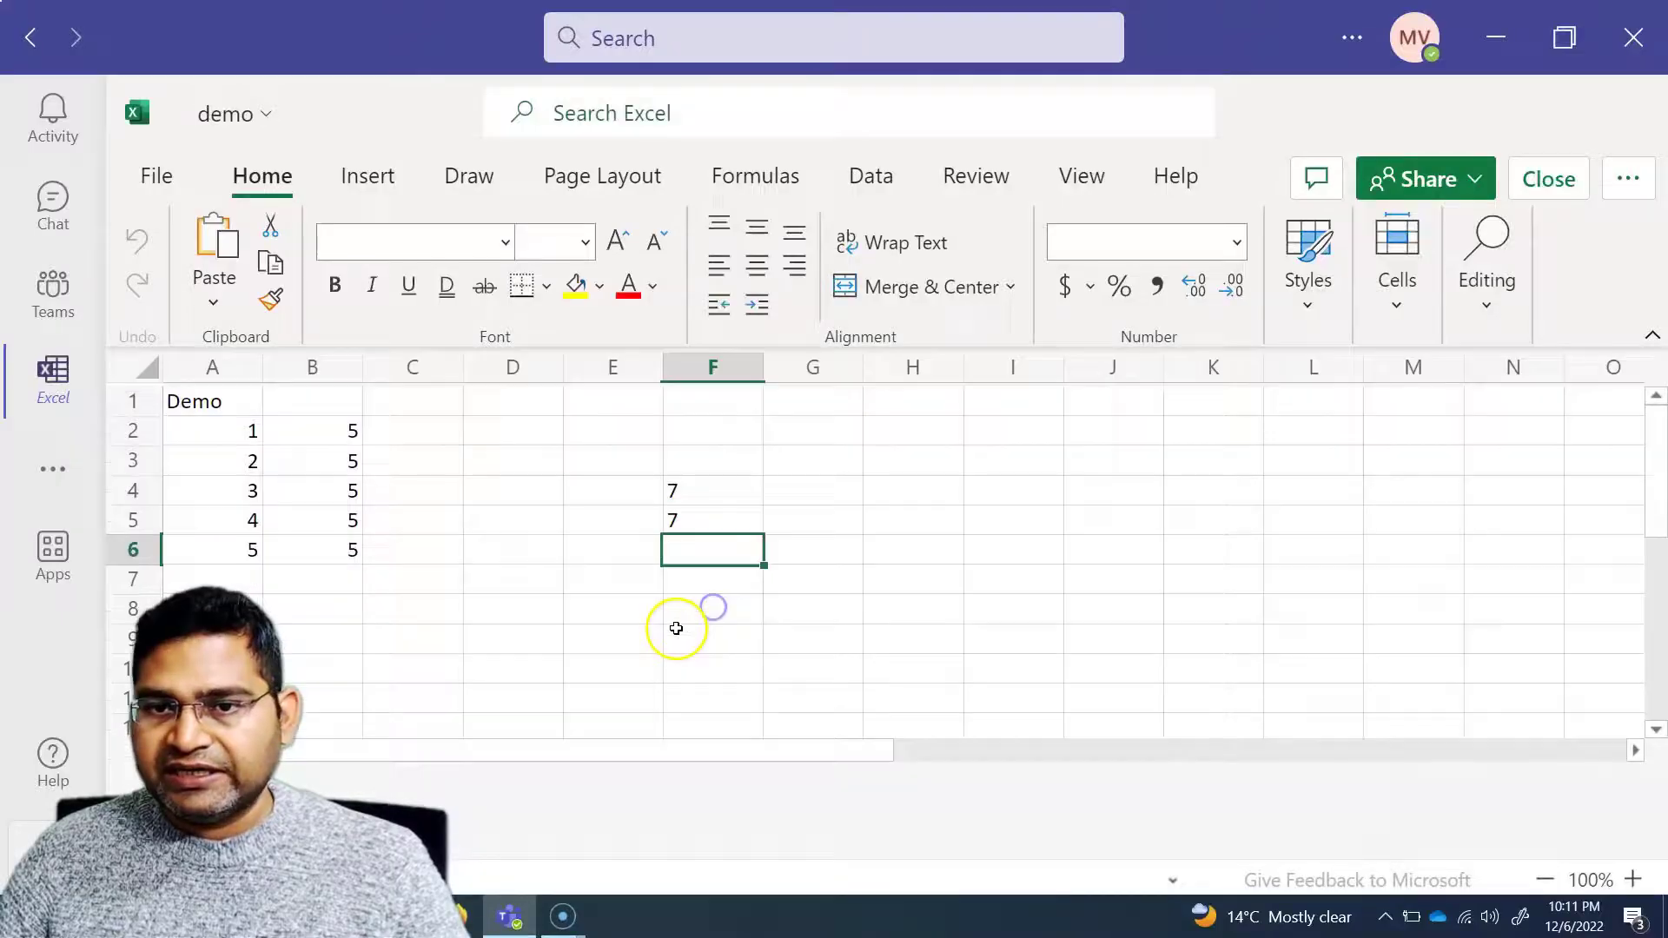
left_click(50, 208)
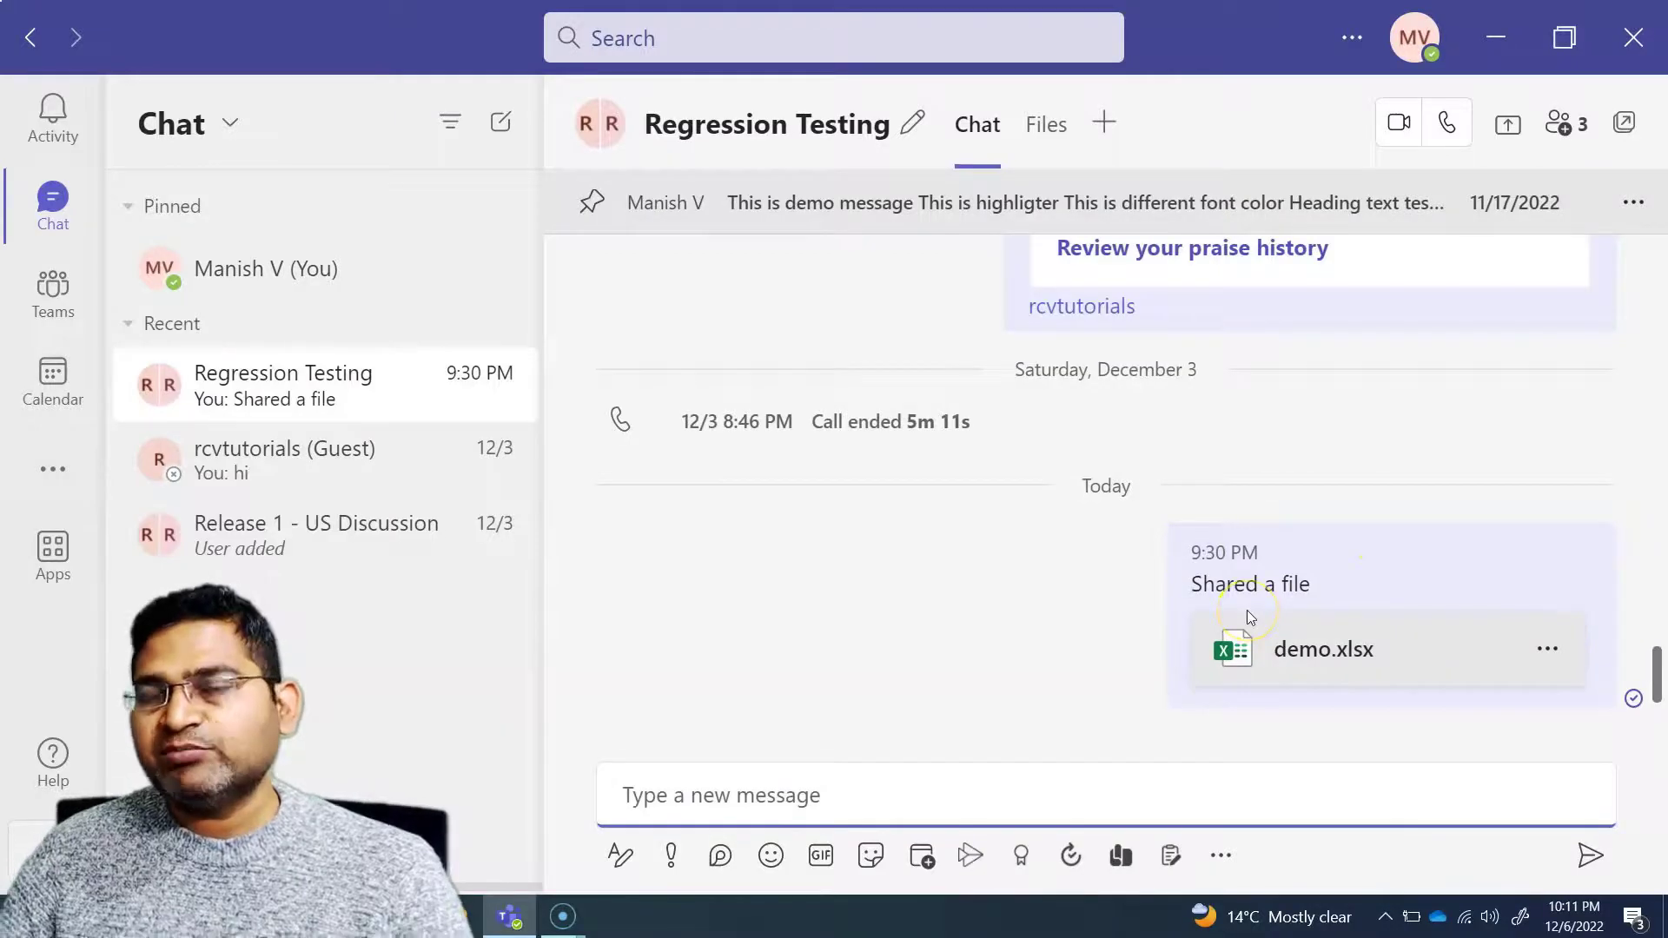
mouse_move(1248, 617)
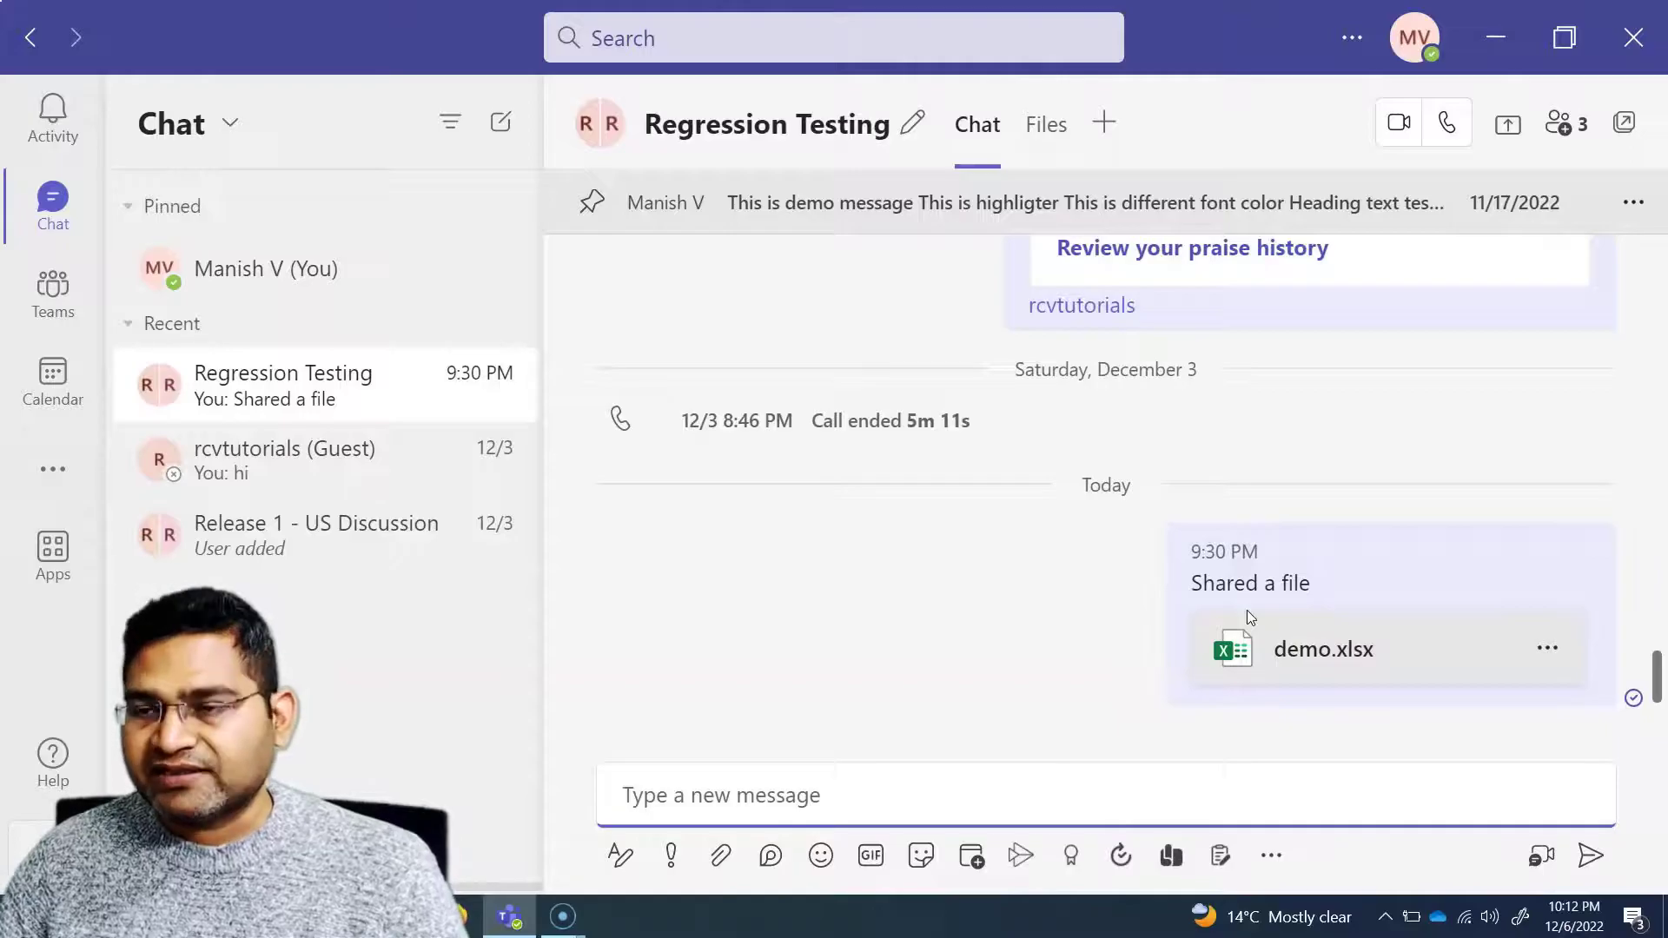
left_click(1260, 603)
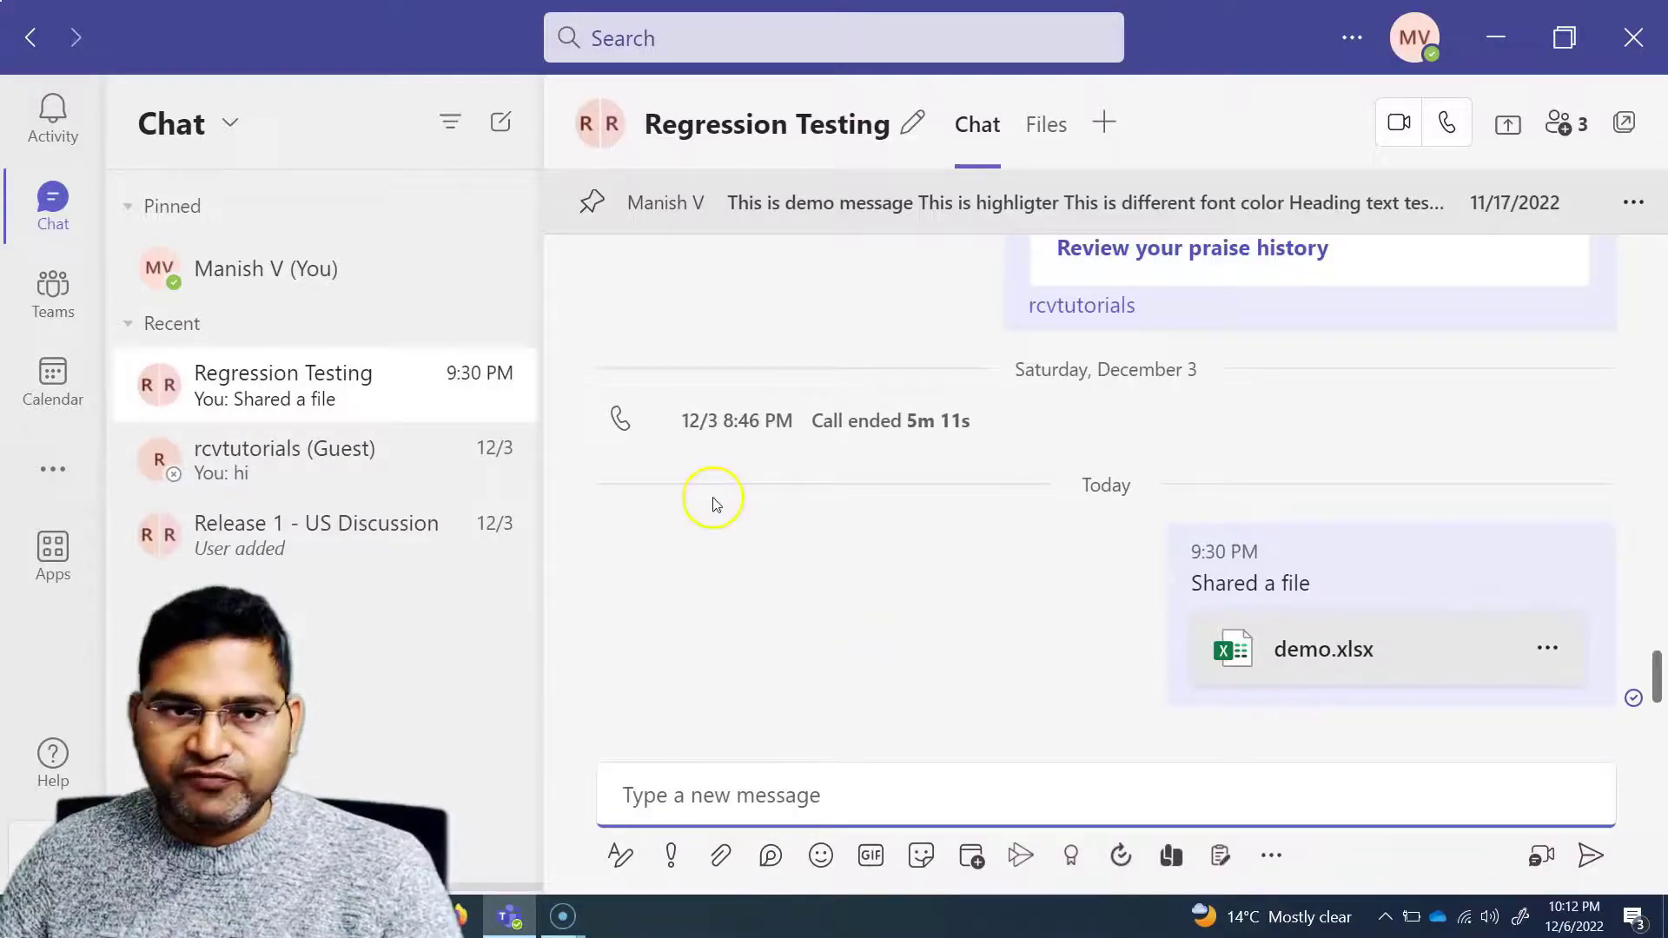
left_click(61, 295)
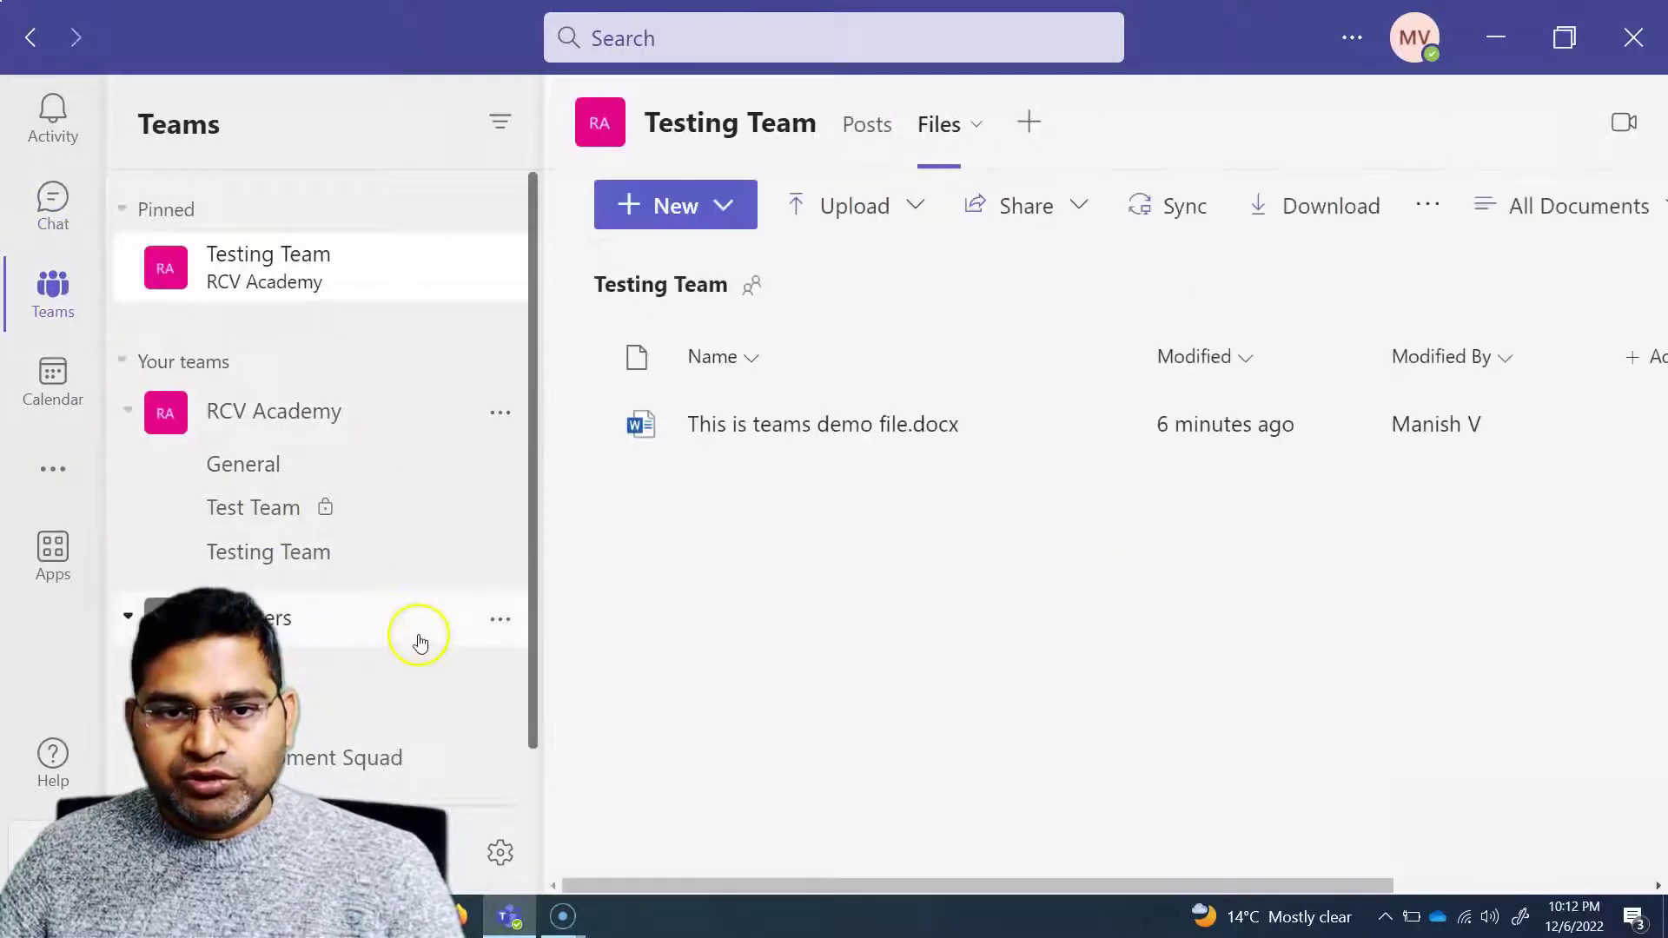
Show the Testing Squad channel's files, where This is teams demo file.docx is listed.
scroll(420, 641, "down", 1)
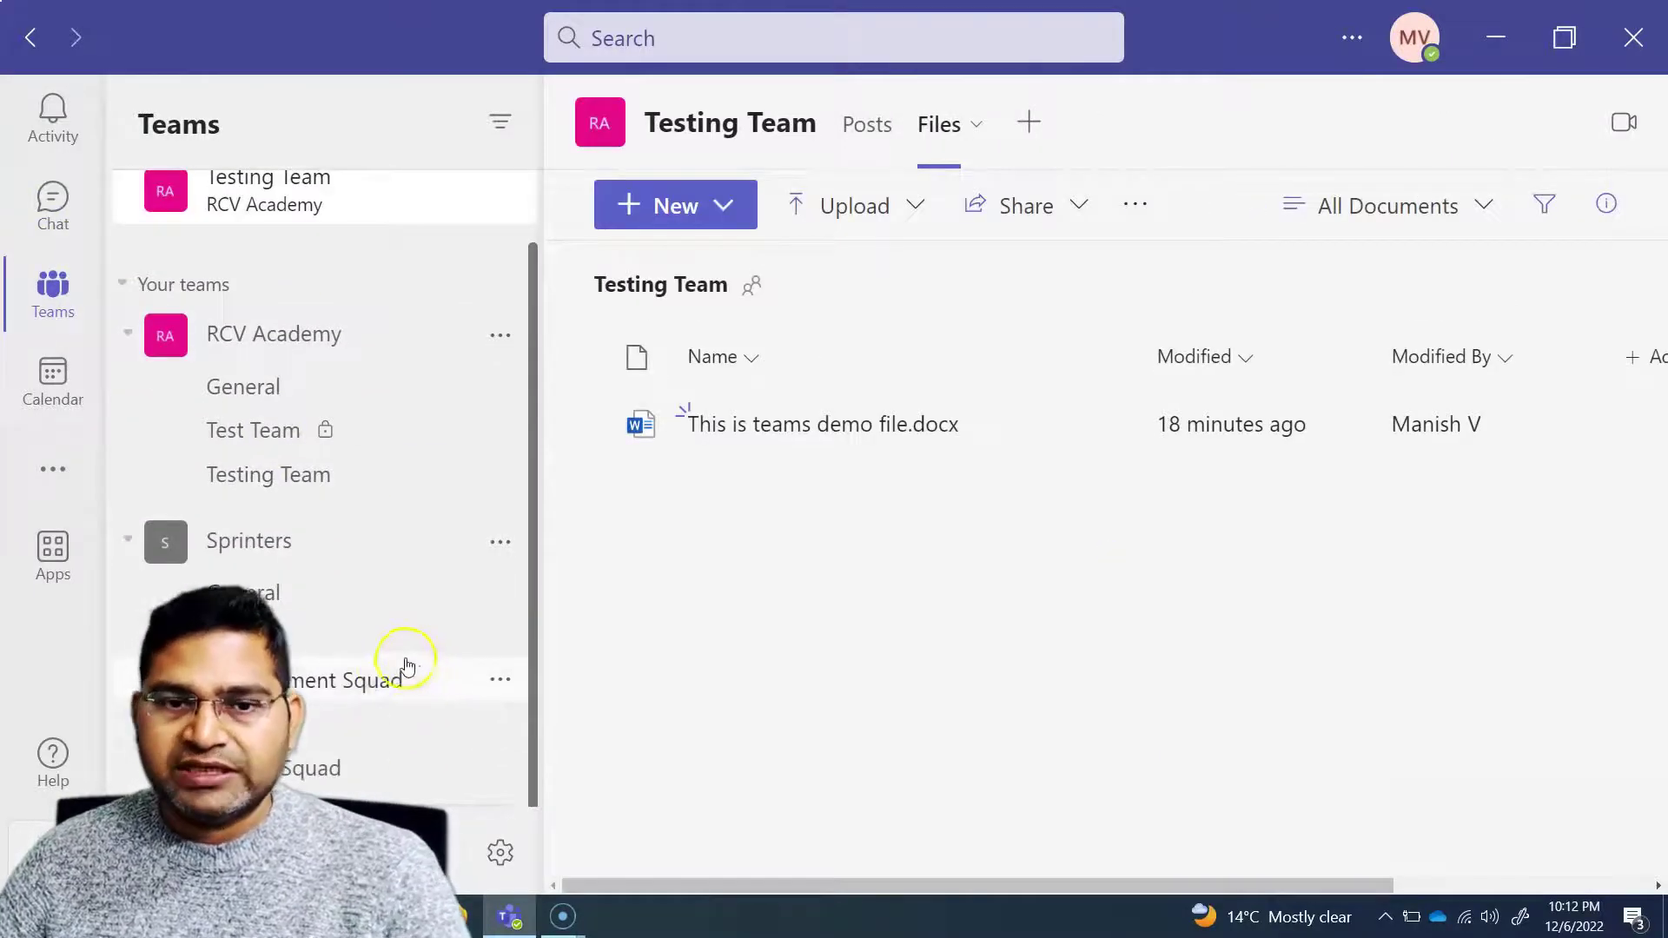
left_click(339, 775)
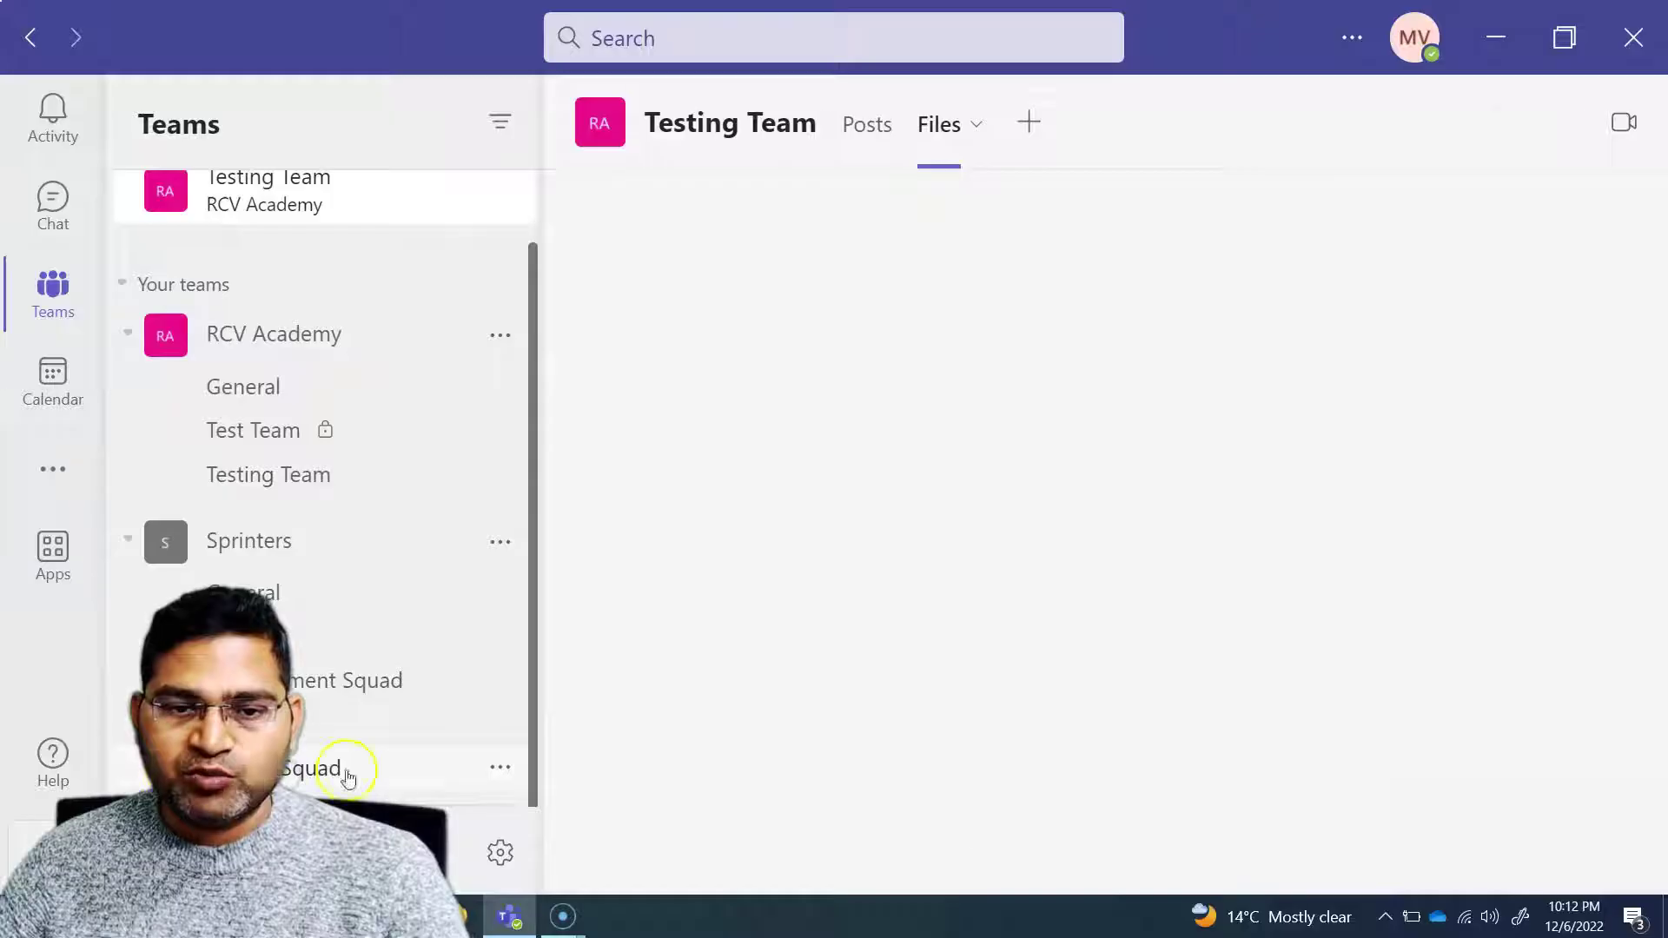
left_click(957, 139)
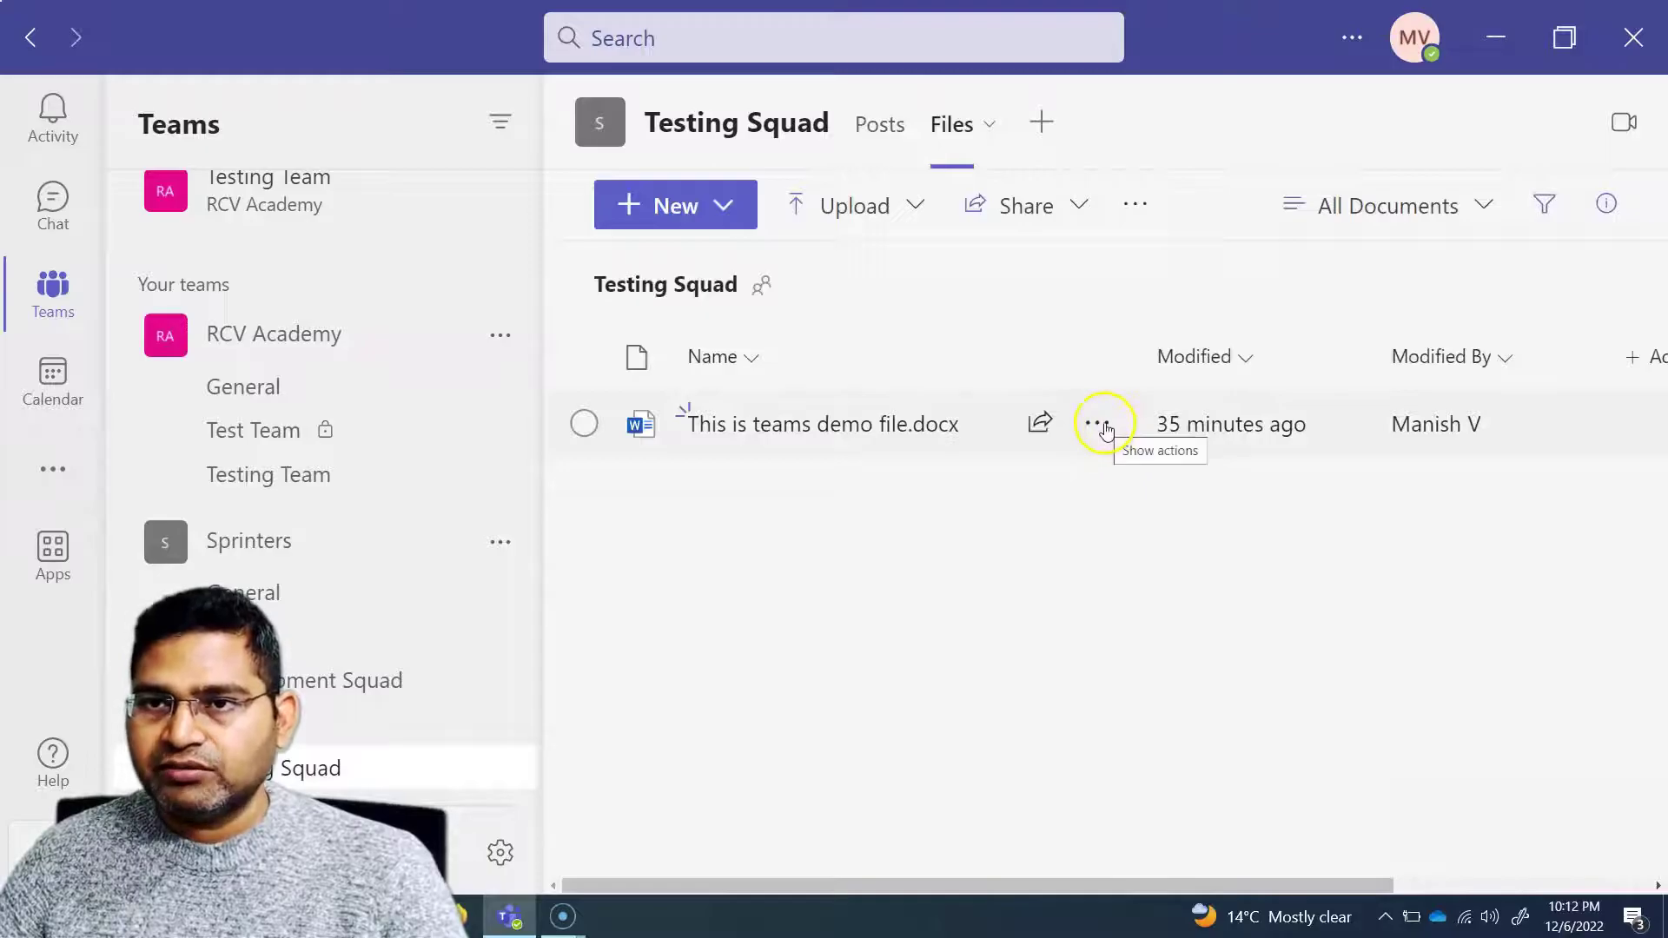
left_click(1080, 205)
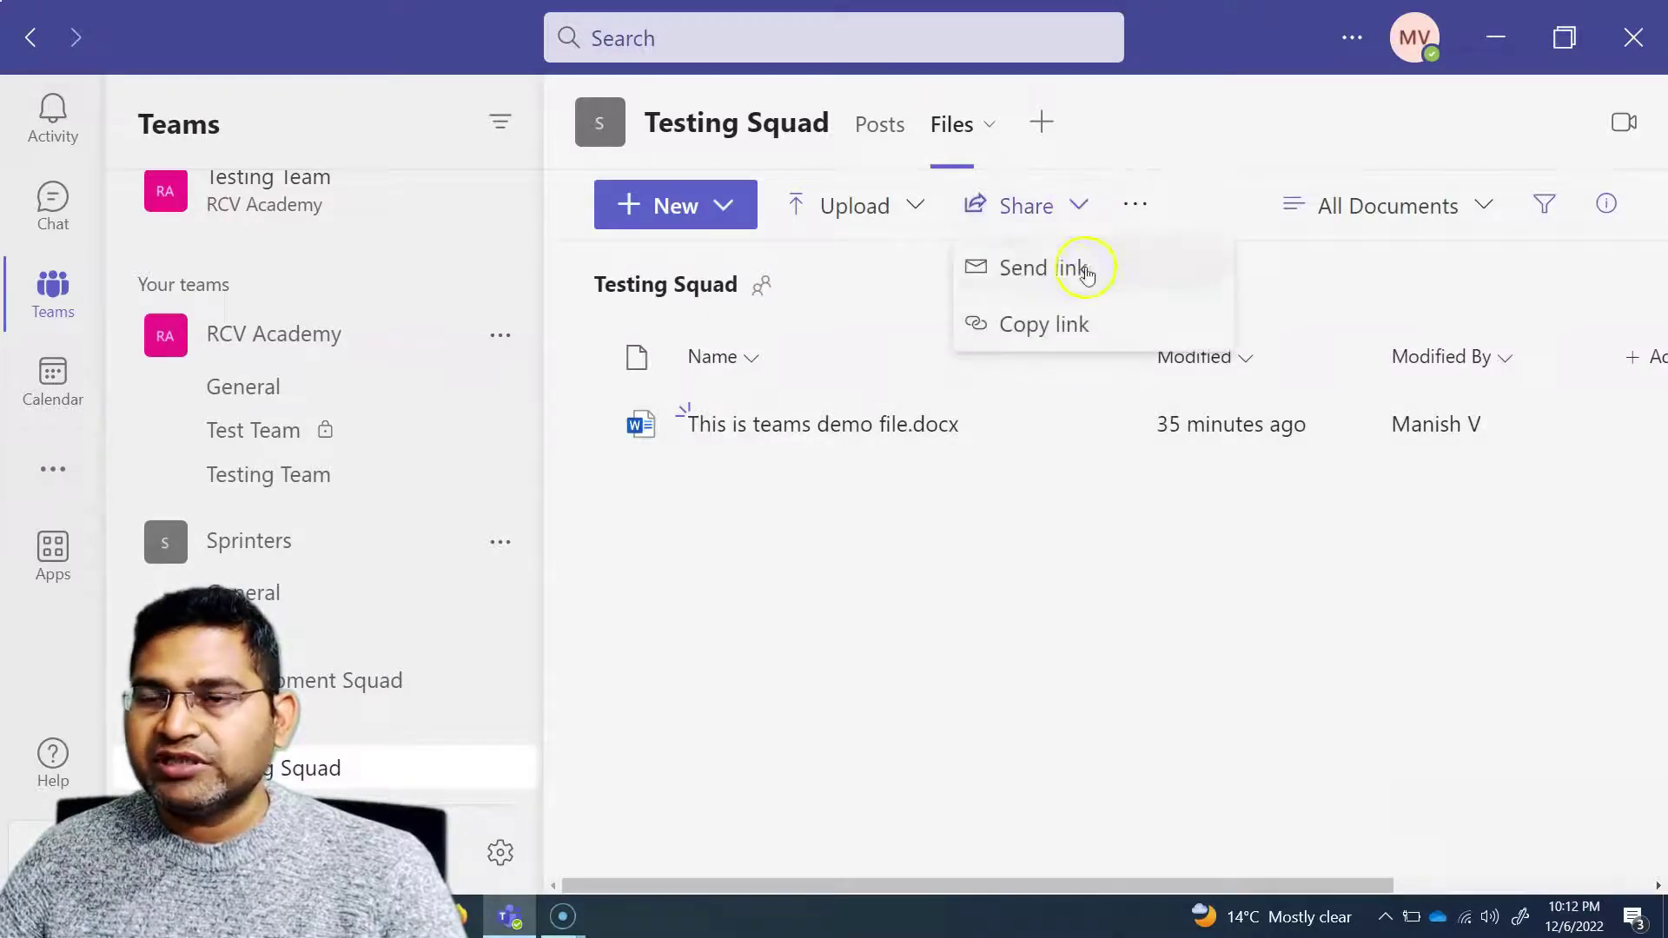
left_click(1067, 330)
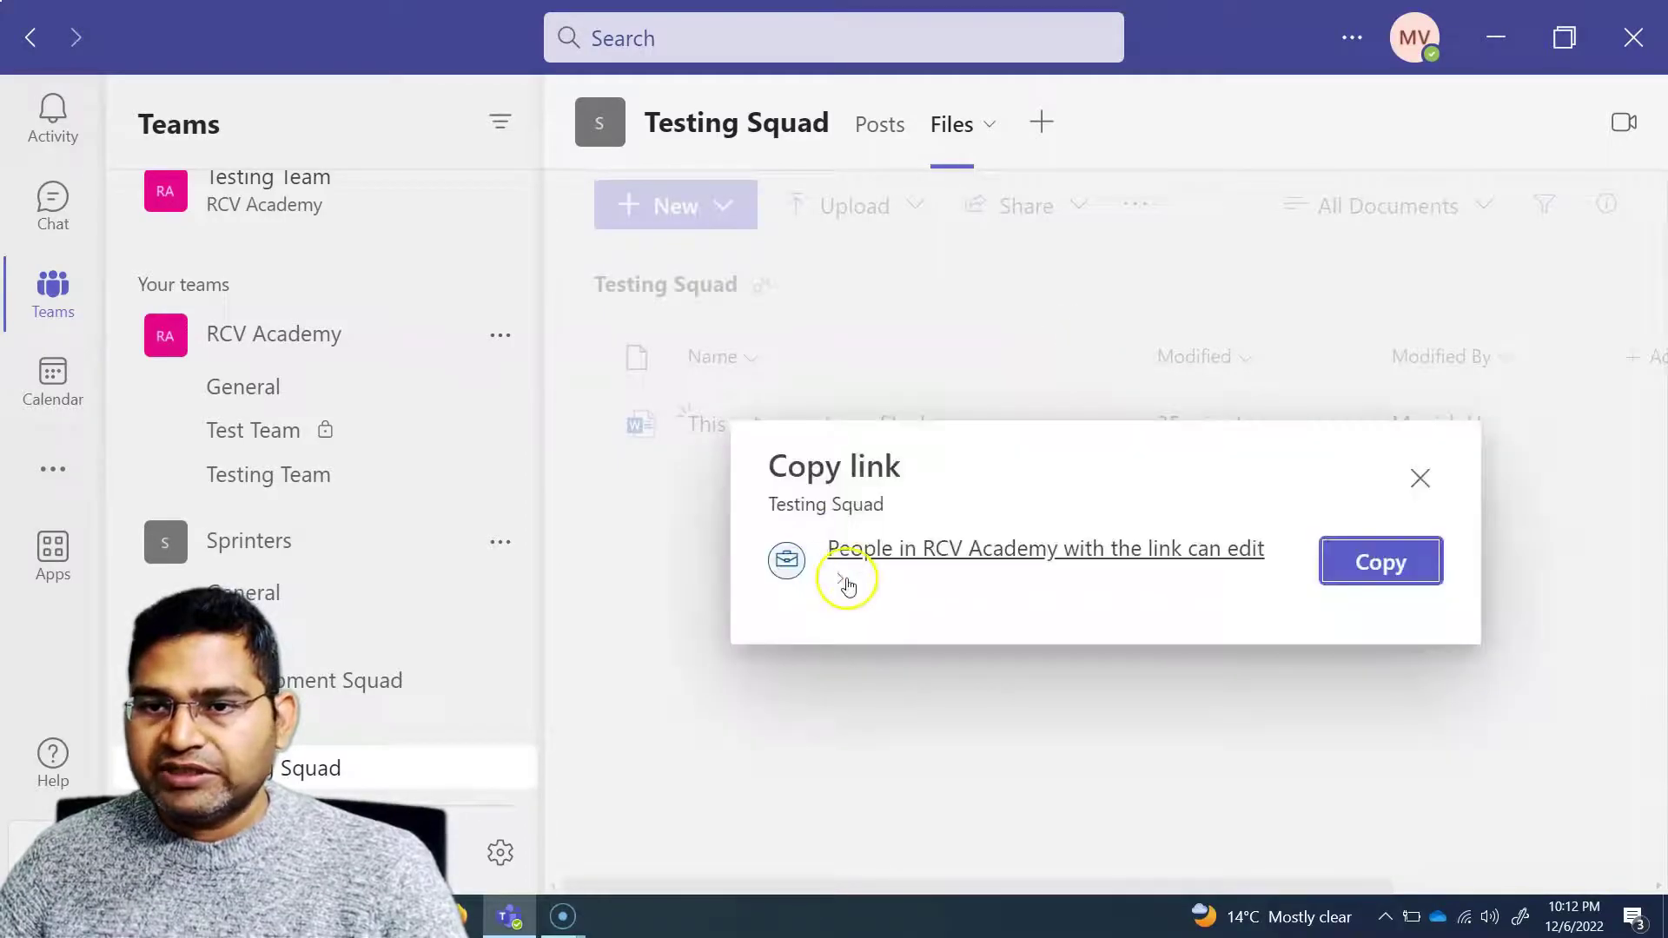
left_click(847, 580)
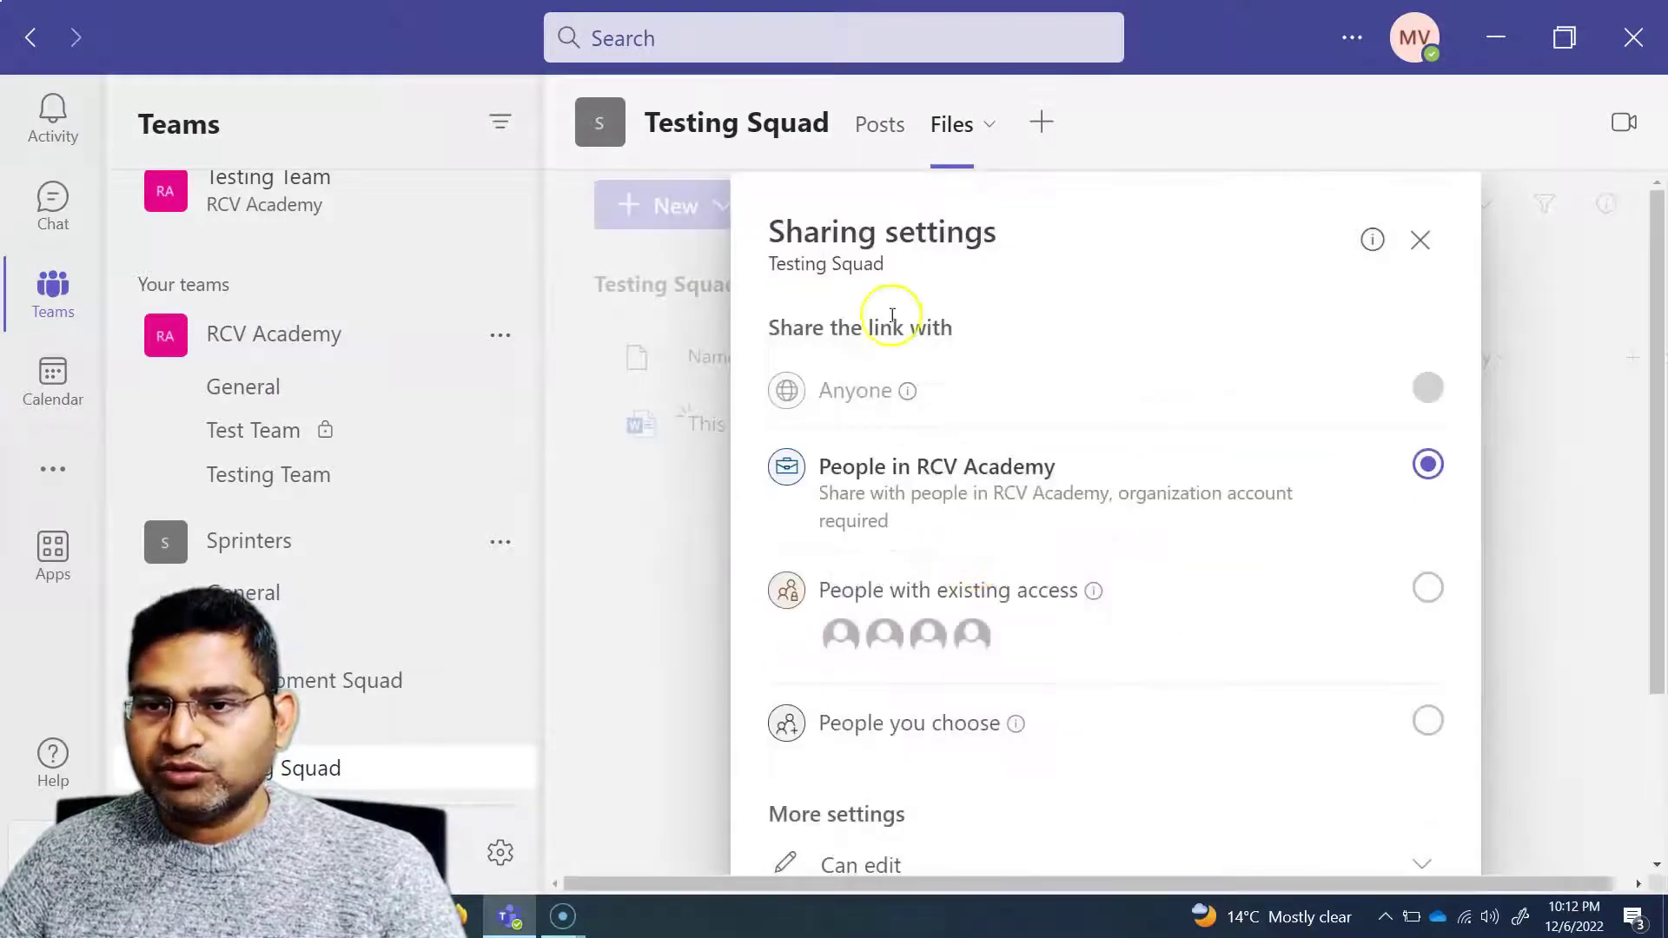
scroll(988, 665, "down", 3)
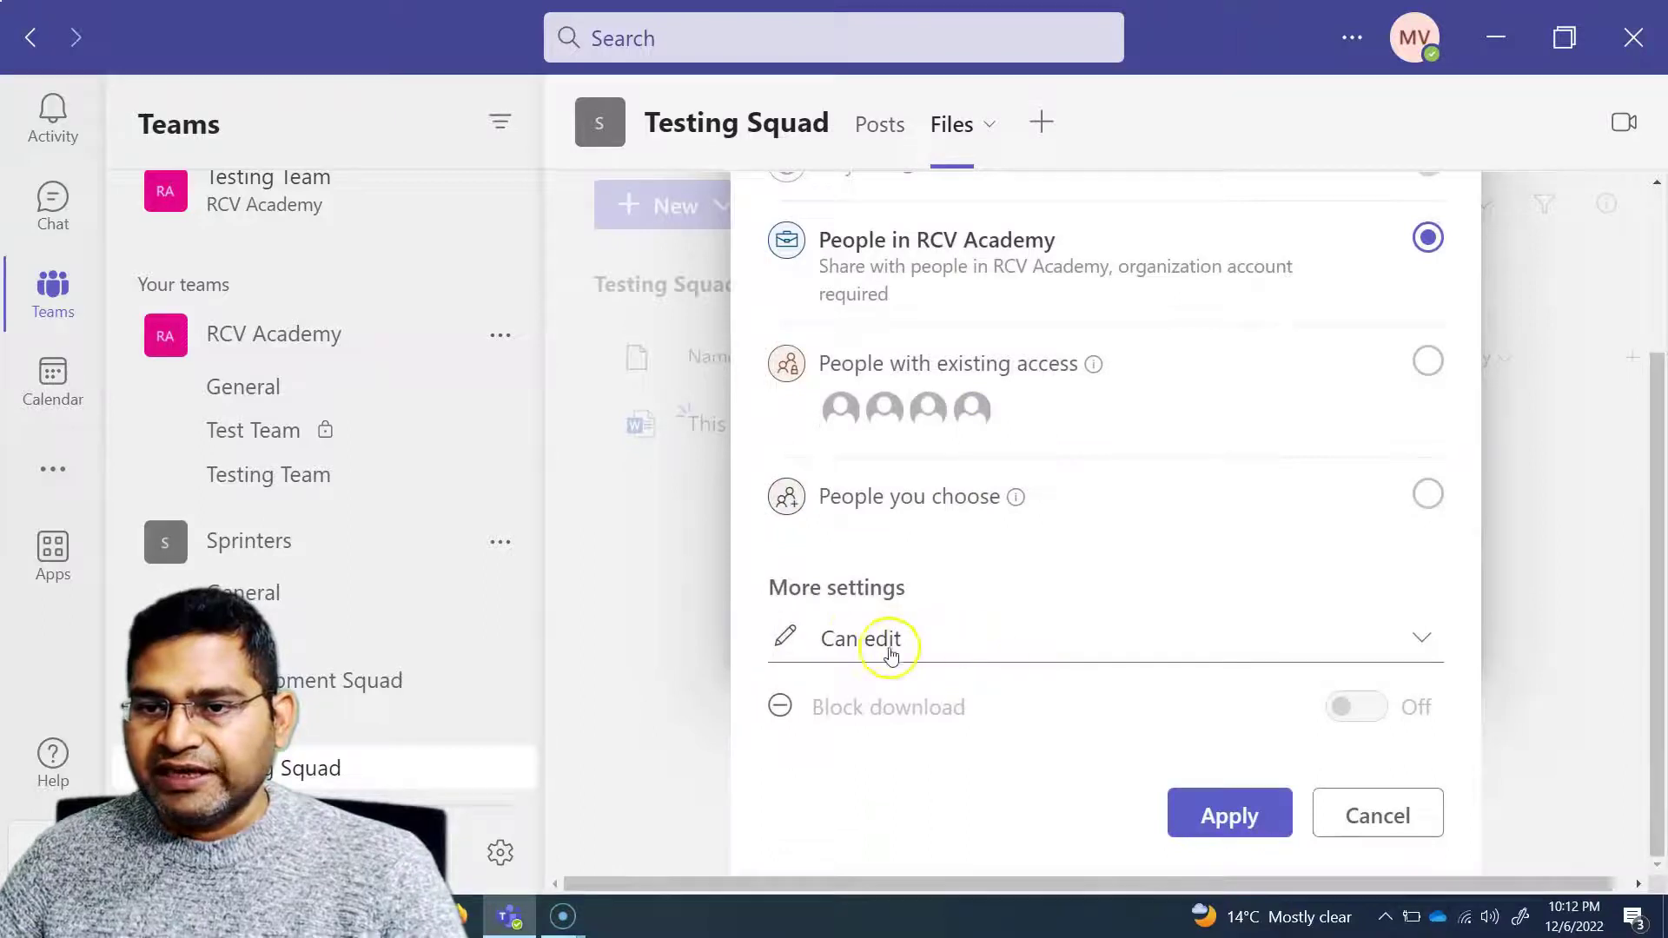
left_click(898, 648)
left_click(898, 647)
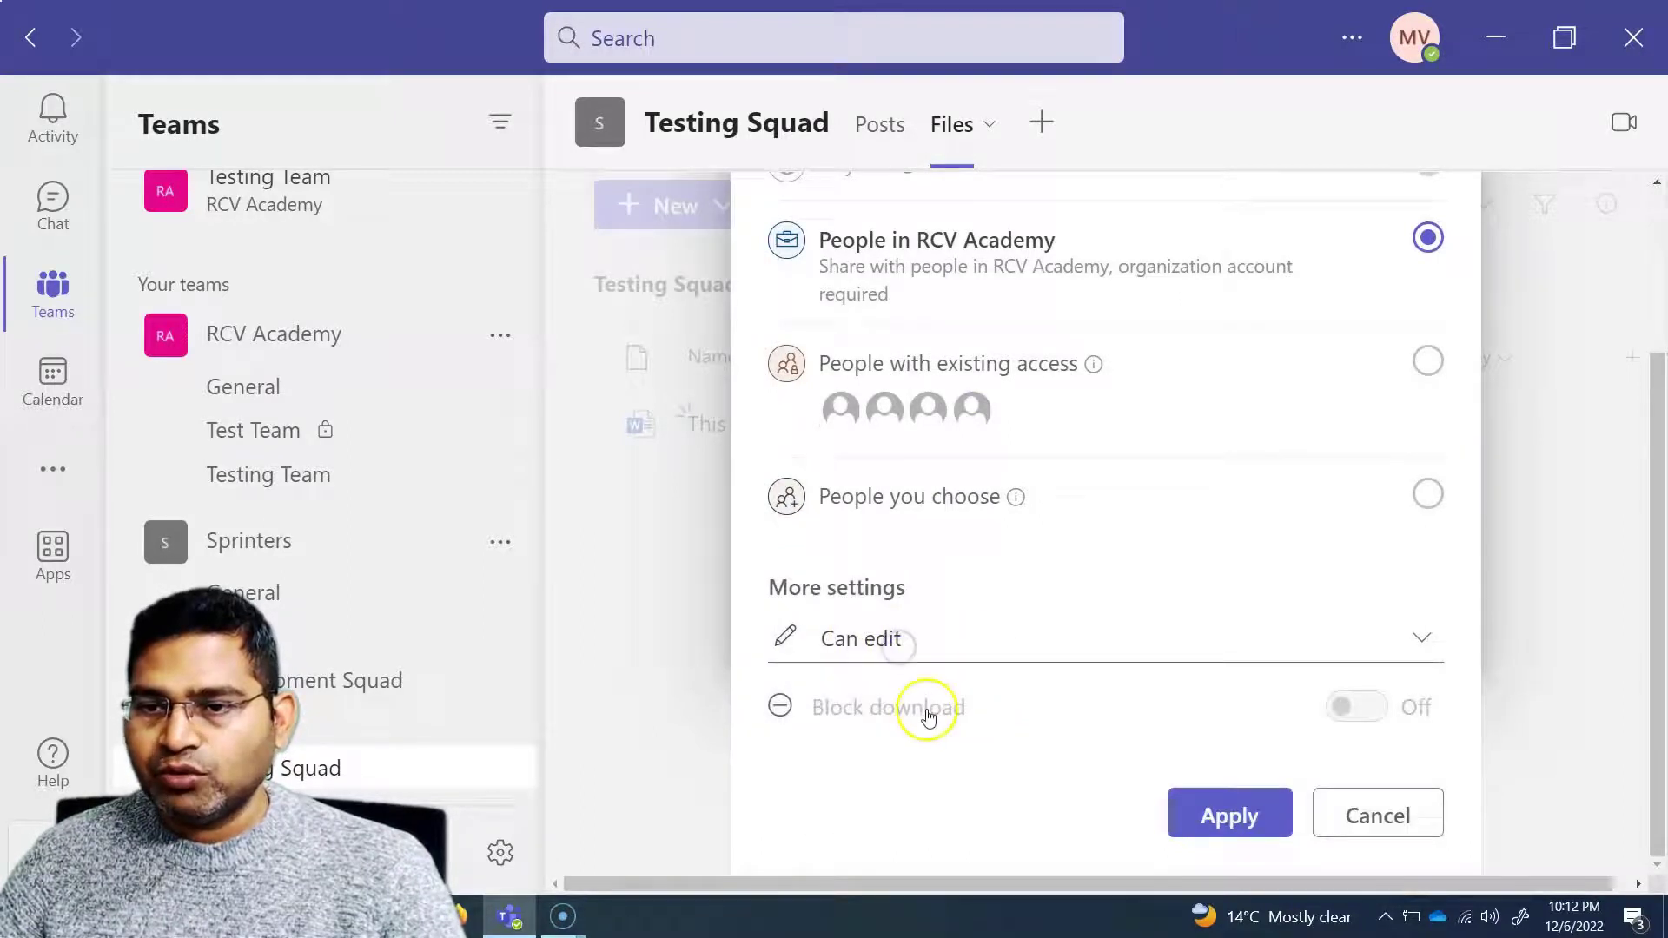
scroll(938, 551, "up", 3)
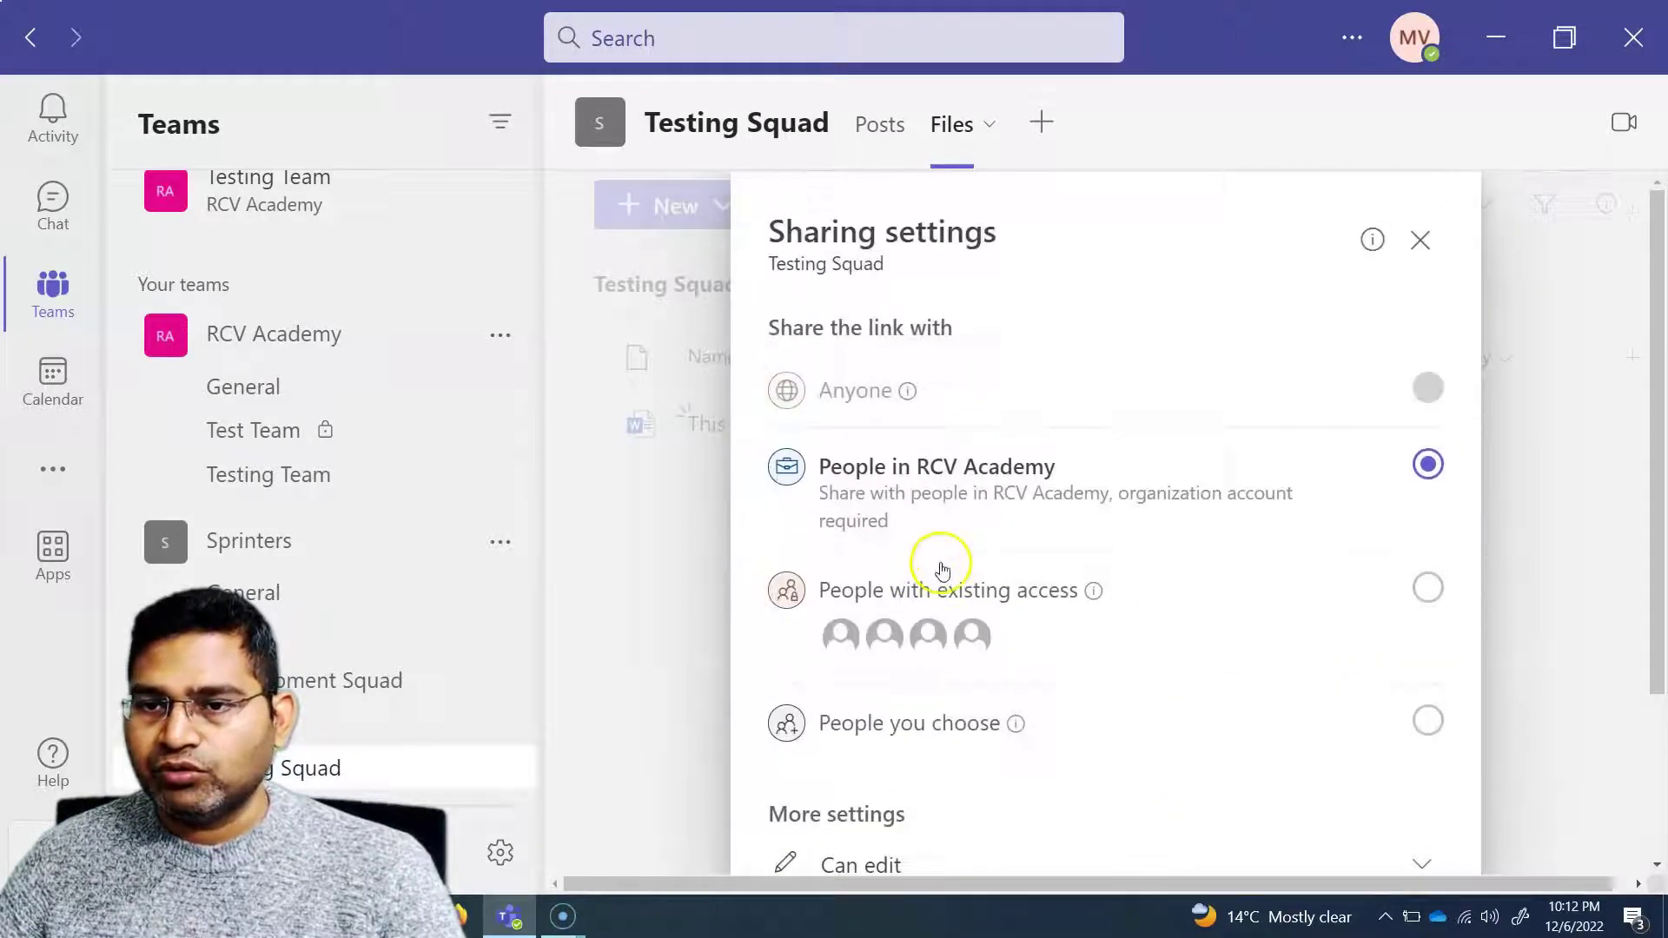
scroll(1031, 622, "down", 3)
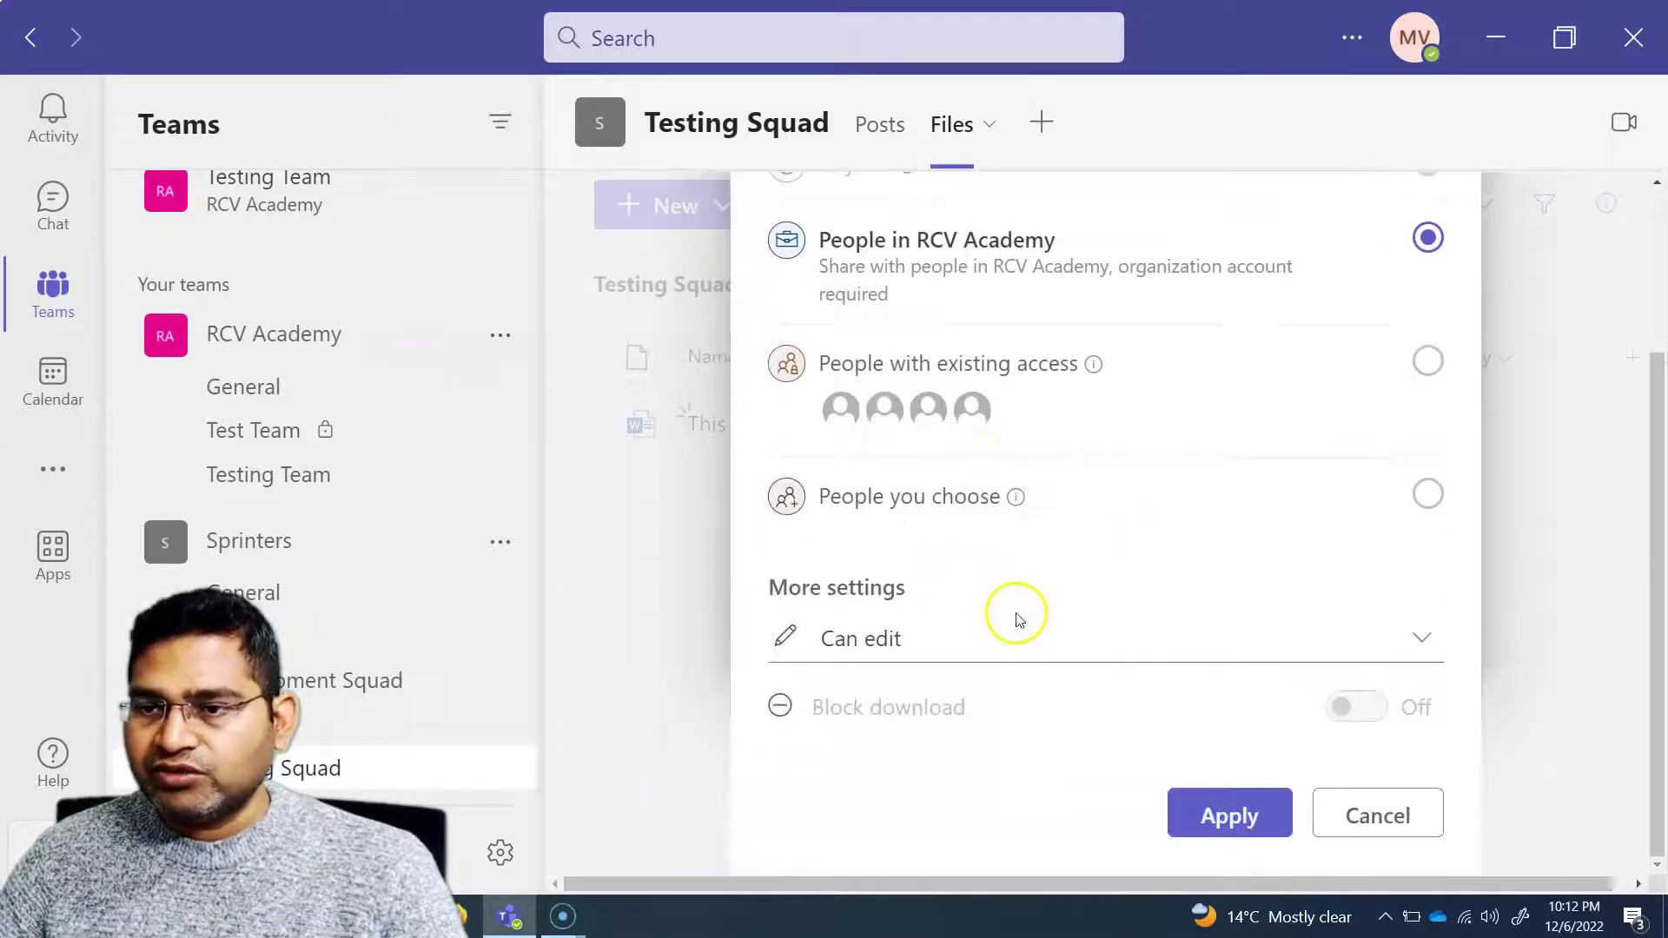
left_click(1327, 829)
left_click(1419, 484)
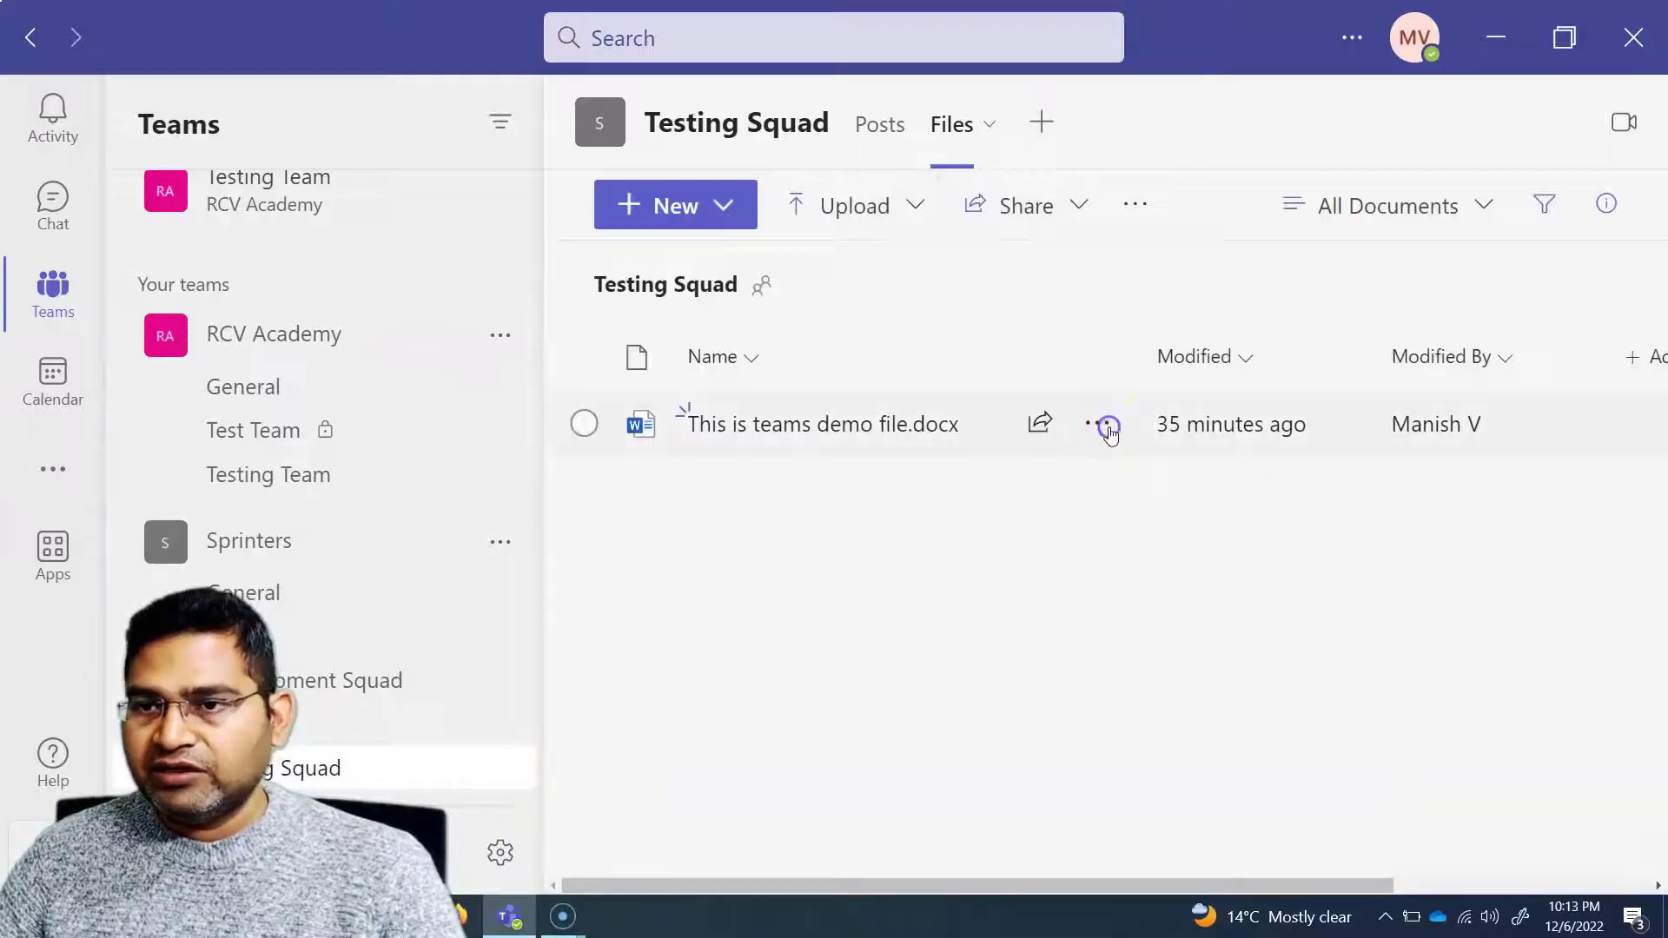
Open the Manage access panel for This is teams demo file.docx.
left_click(1107, 426)
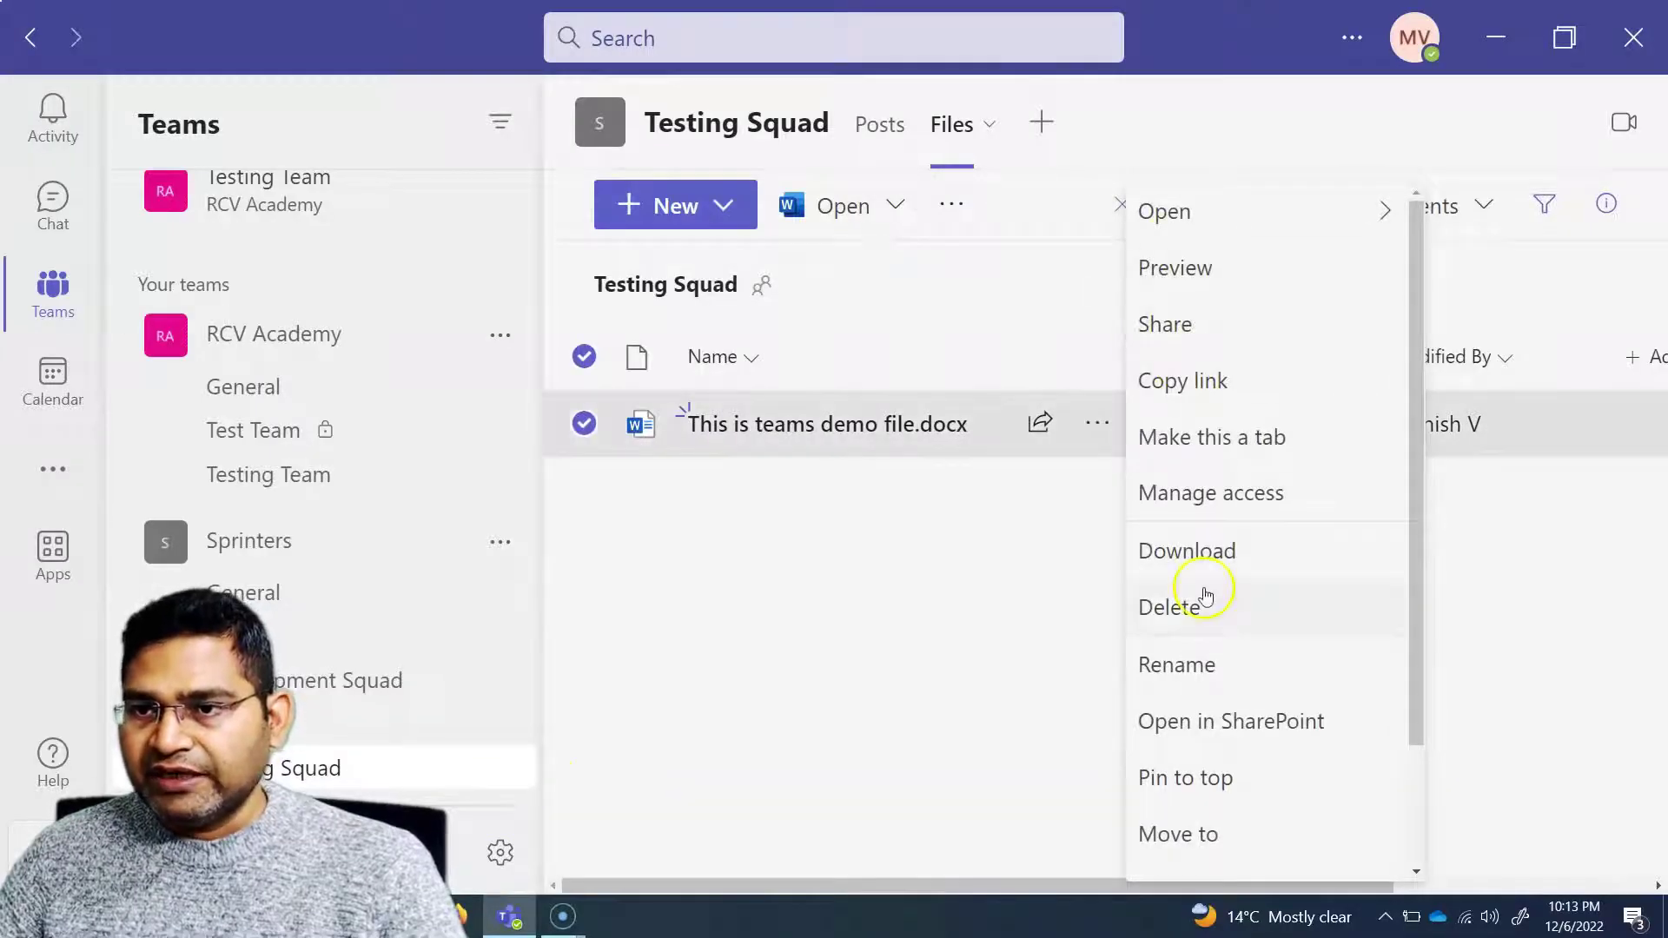
scroll(1198, 608, "down", 2)
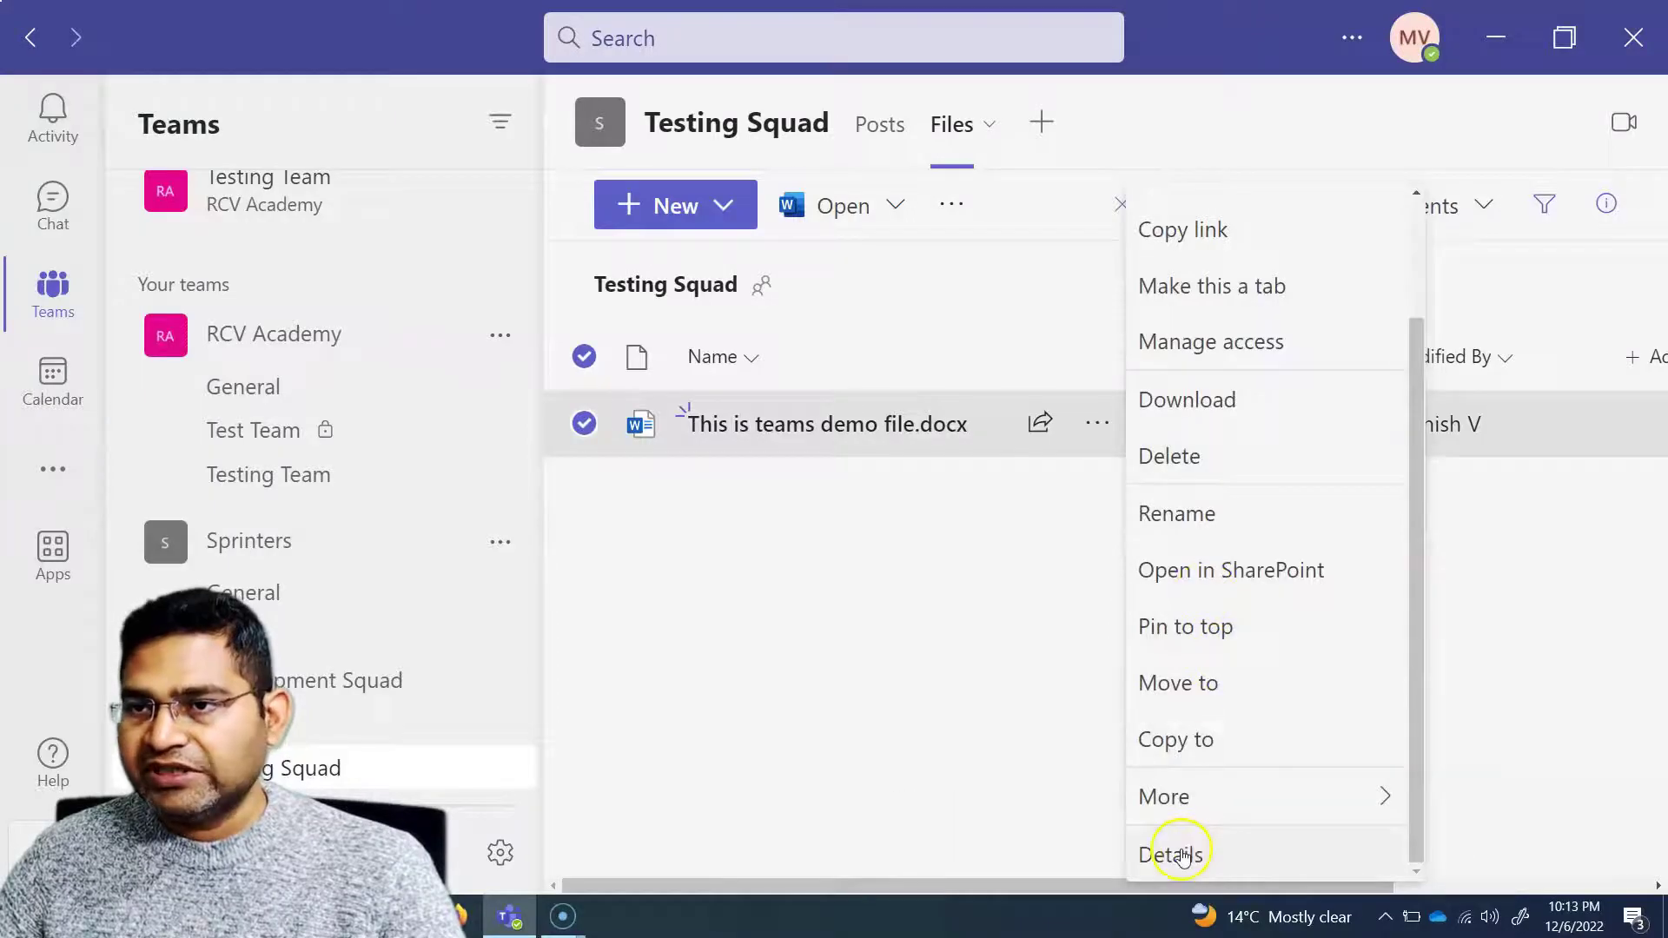
scroll(1228, 375, "up", 2)
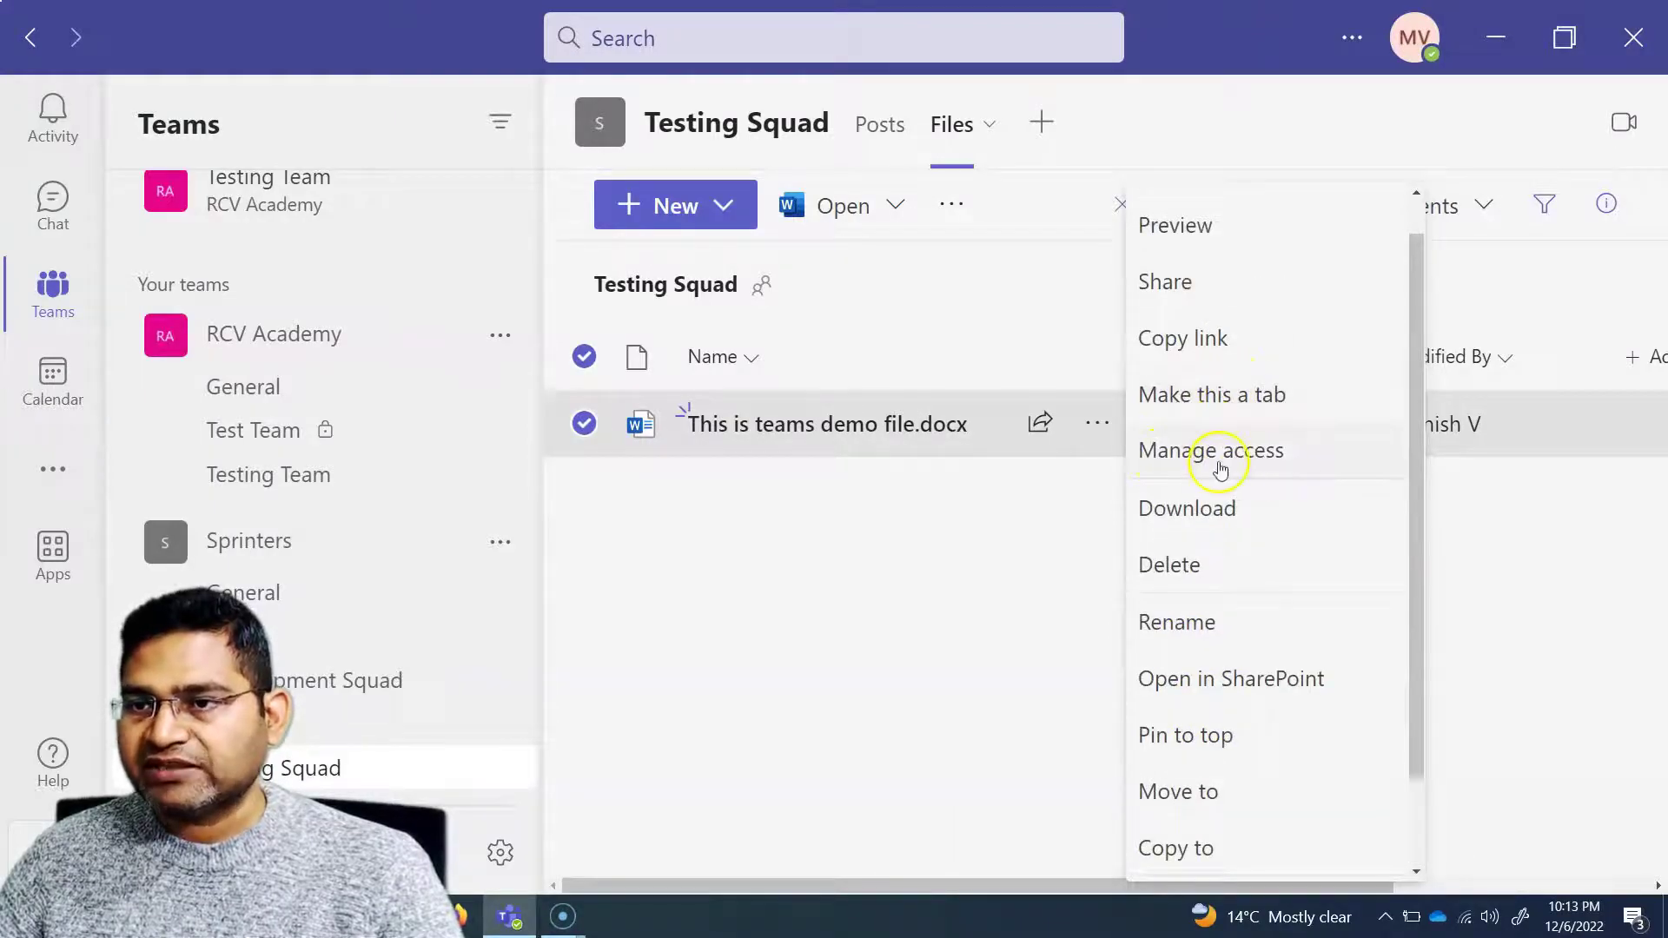
left_click(1225, 457)
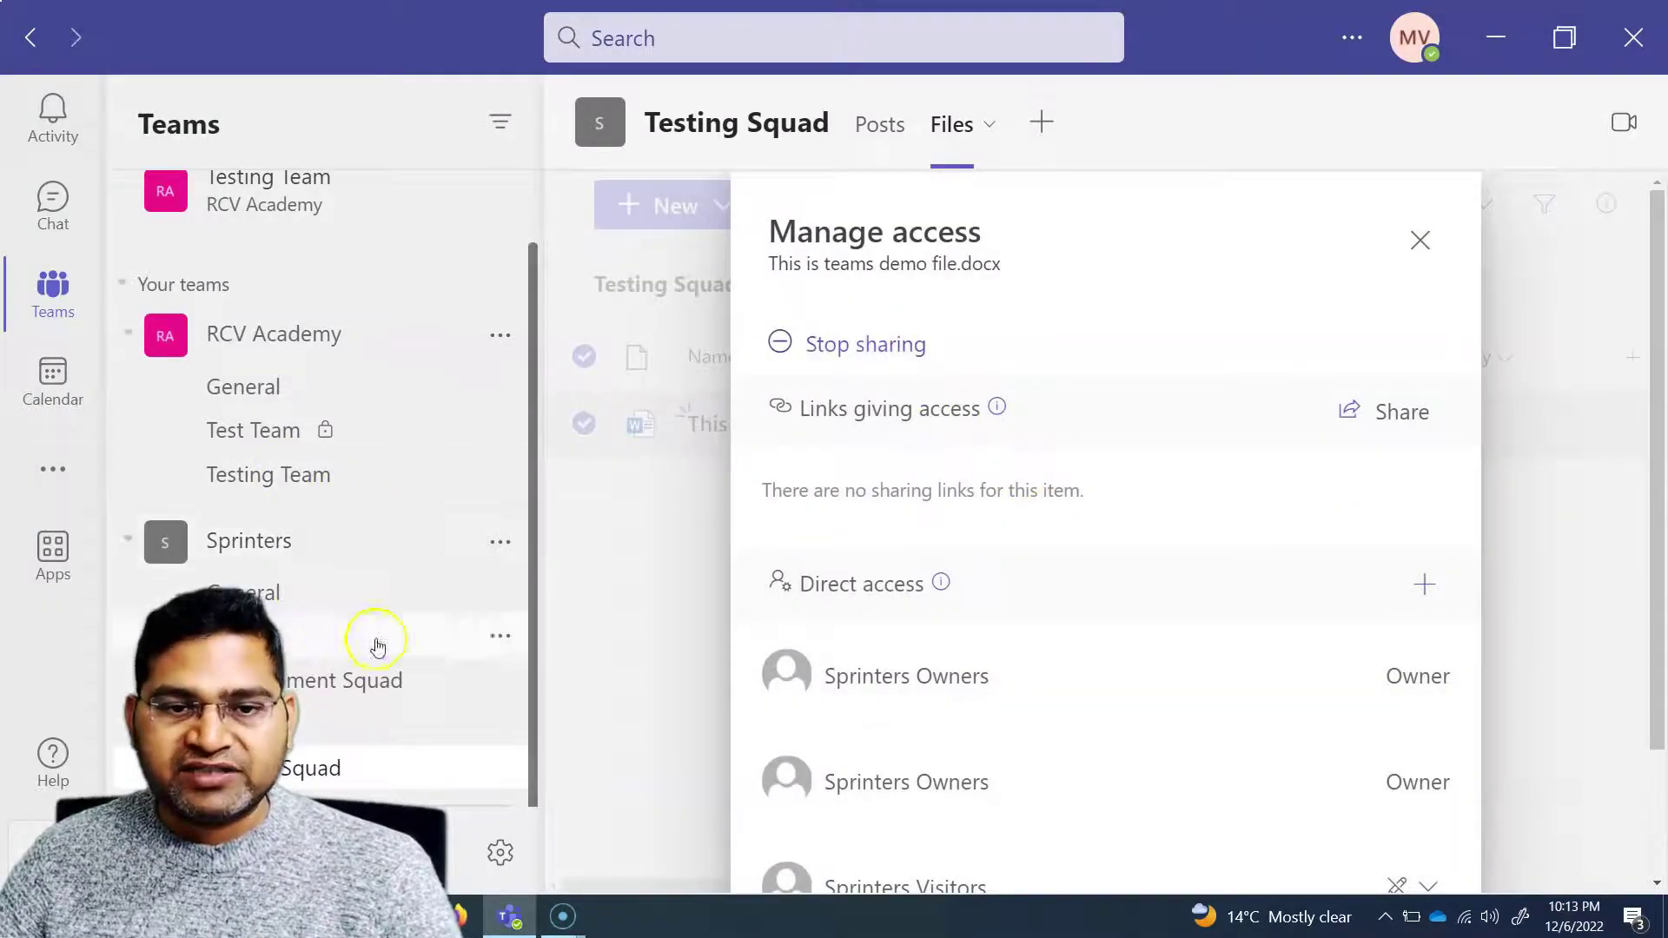
Stop sharing the file to remove all its links, then review the remaining access list.
left_click(855, 348)
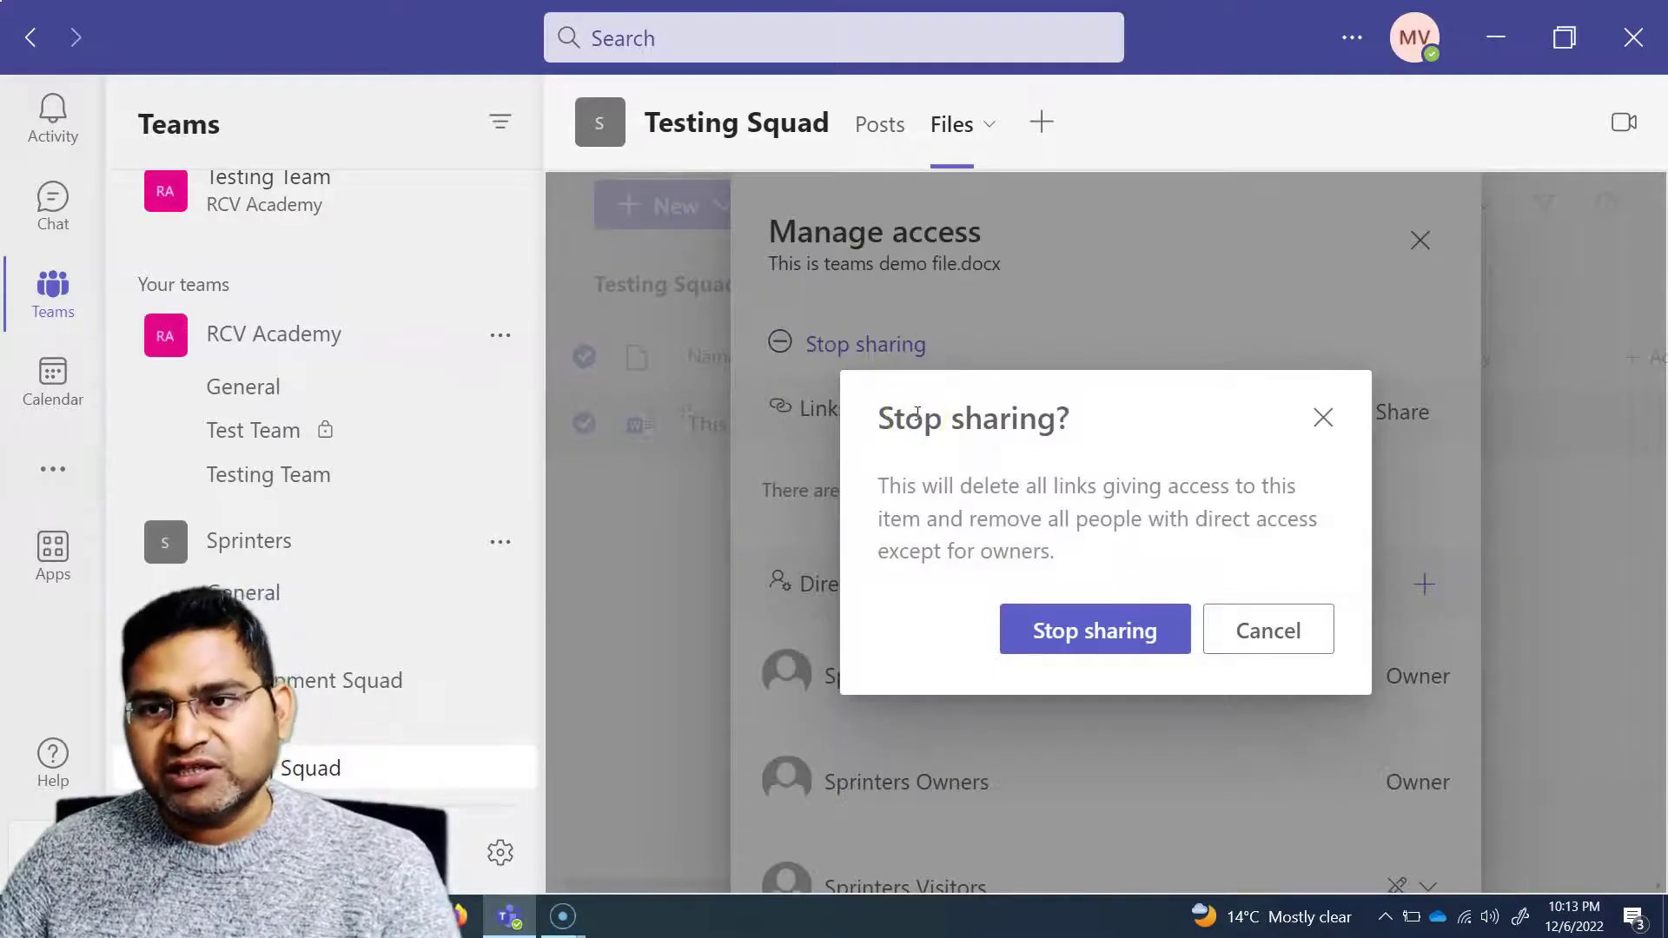
left_click(1058, 641)
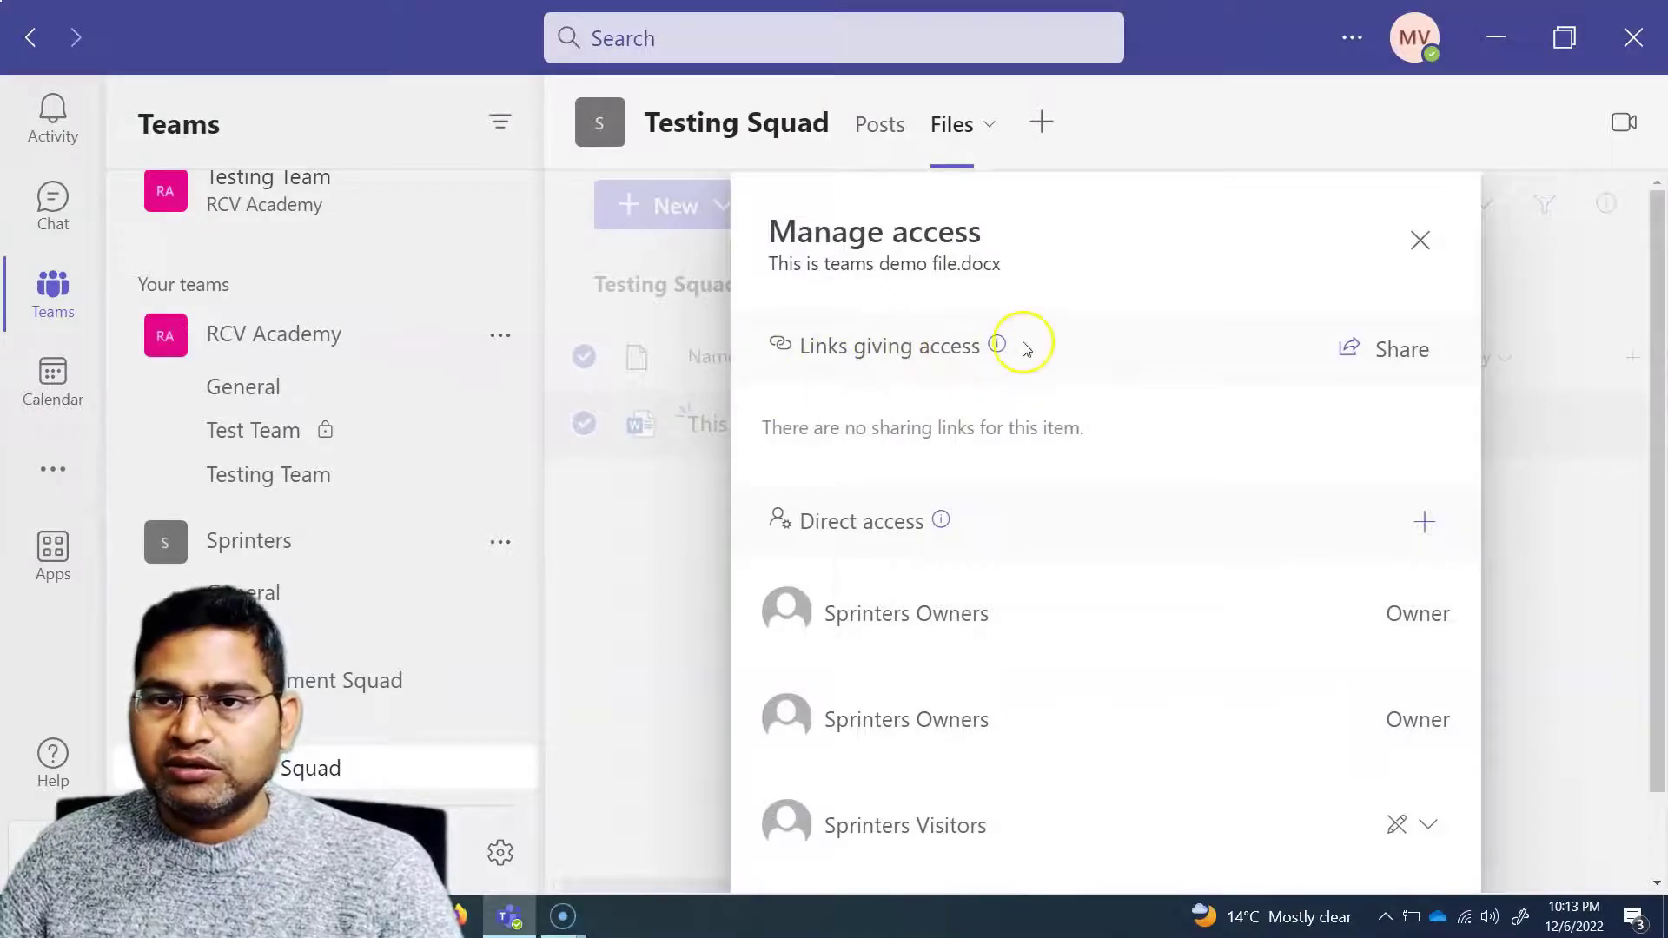
scroll(949, 539, "down", 1)
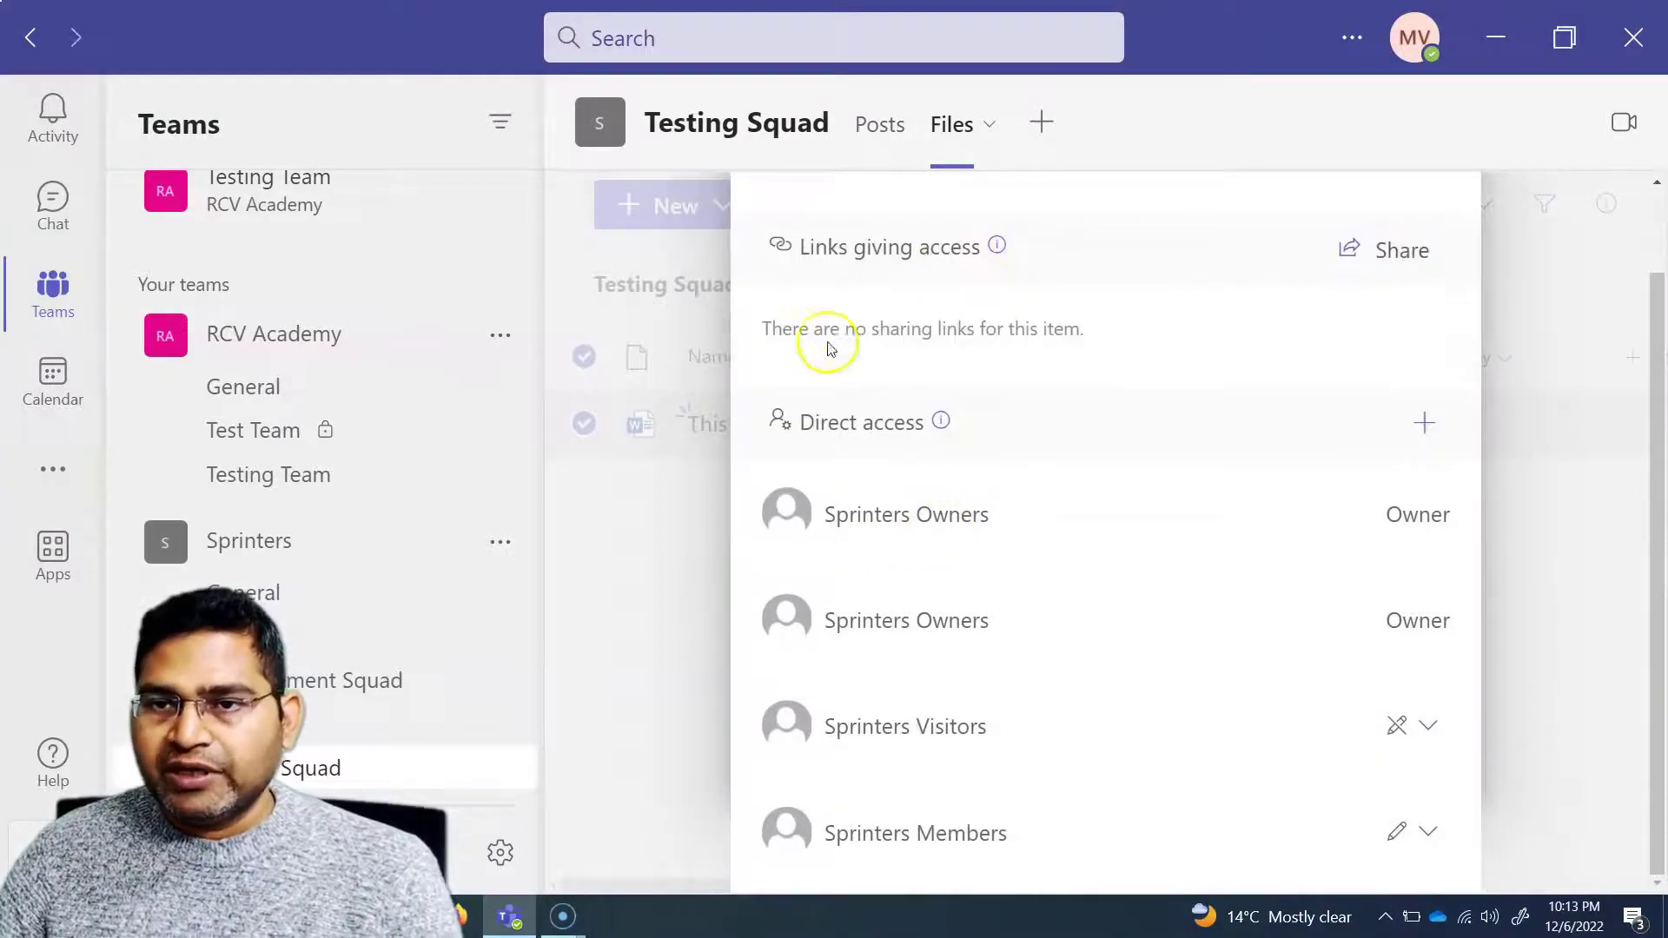
left_click_drag(773, 331, 1109, 327)
left_click(1110, 327)
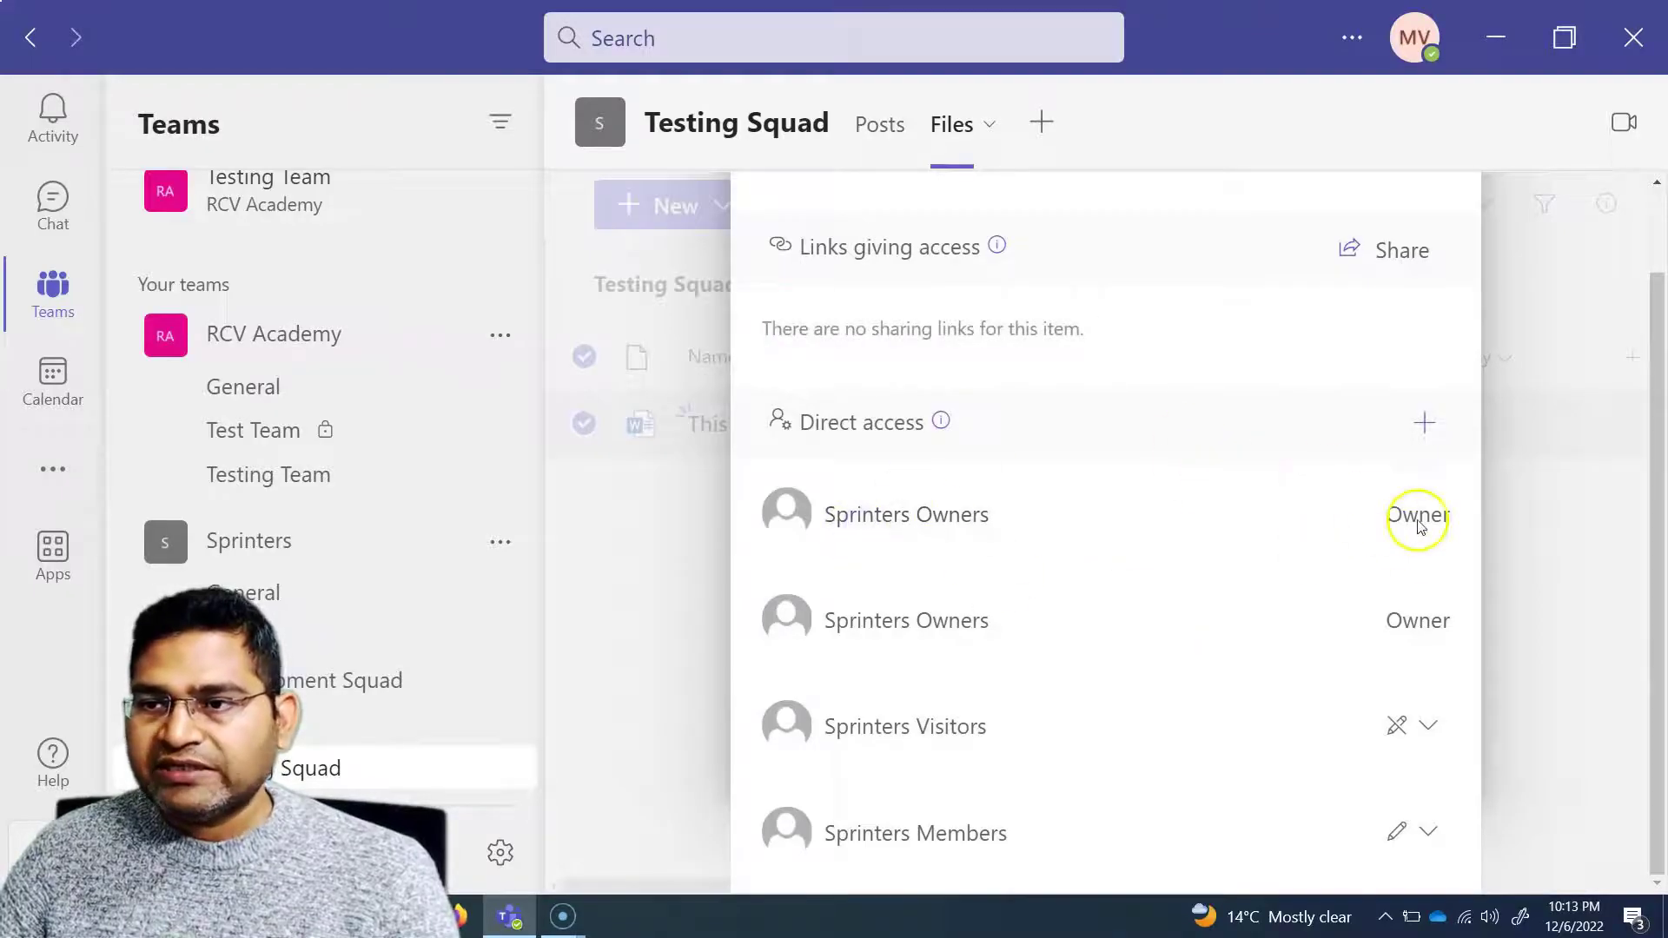
left_click_drag(852, 514, 990, 519)
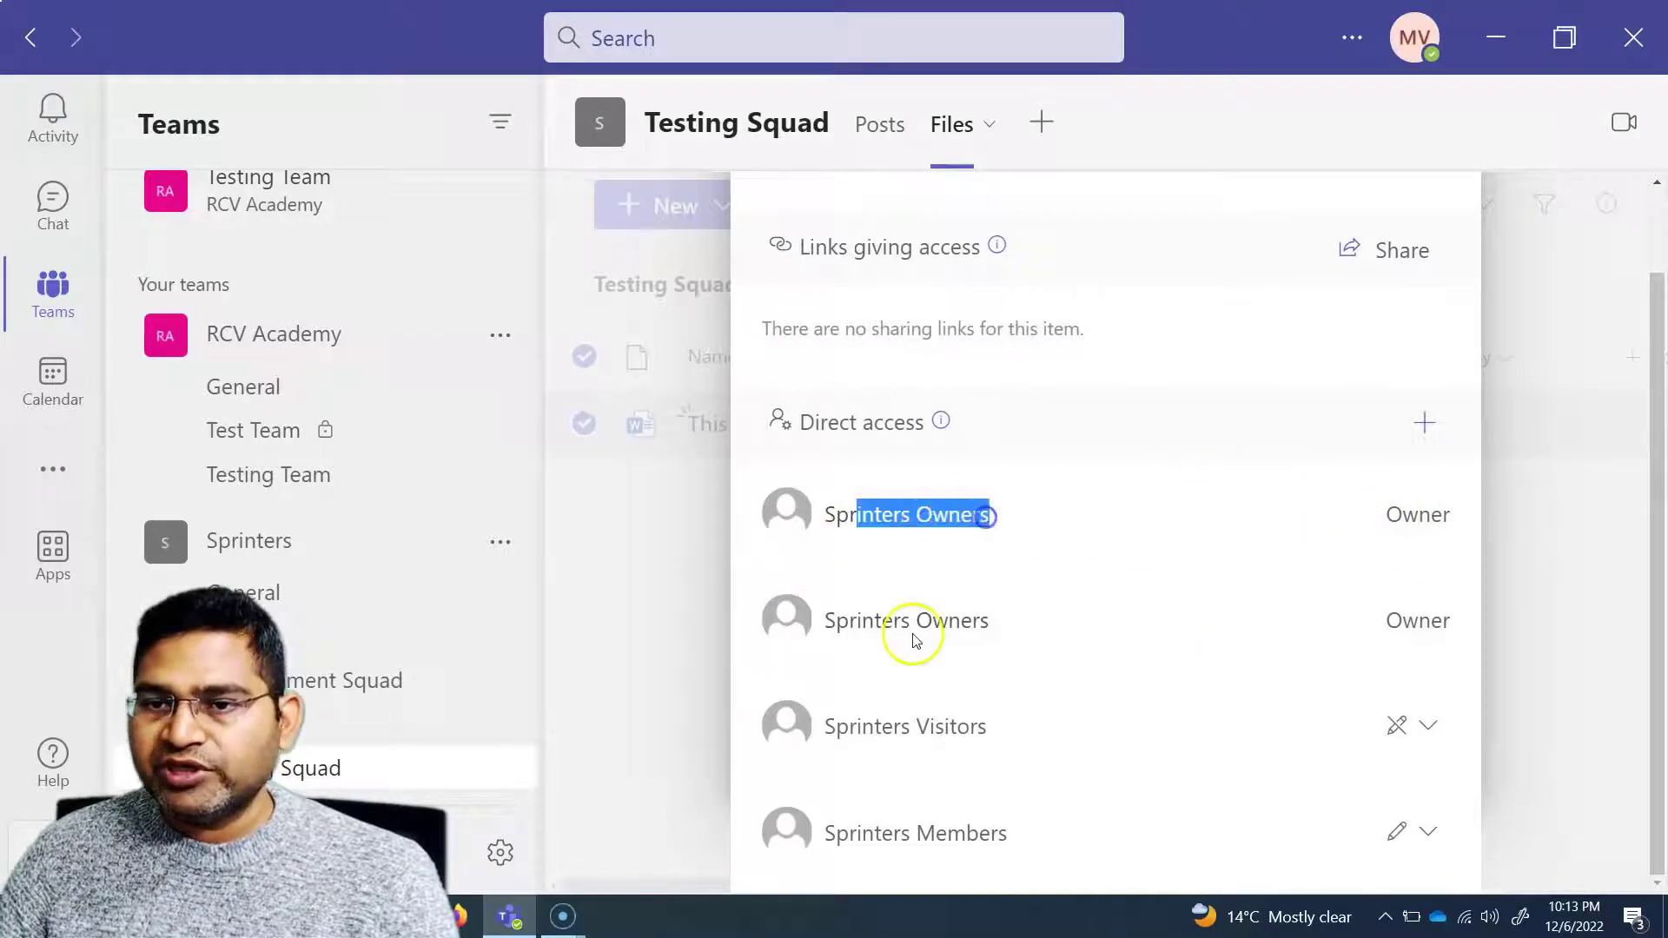
left_click(1426, 626)
scroll(1231, 696, "up", 1)
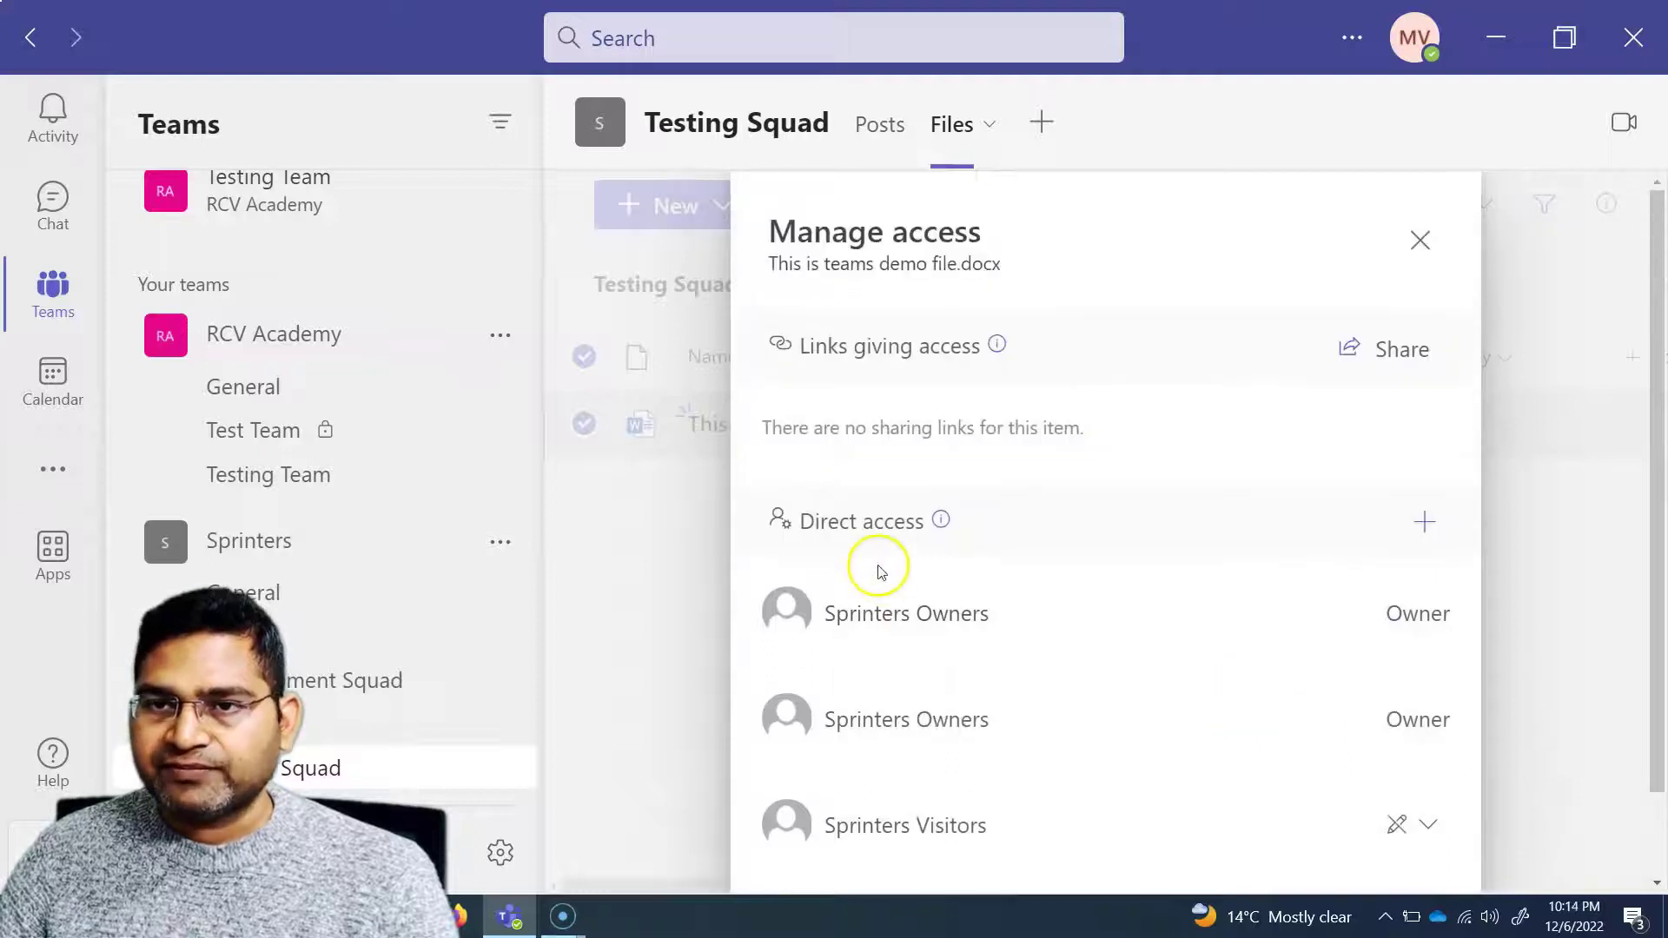
Add a direct-access recipient and search for 'rcv'.
left_click(1424, 522)
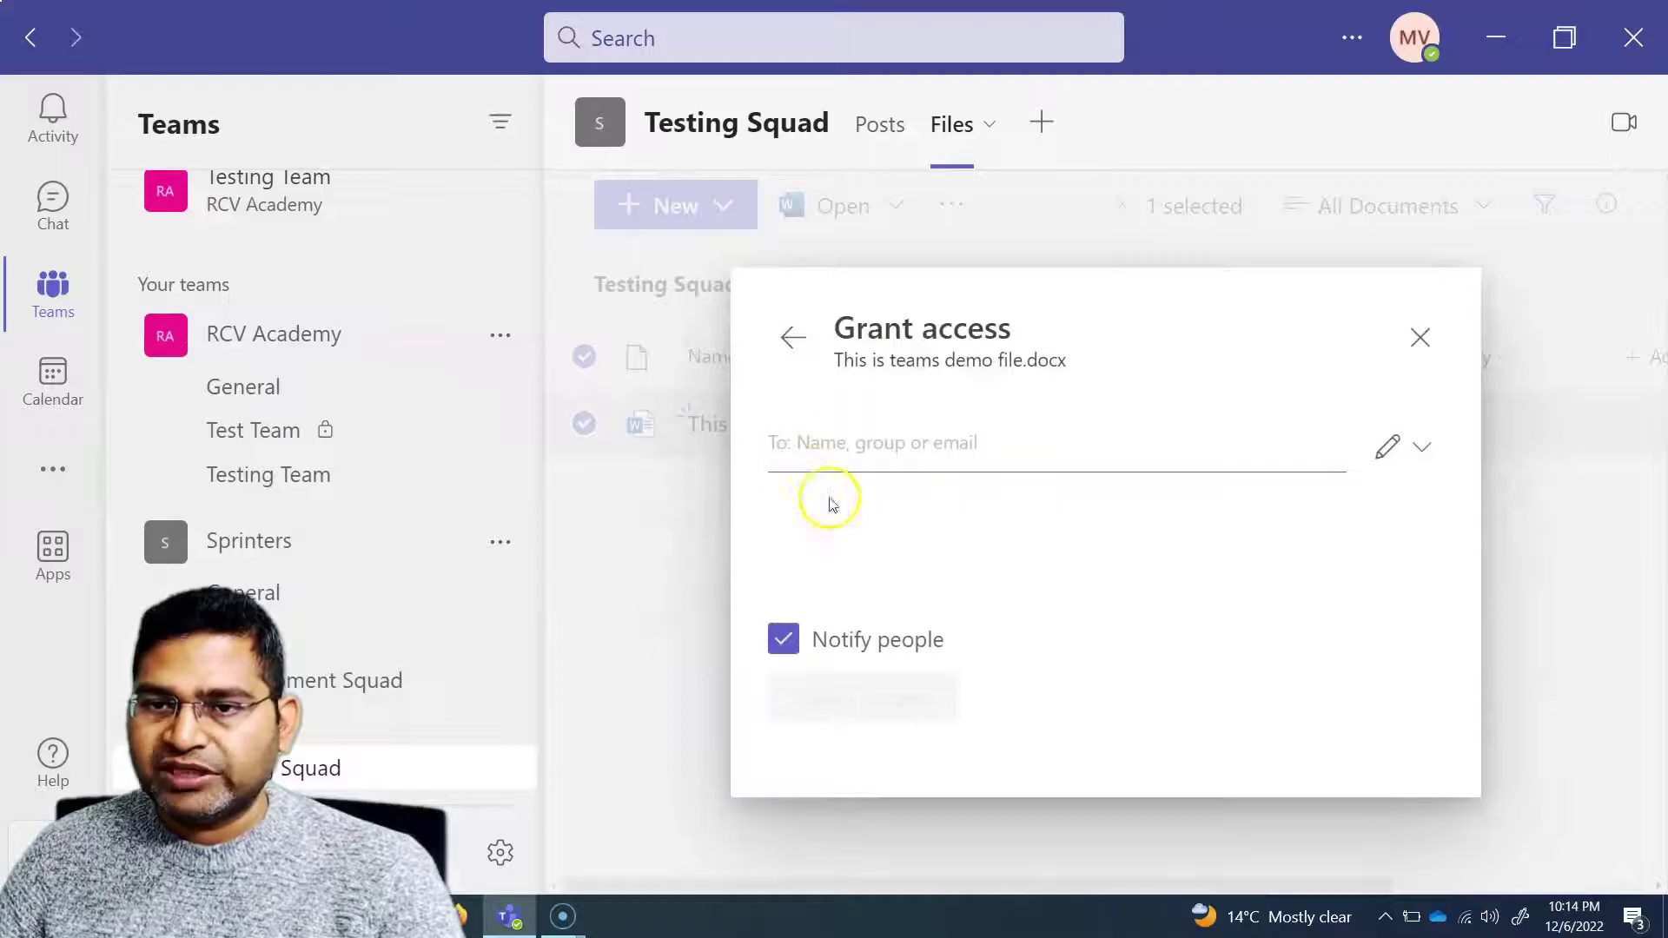
left_click(1408, 464)
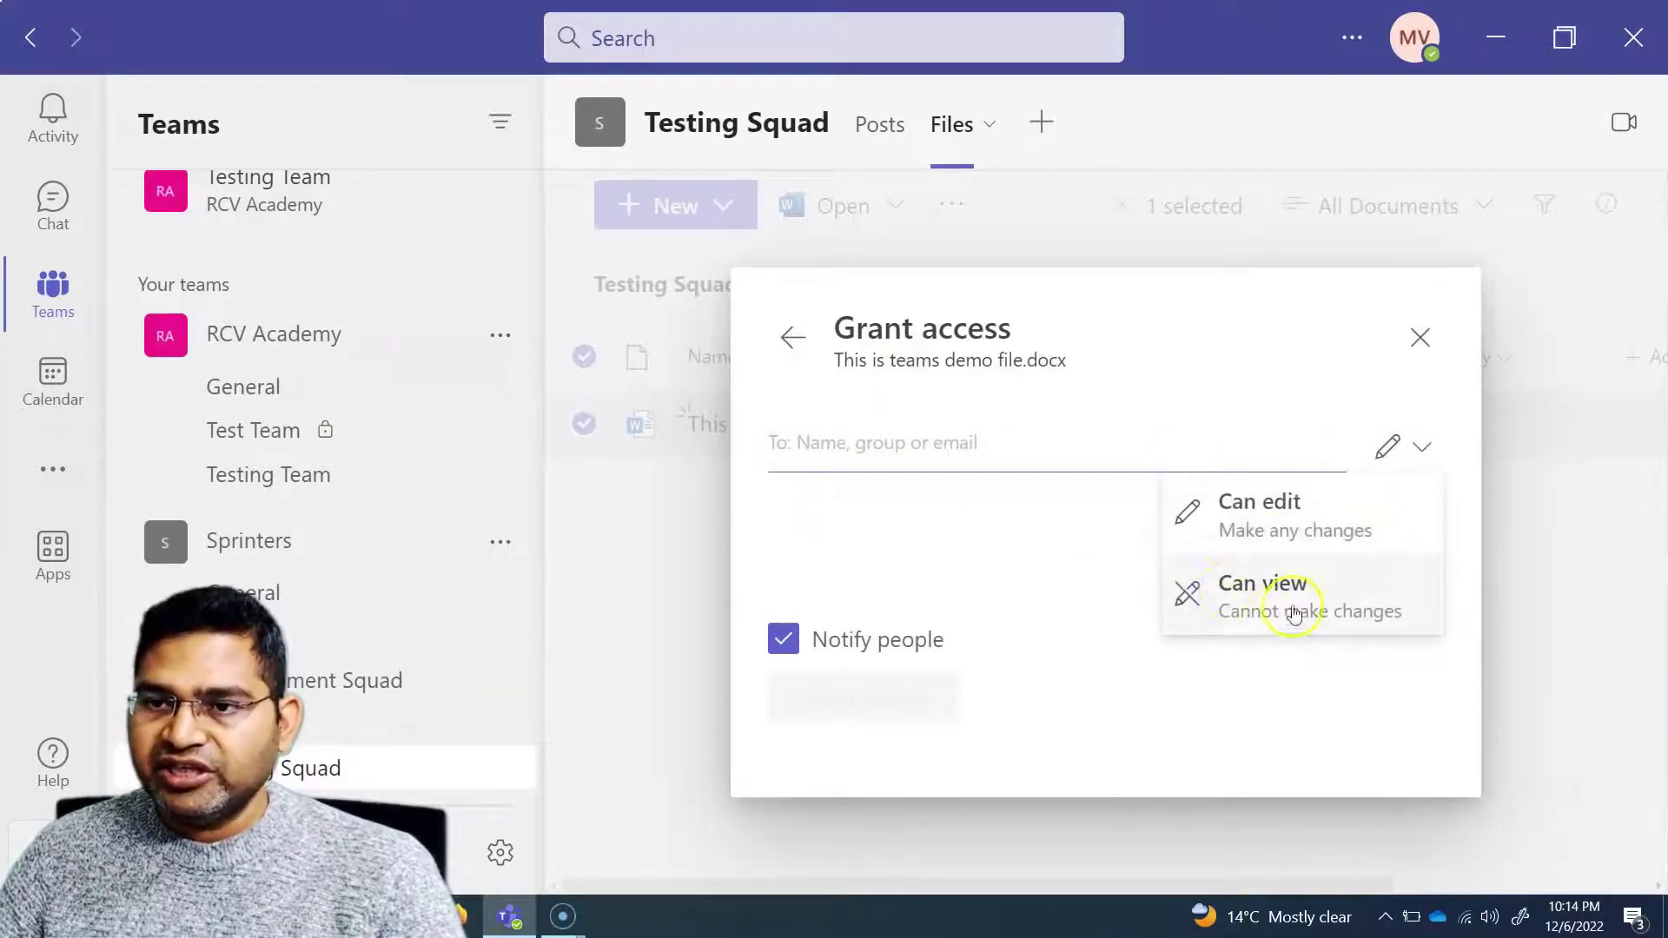
left_click(946, 447)
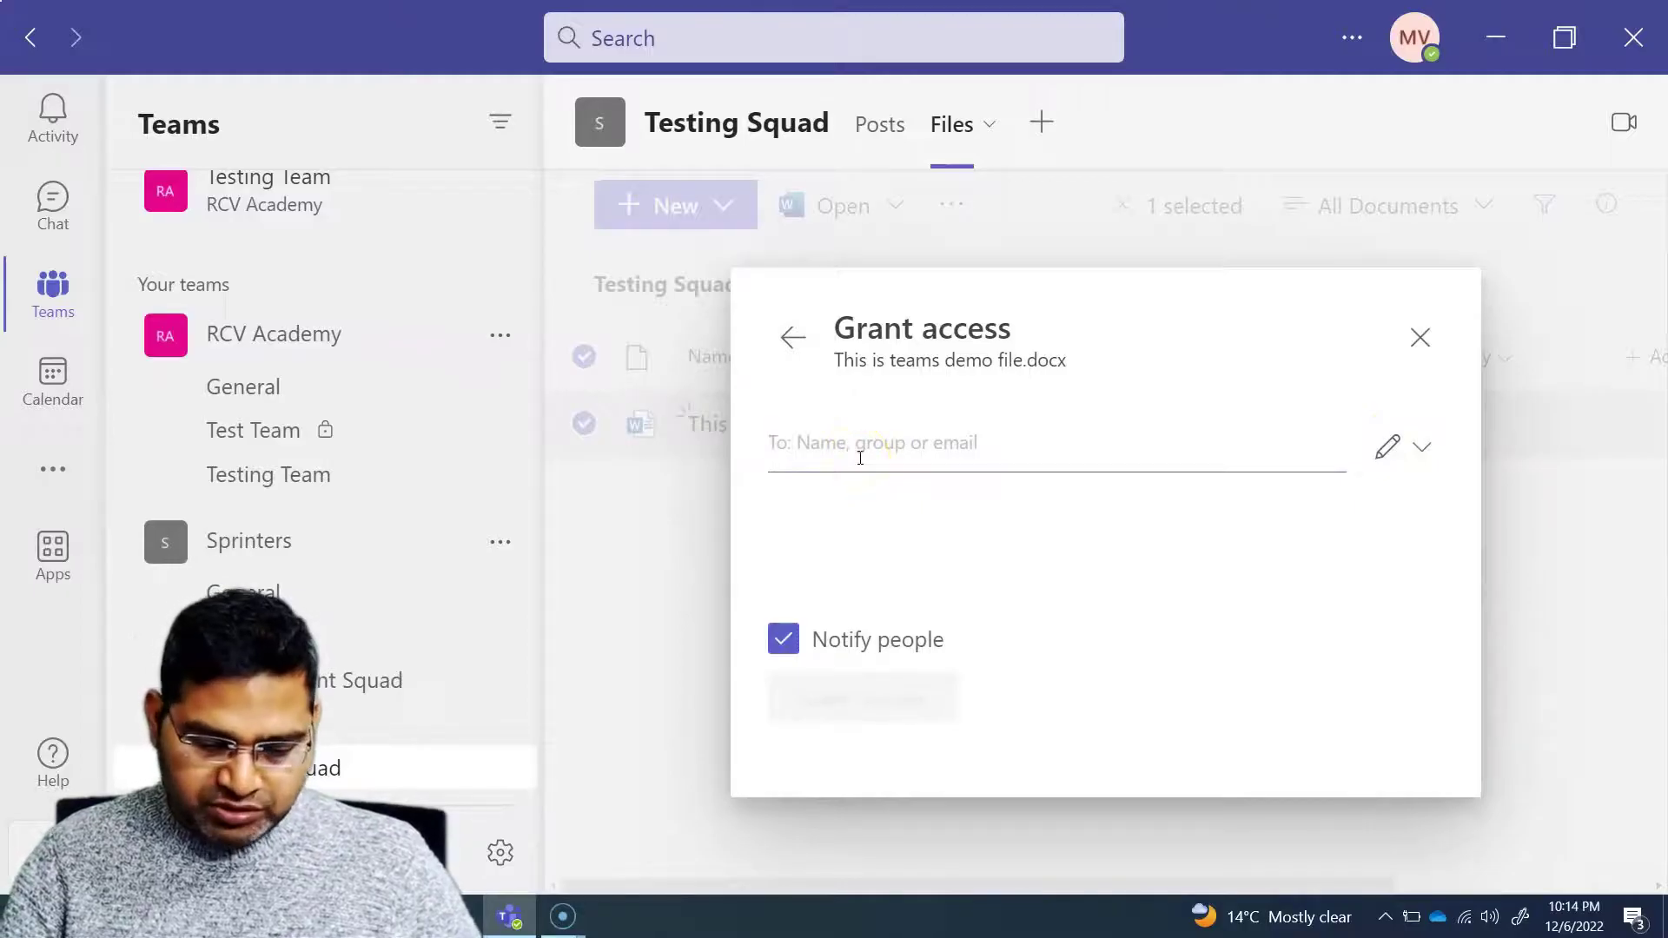
type("BA")
key("BackSpace")
key("BackSpace")
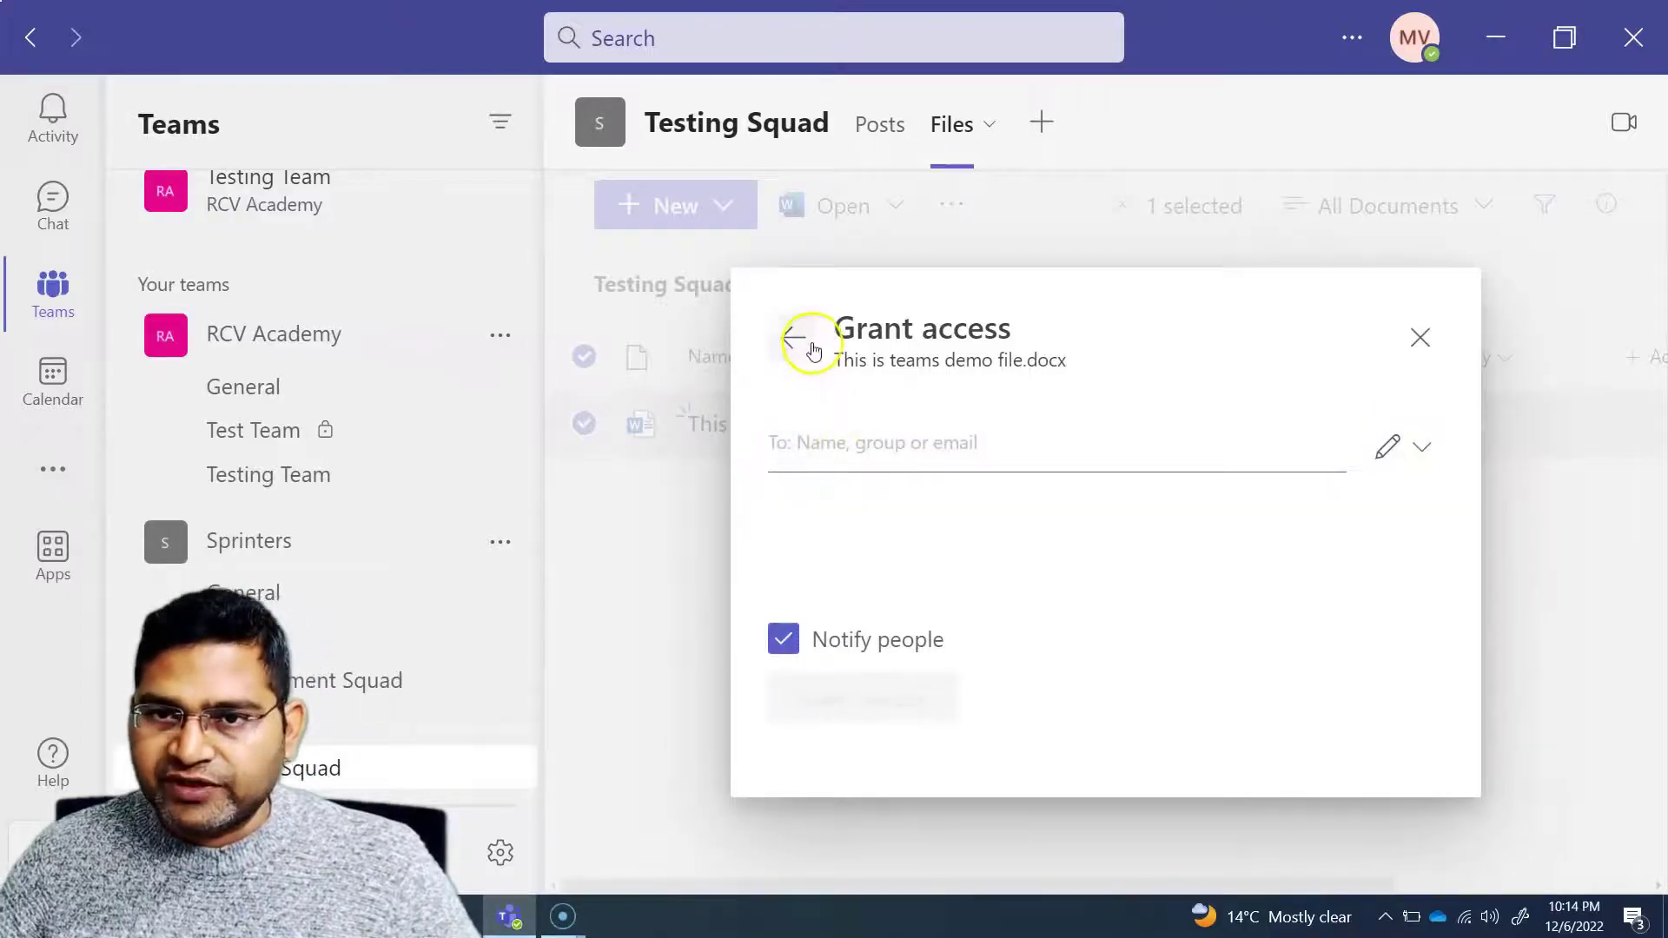
type("rcv")
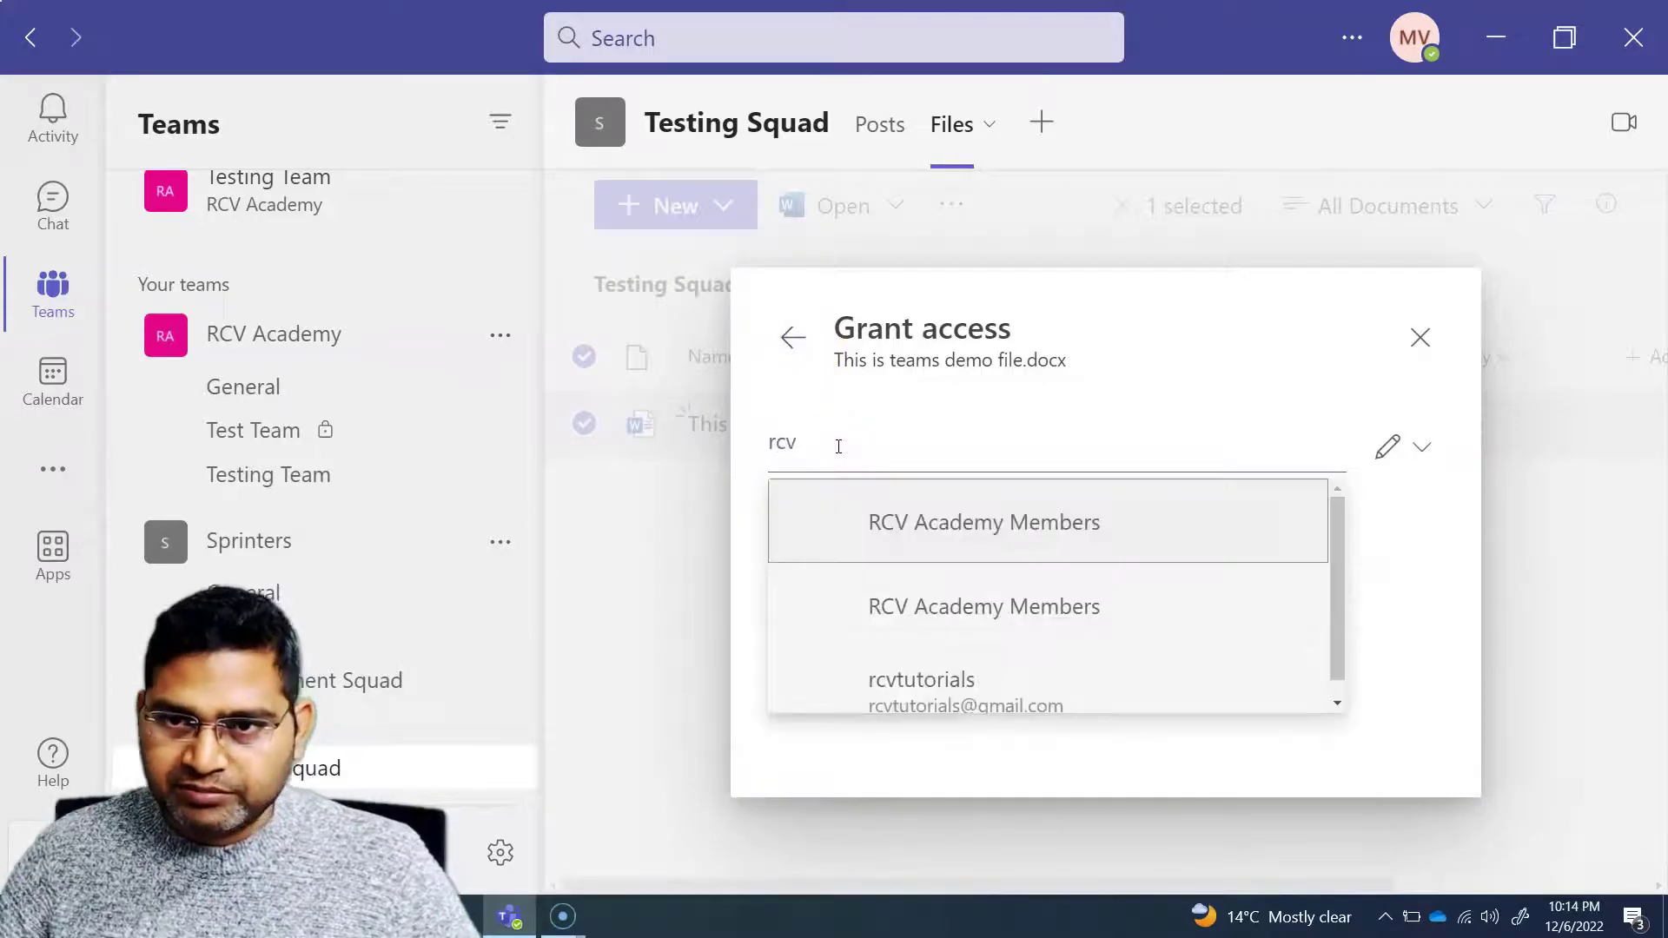
Grant RCV Academy Members Can view access with notification, and dismiss the confirmation.
scroll(975, 600, "down", 1)
left_click(1015, 516)
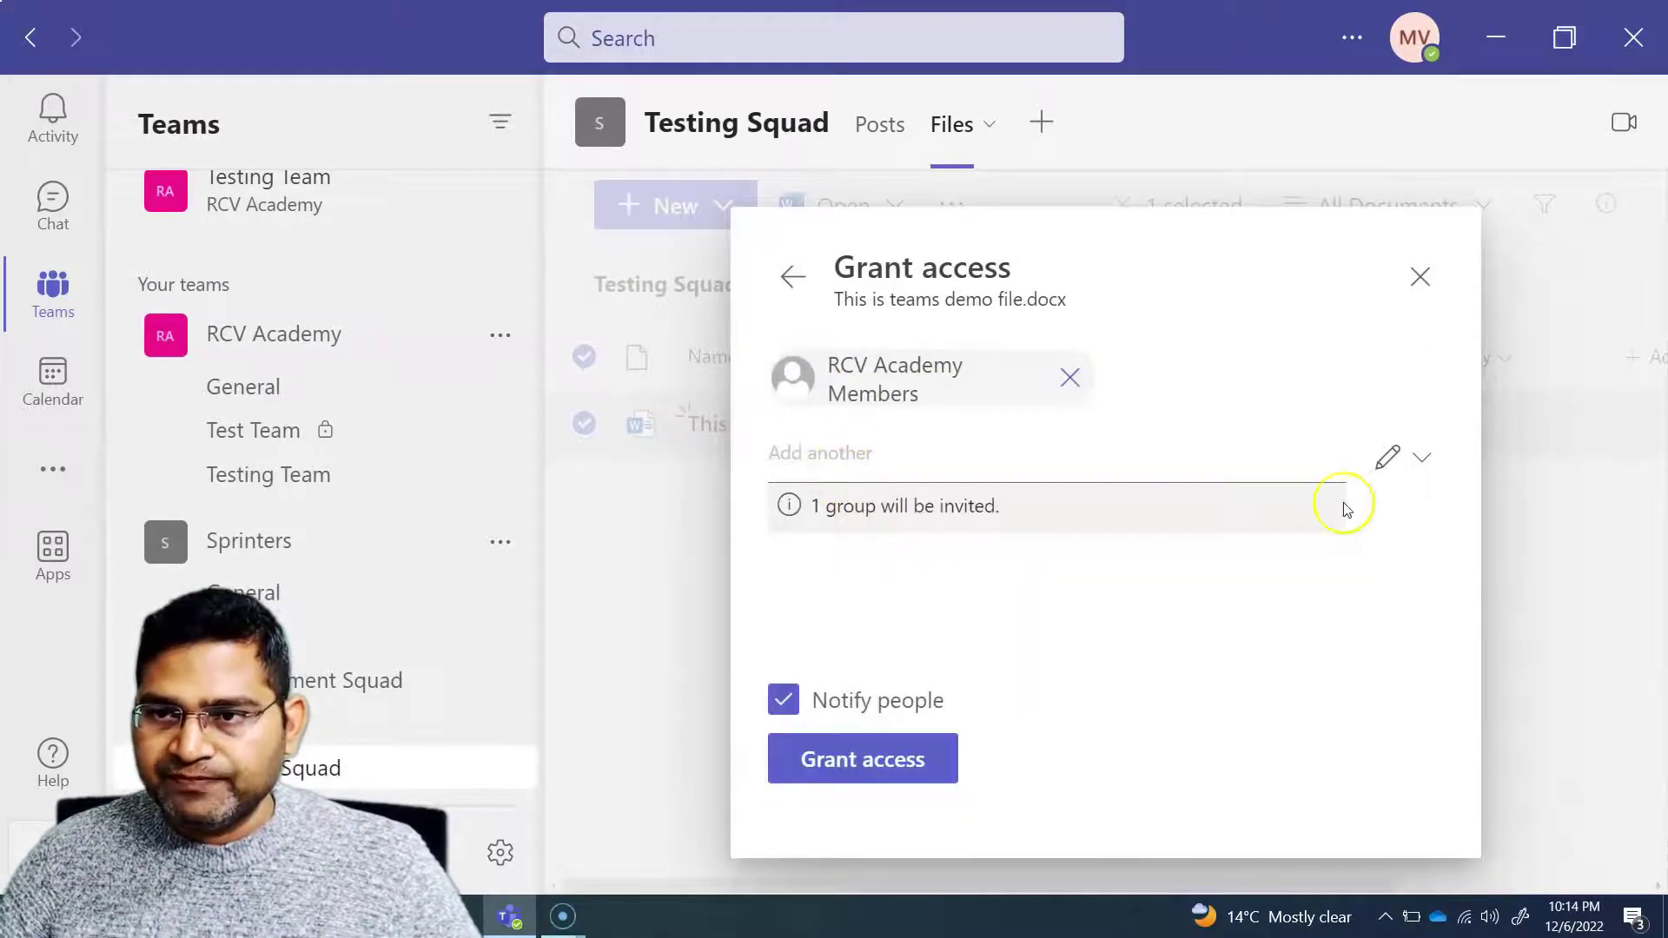
left_click(1412, 456)
left_click(1298, 596)
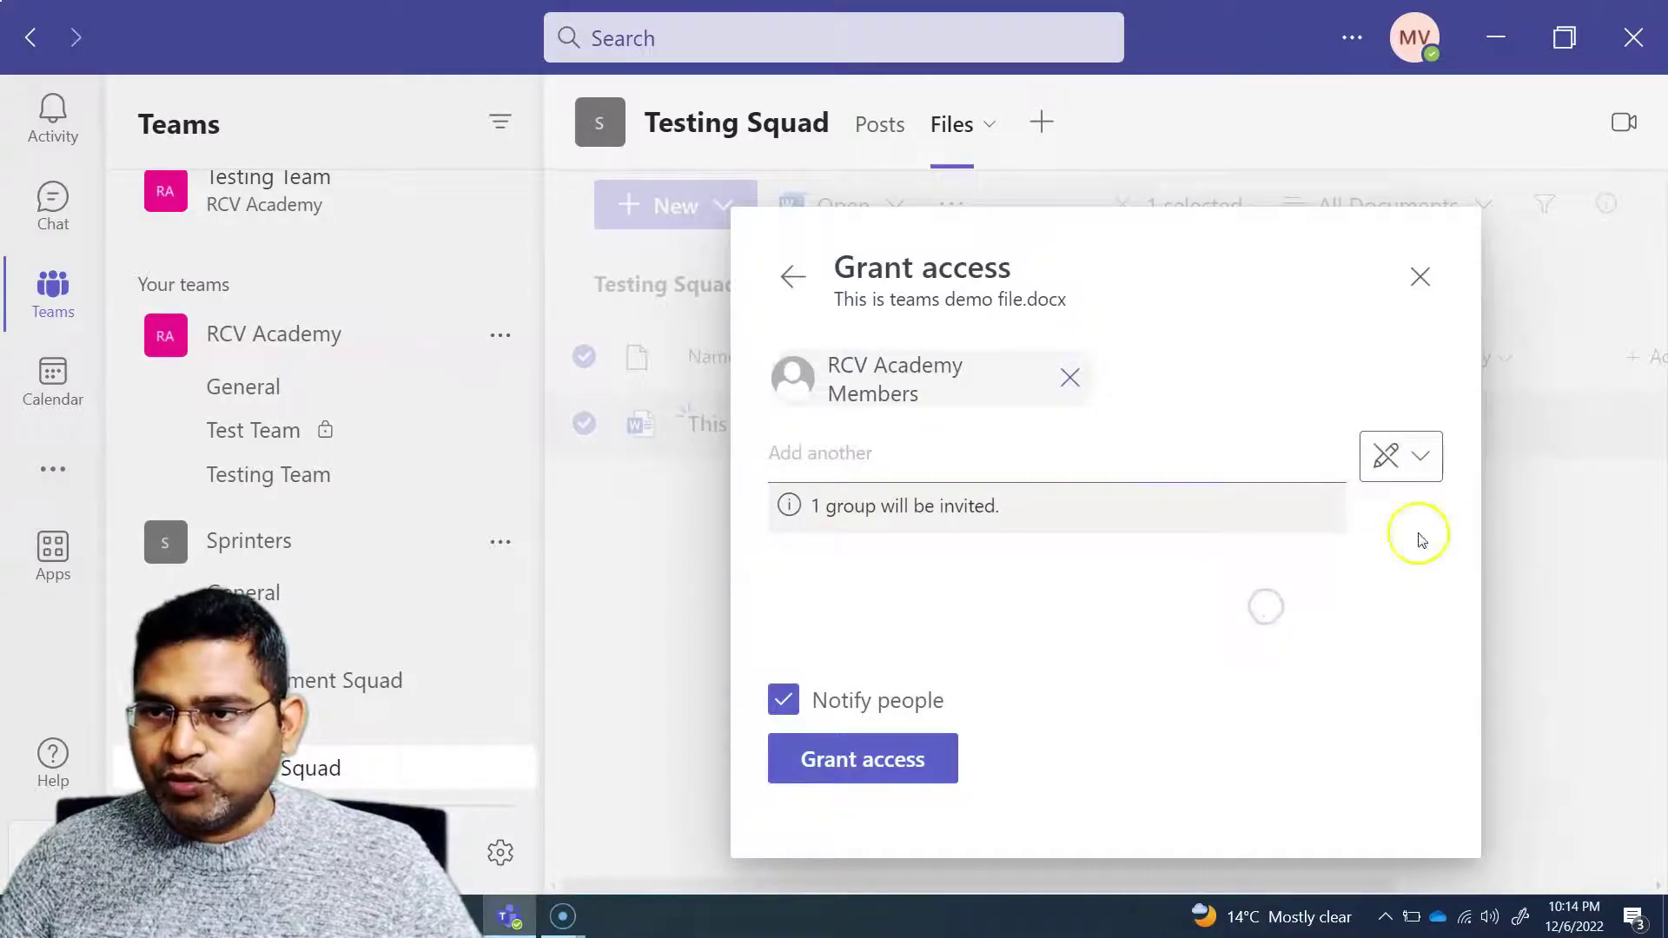
left_click(849, 761)
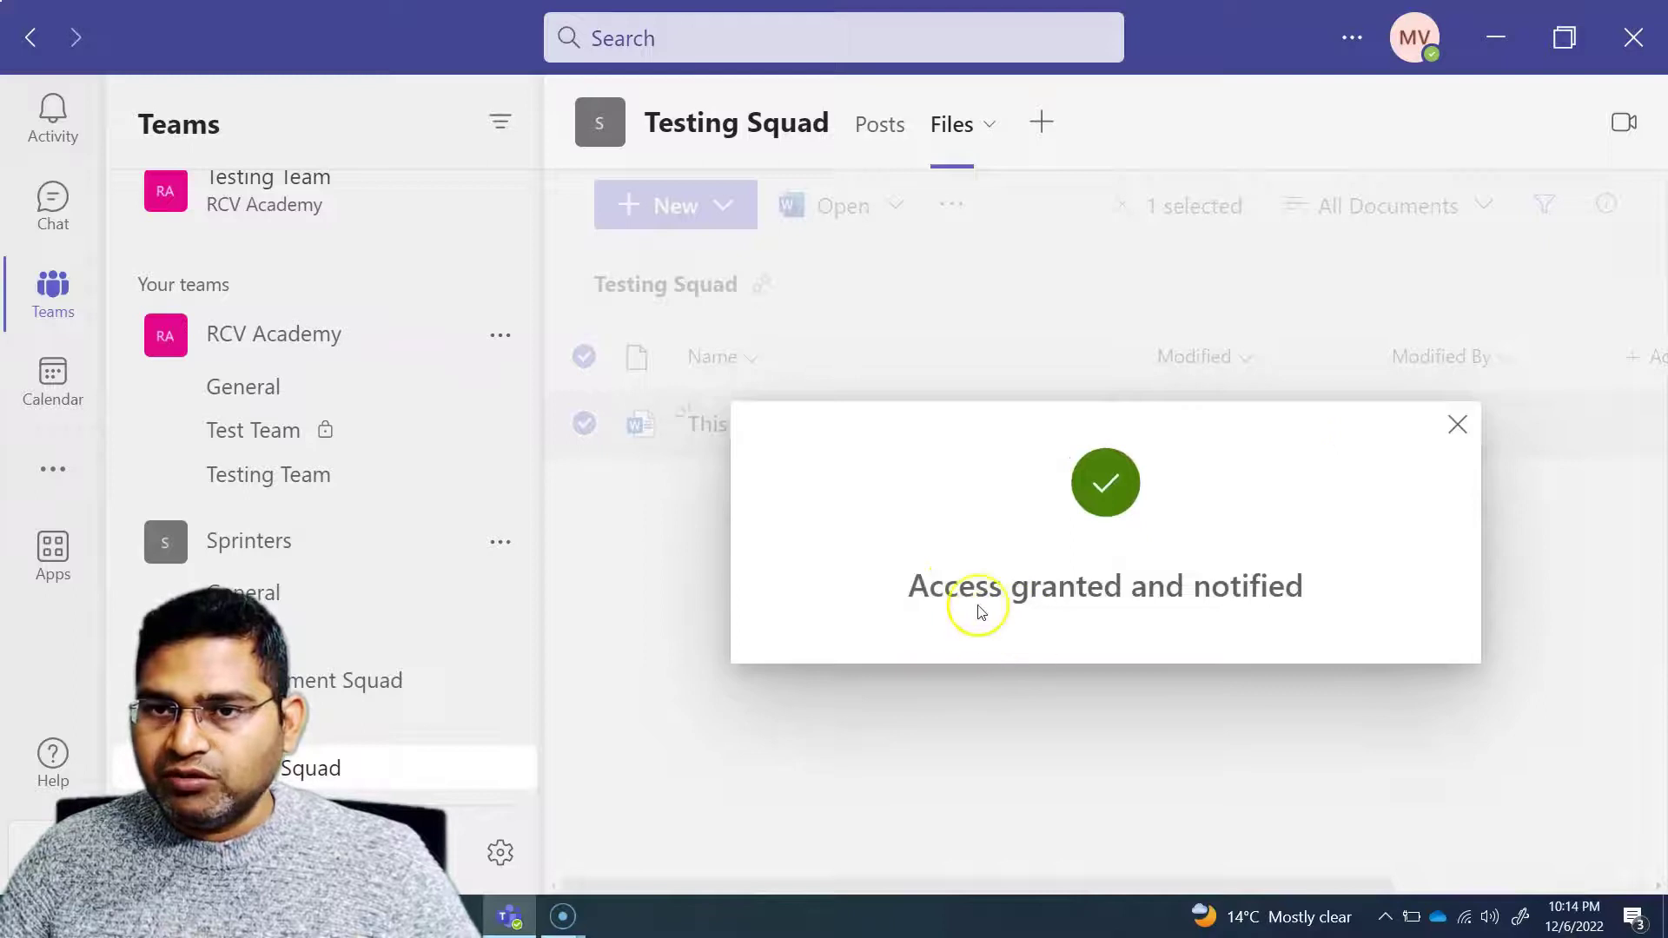
left_click(1456, 424)
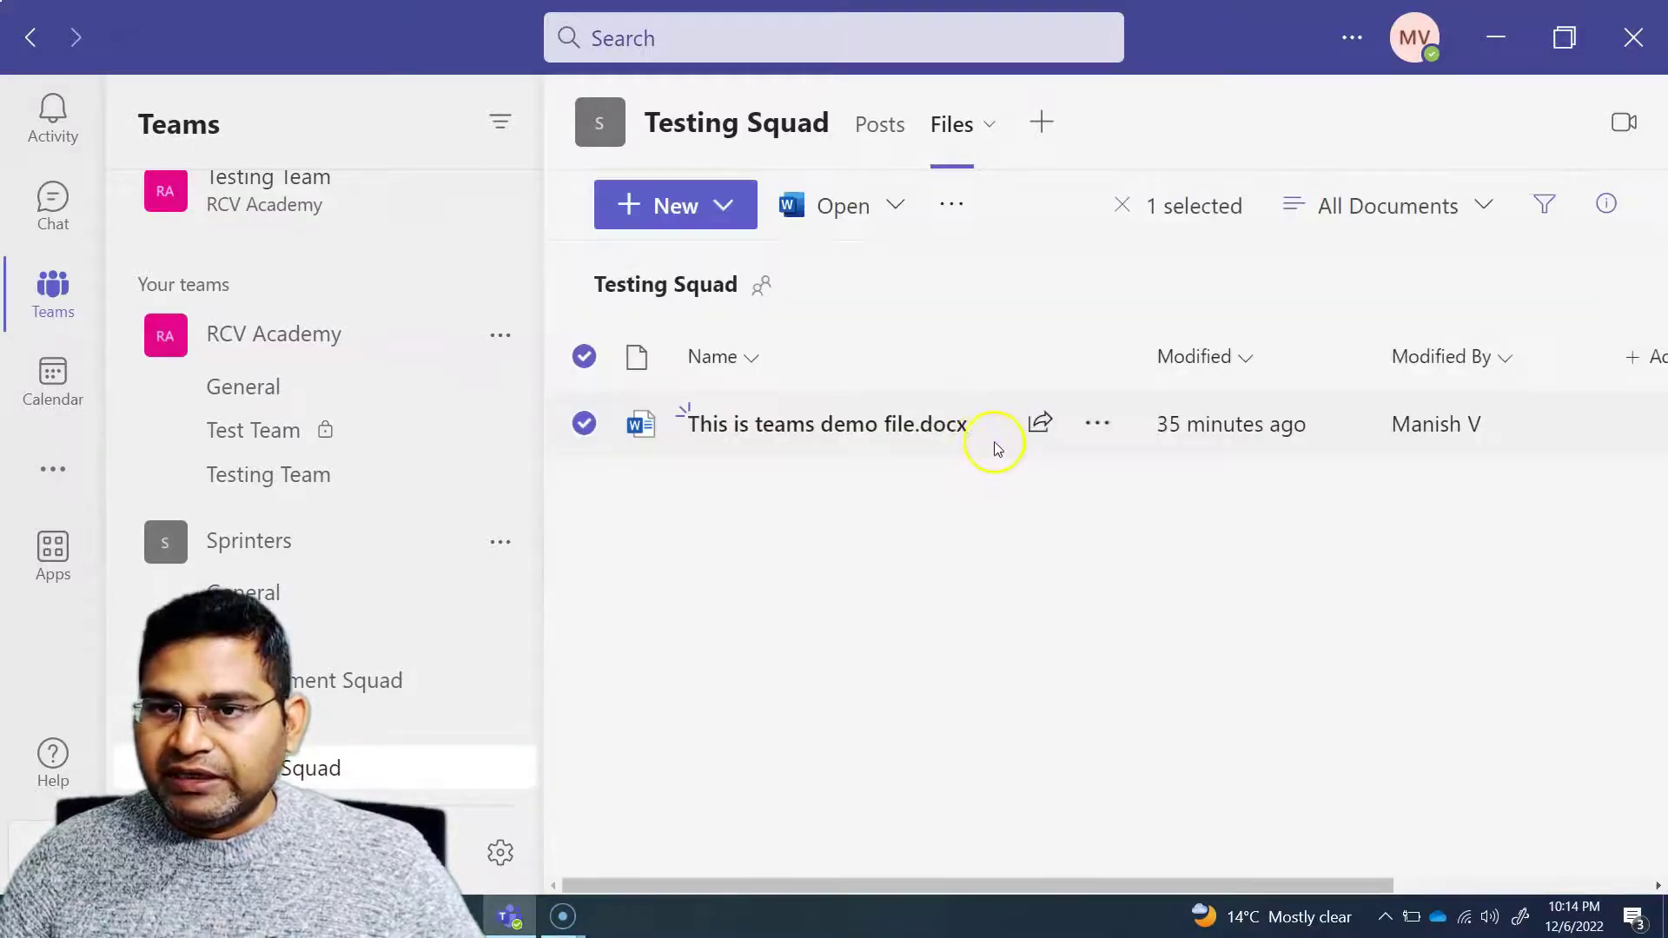
In the demo file's Manage access panel, set Sprinters Members to Can view.
left_click(1101, 425)
left_click(1193, 511)
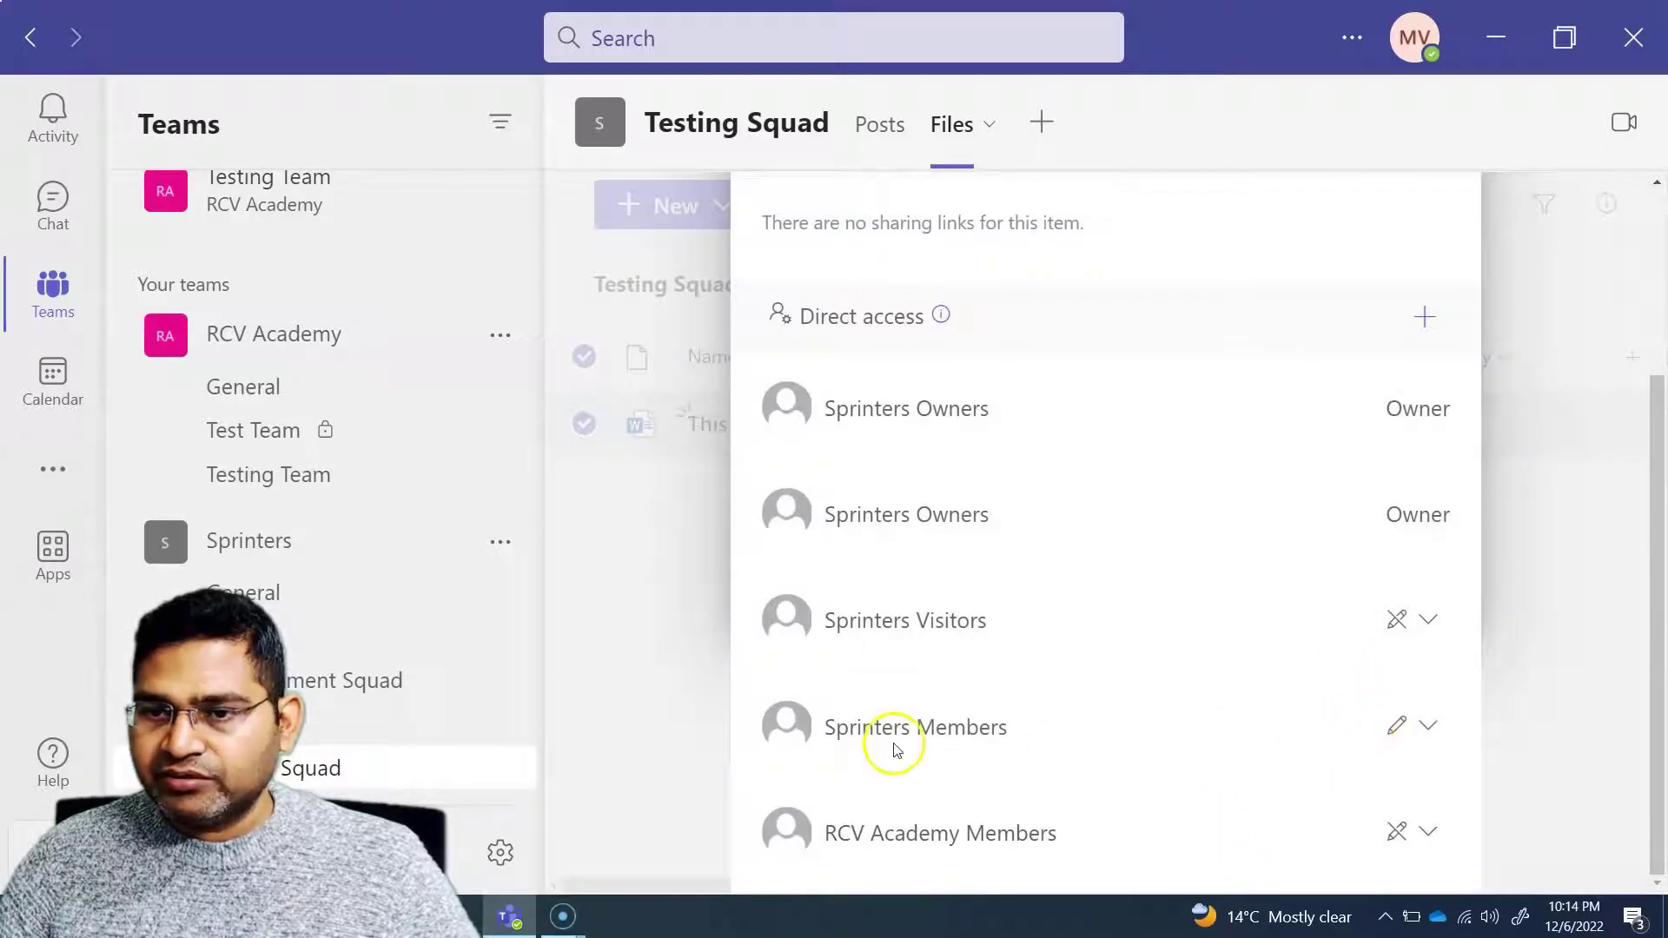
left_click(1427, 729)
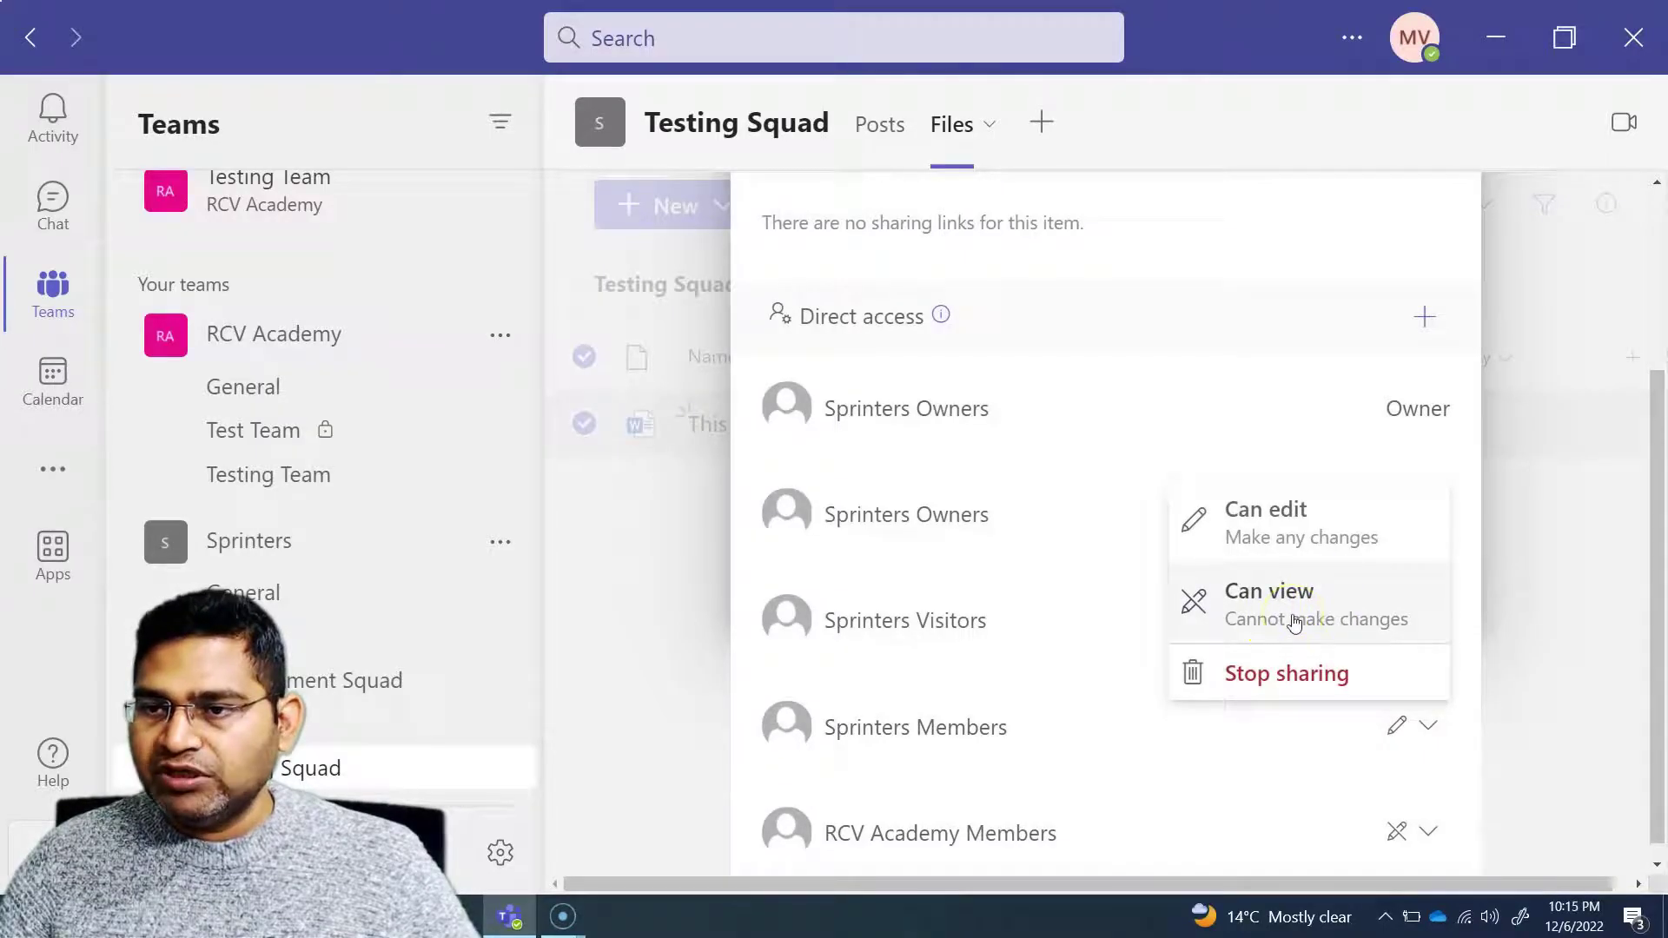
left_click(1303, 598)
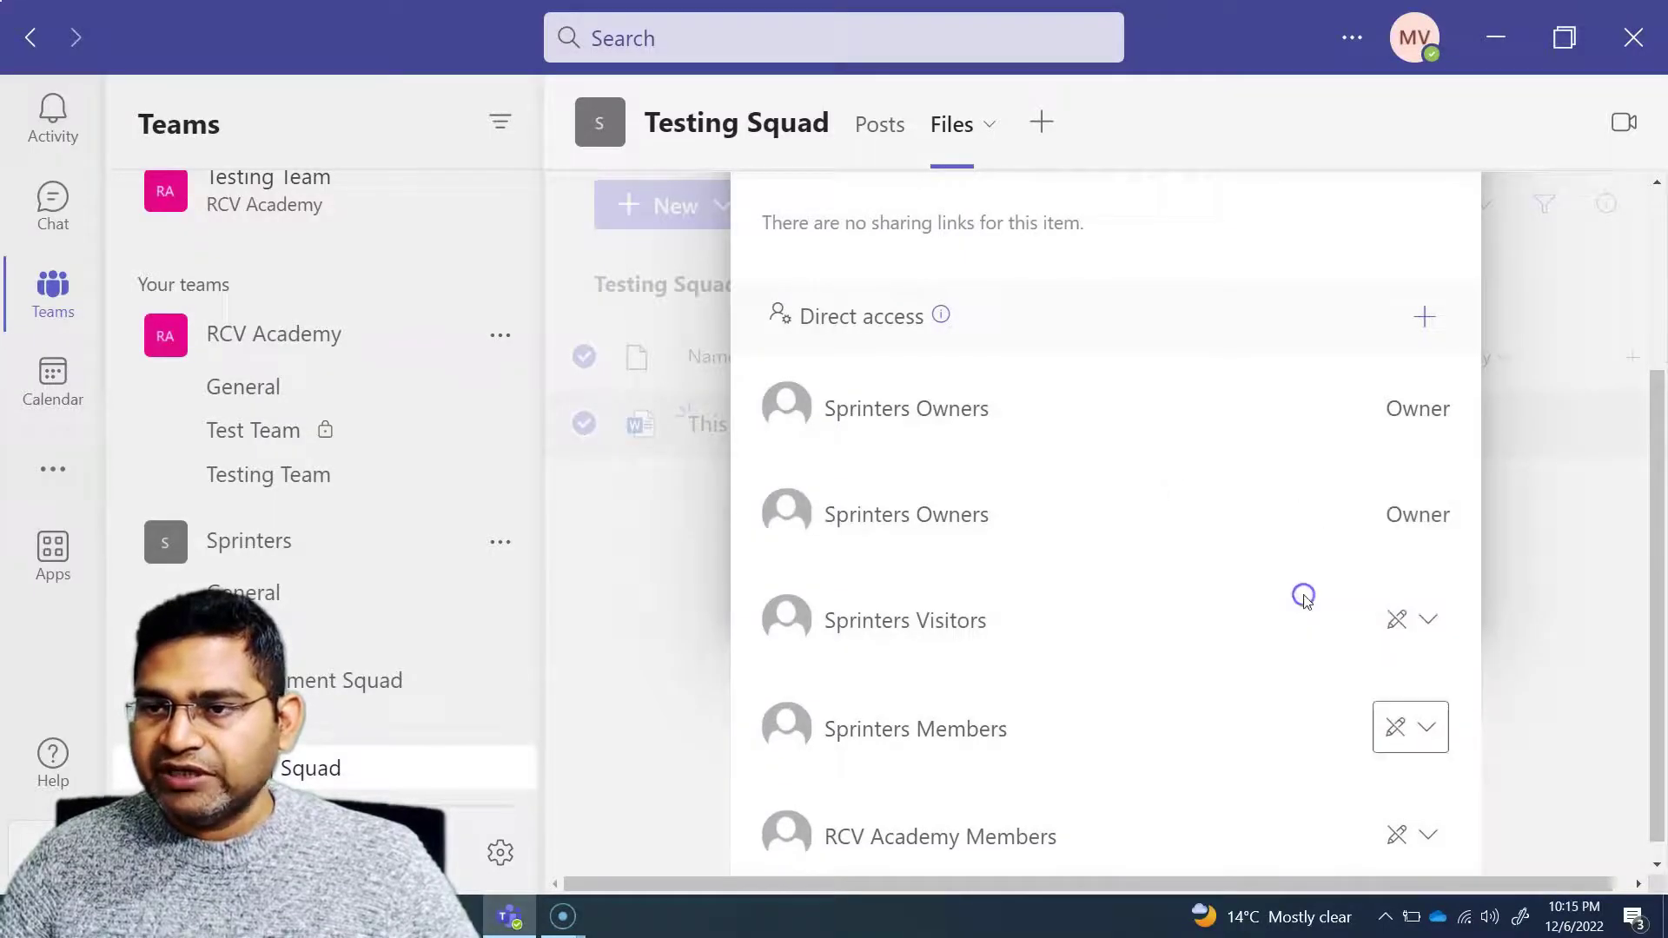
scroll(1259, 707, "down", 1)
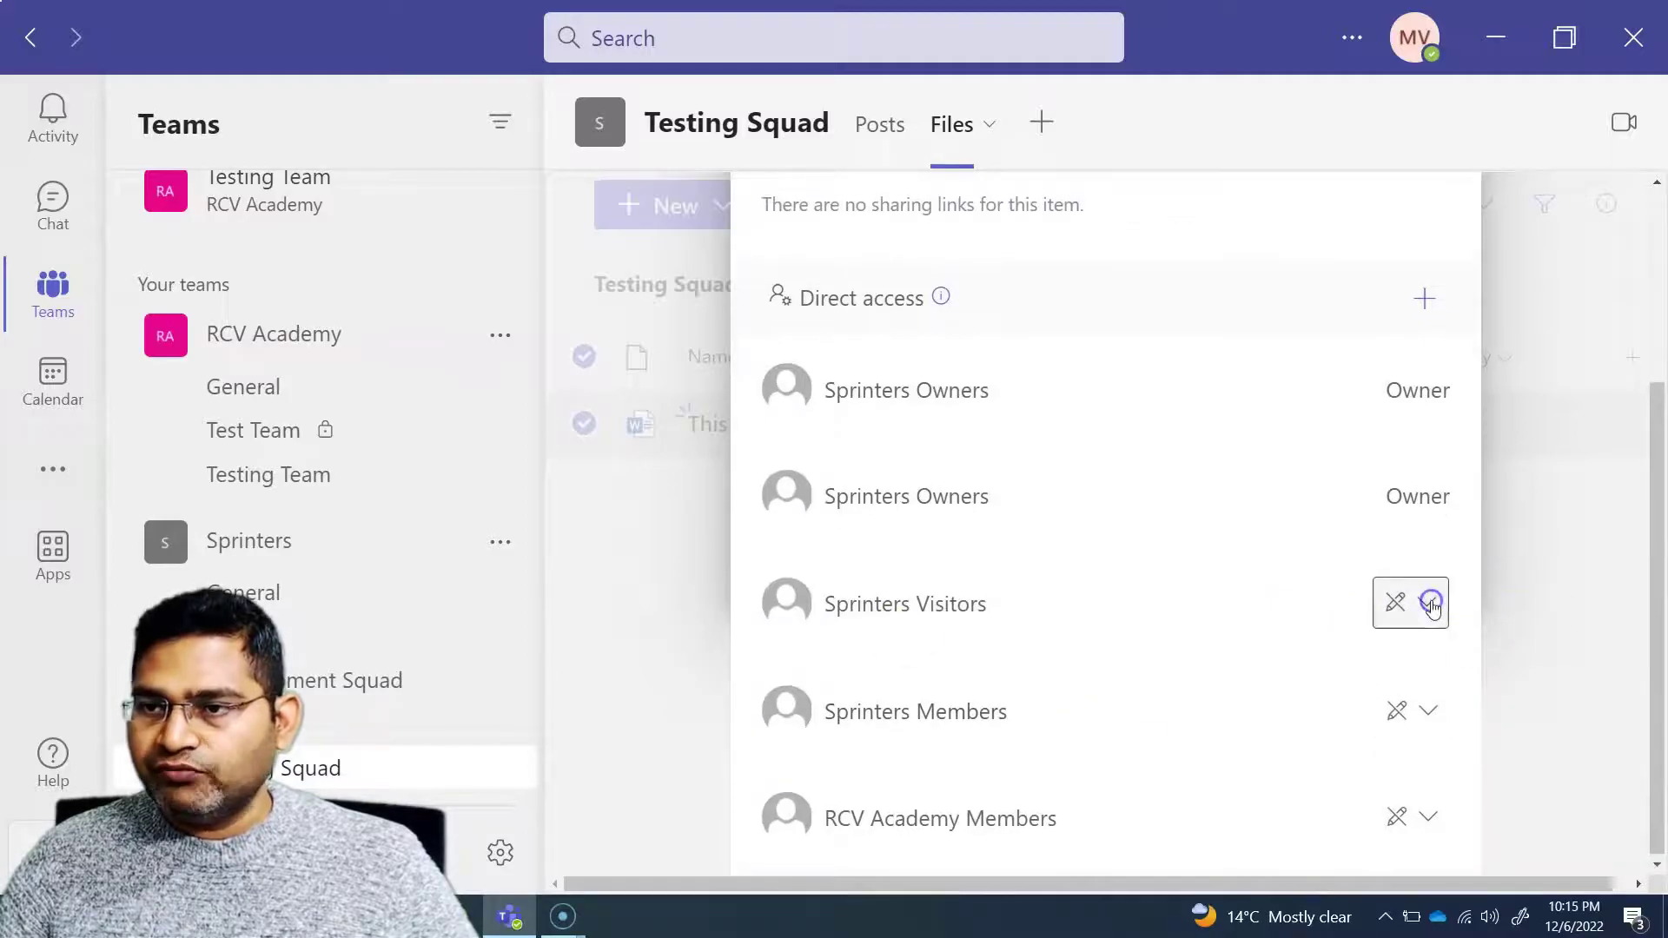